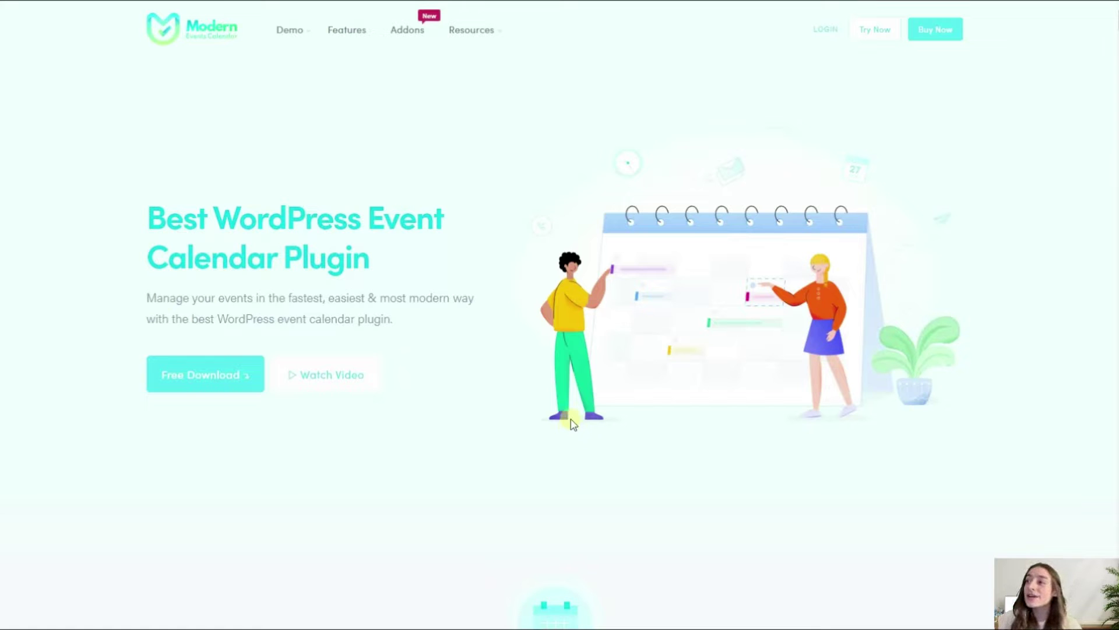
Scroll the homepage past Host Any Kind of Event and the event-types checklist to Event Display Layouts.
{"action": "scroll", "coordinate": [568, 378], "scroll_direction": "down", "scroll_amount": 9}
{"action": "scroll", "coordinate": [569, 343], "scroll_direction": "down", "scroll_amount": 10}
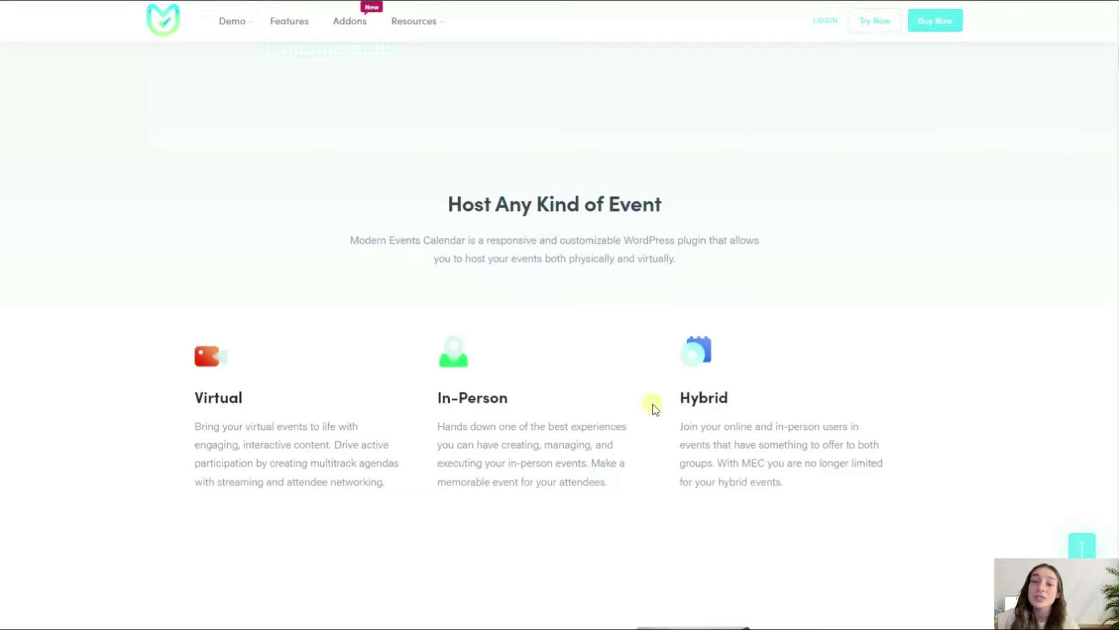
{"action": "scroll", "coordinate": [652, 411], "scroll_direction": "down", "scroll_amount": 15}
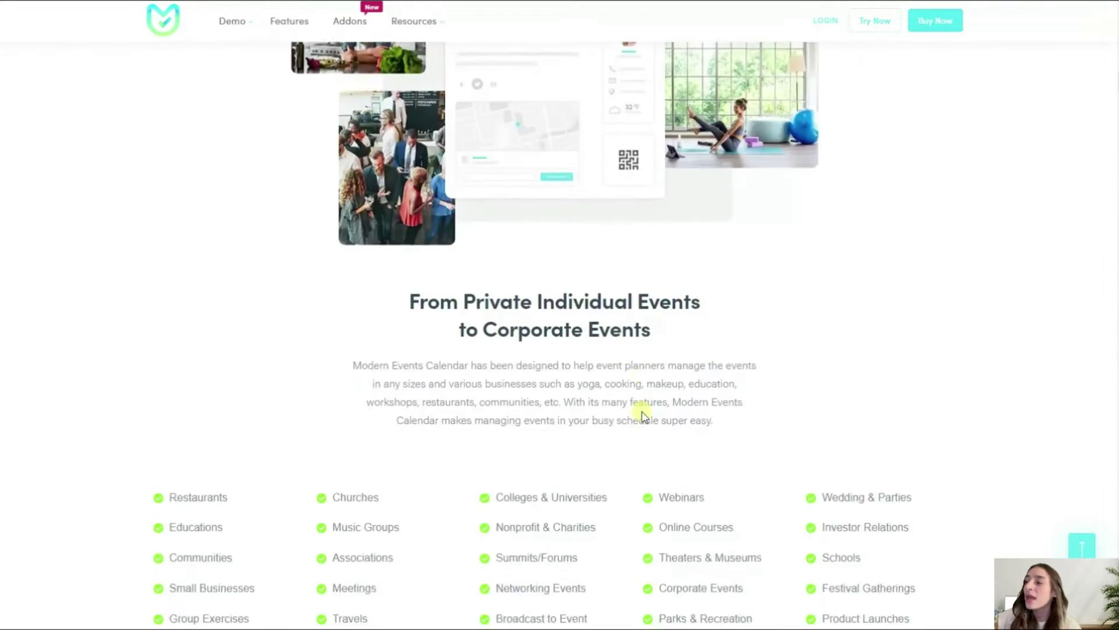
{"action": "scroll", "coordinate": [510, 237], "scroll_direction": "up", "scroll_amount": 1}
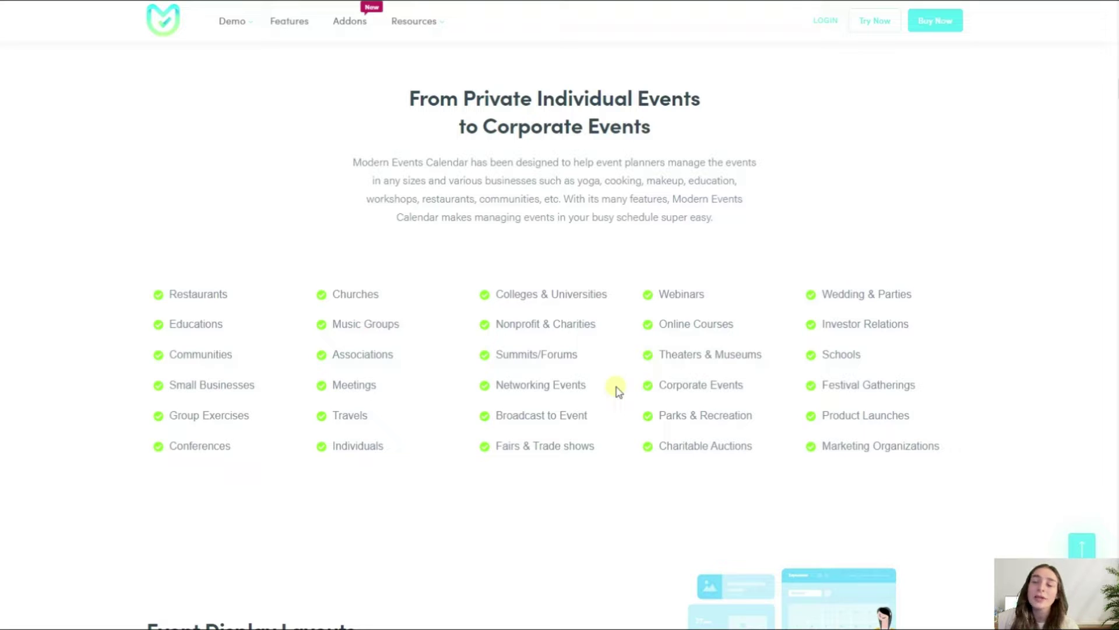
{"action": "scroll", "coordinate": [638, 369], "scroll_direction": "down", "scroll_amount": 8}
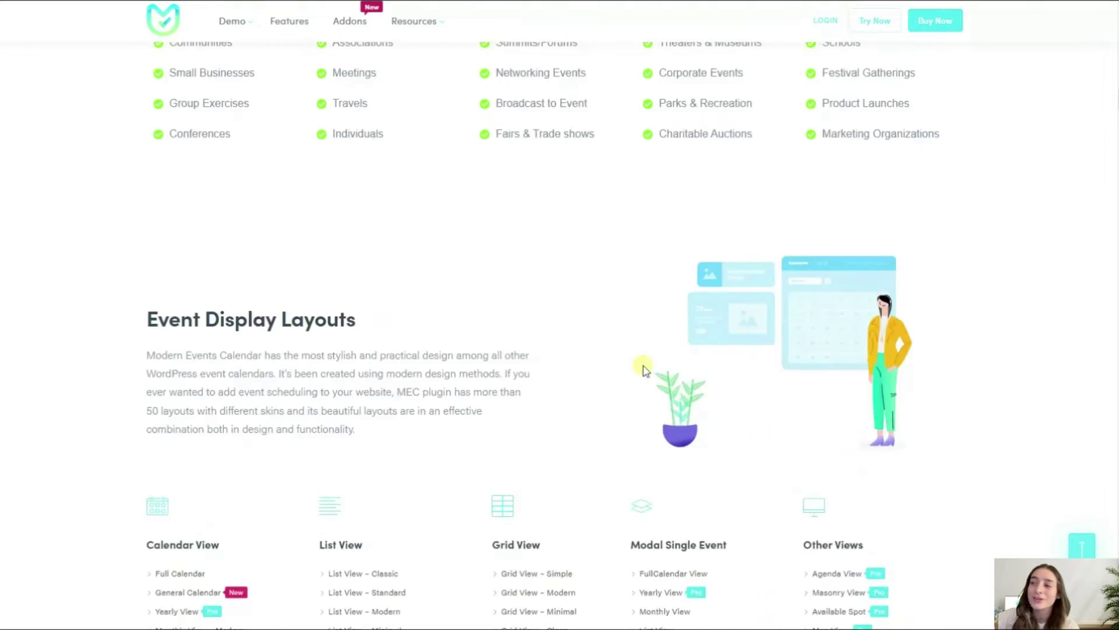
Scroll through the display layout lists and booking features on the homepage.
{"action": "scroll", "coordinate": [644, 369], "scroll_direction": "down", "scroll_amount": 1}
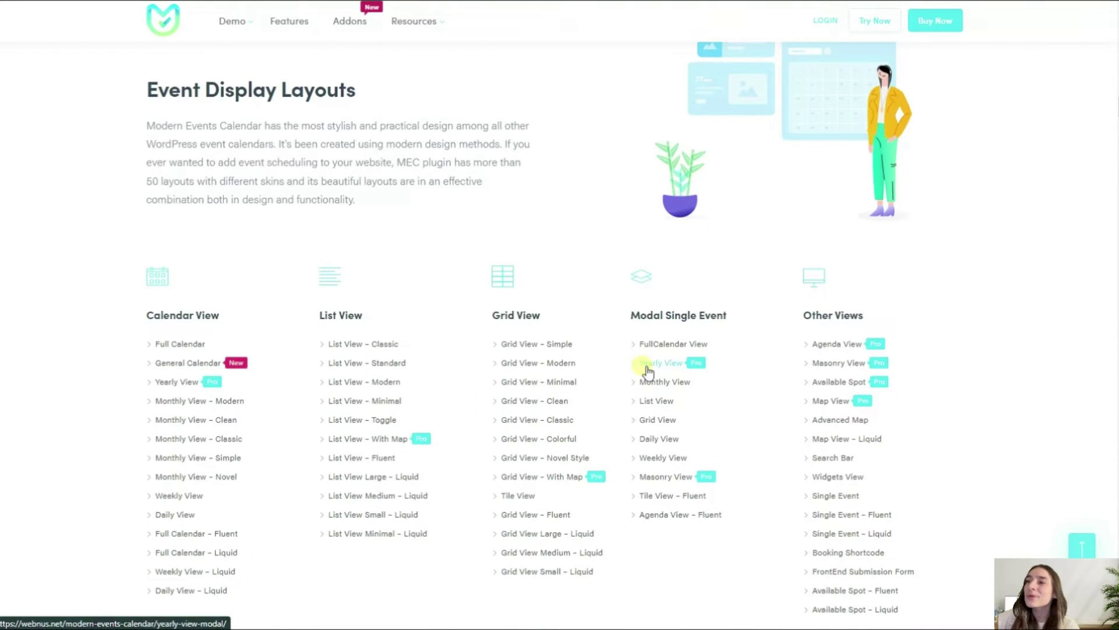
{"action": "scroll", "coordinate": [644, 372], "scroll_direction": "down", "scroll_amount": 3}
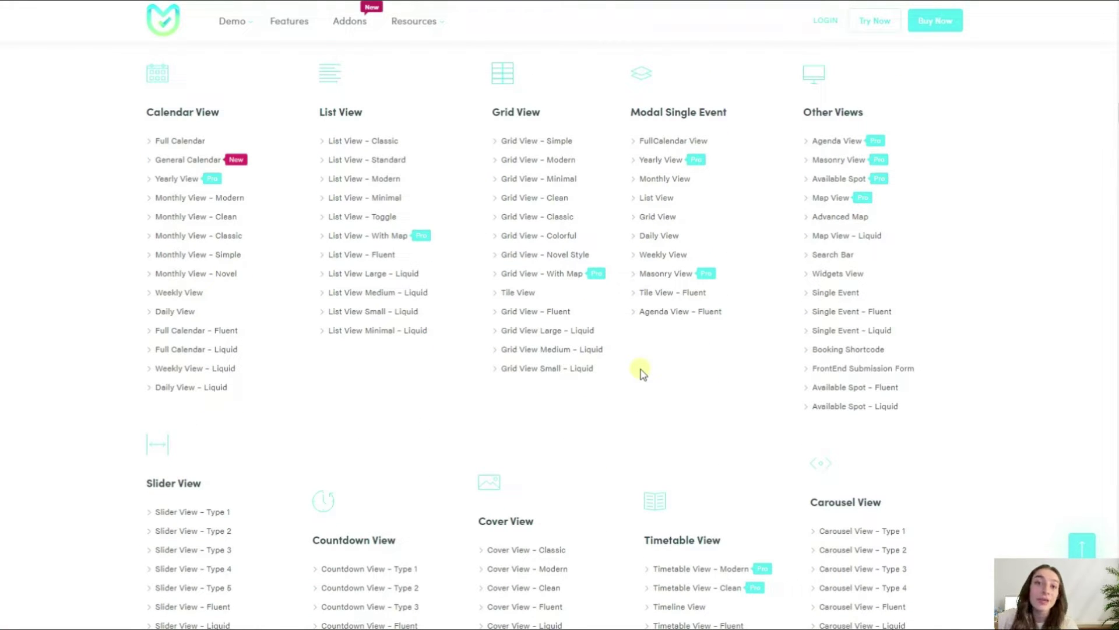
{"action": "scroll", "coordinate": [609, 372], "scroll_direction": "down", "scroll_amount": 10}
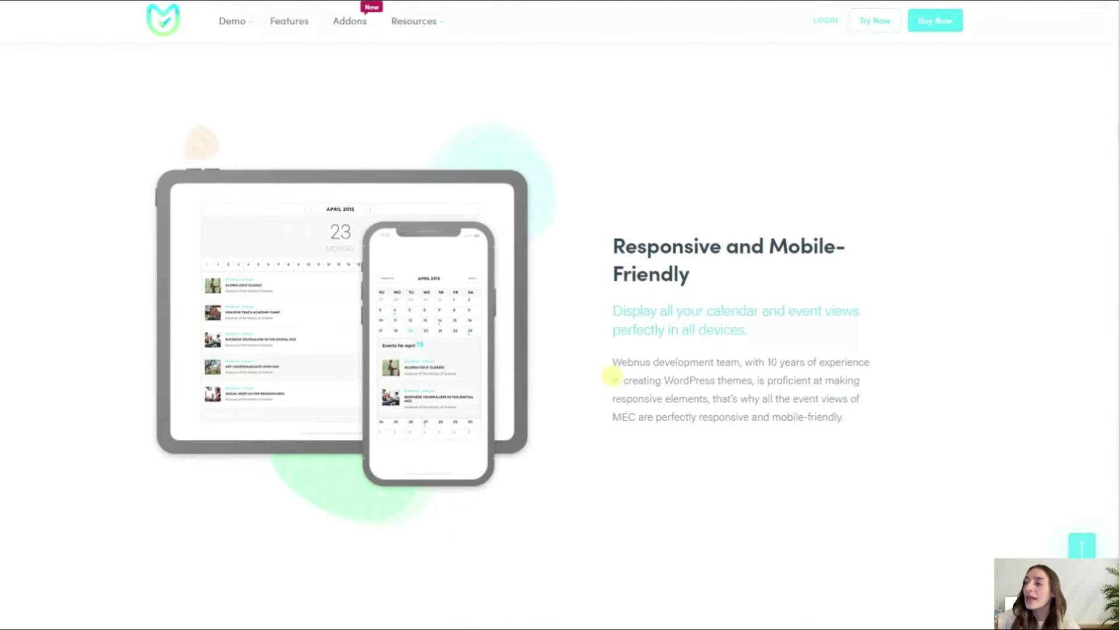
{"action": "scroll", "coordinate": [611, 376], "scroll_direction": "down", "scroll_amount": 20}
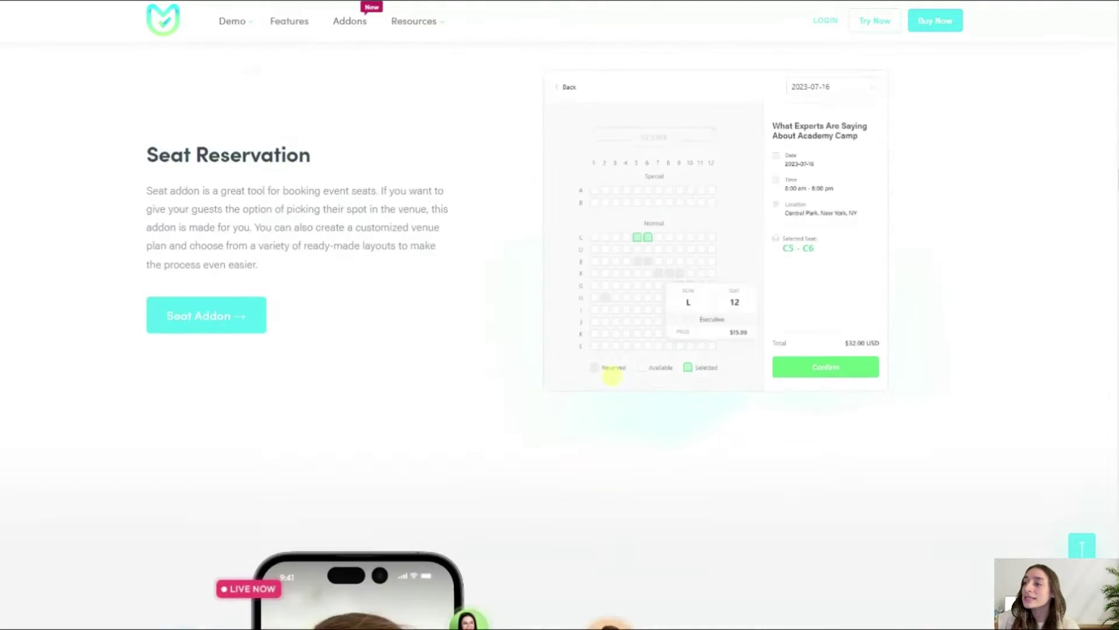
{"action": "scroll", "coordinate": [612, 376], "scroll_direction": "down", "scroll_amount": 20}
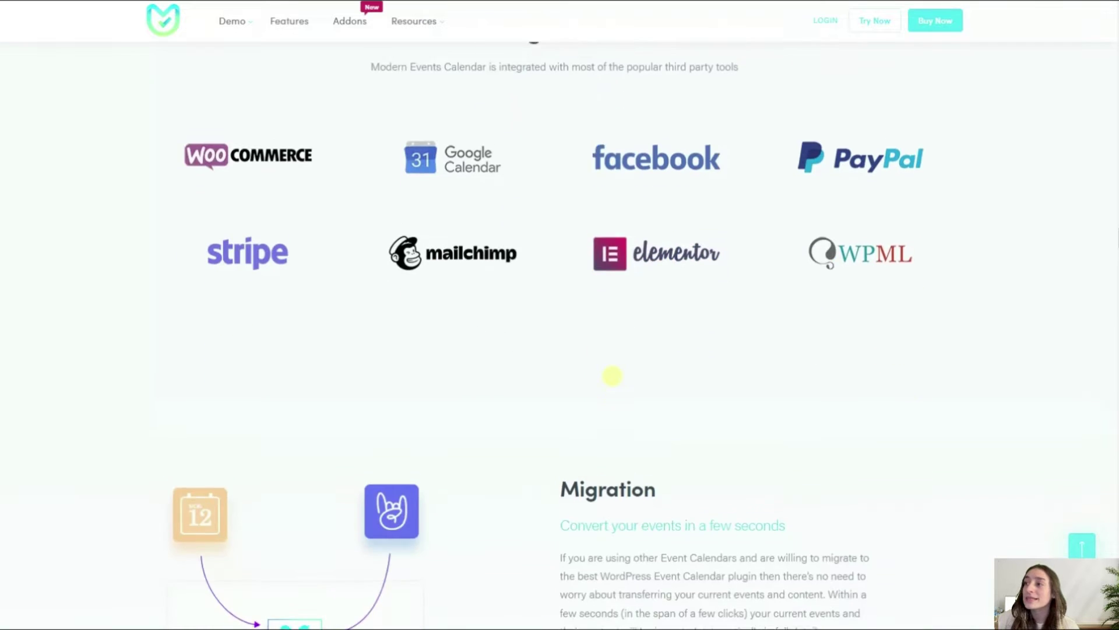
{"action": "scroll", "coordinate": [612, 376], "scroll_direction": "up", "scroll_amount": 2}
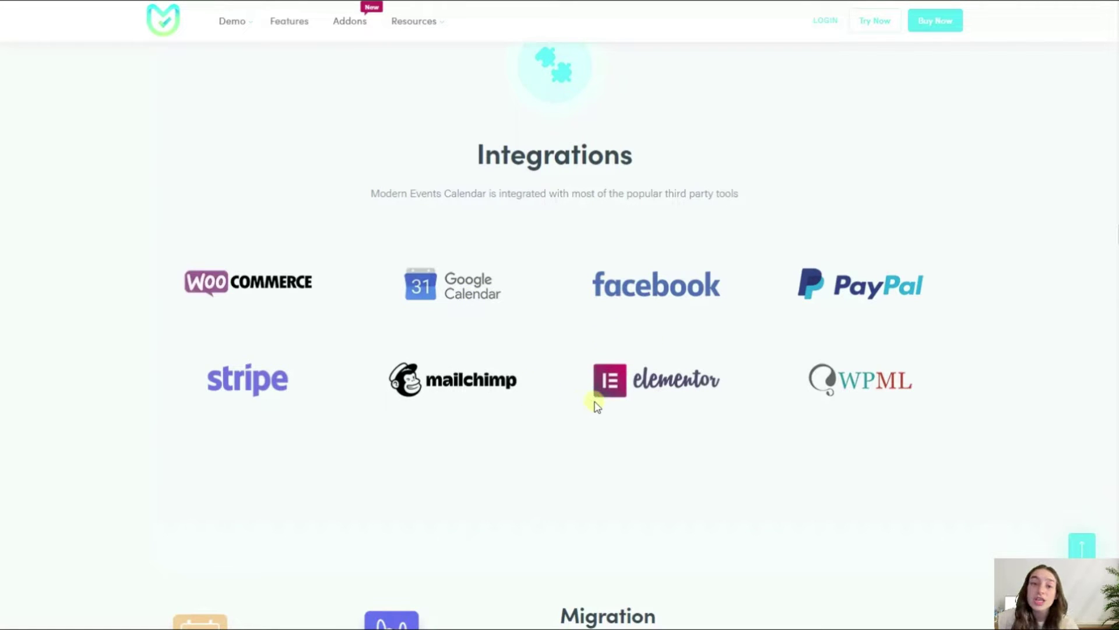
Scroll past Integrations and Migration to the Addons section and choose View All Addons.
{"action": "scroll", "coordinate": [750, 416], "scroll_direction": "down", "scroll_amount": 2}
{"action": "scroll", "coordinate": [559, 410], "scroll_direction": "down", "scroll_amount": 5}
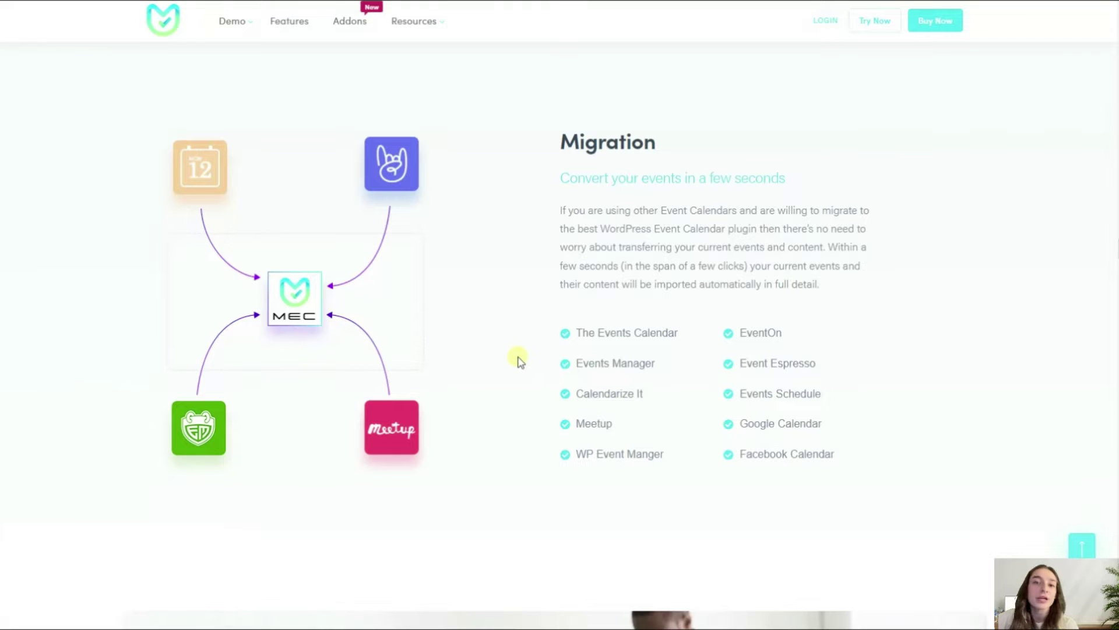
{"action": "scroll", "coordinate": [522, 366], "scroll_direction": "down", "scroll_amount": 20}
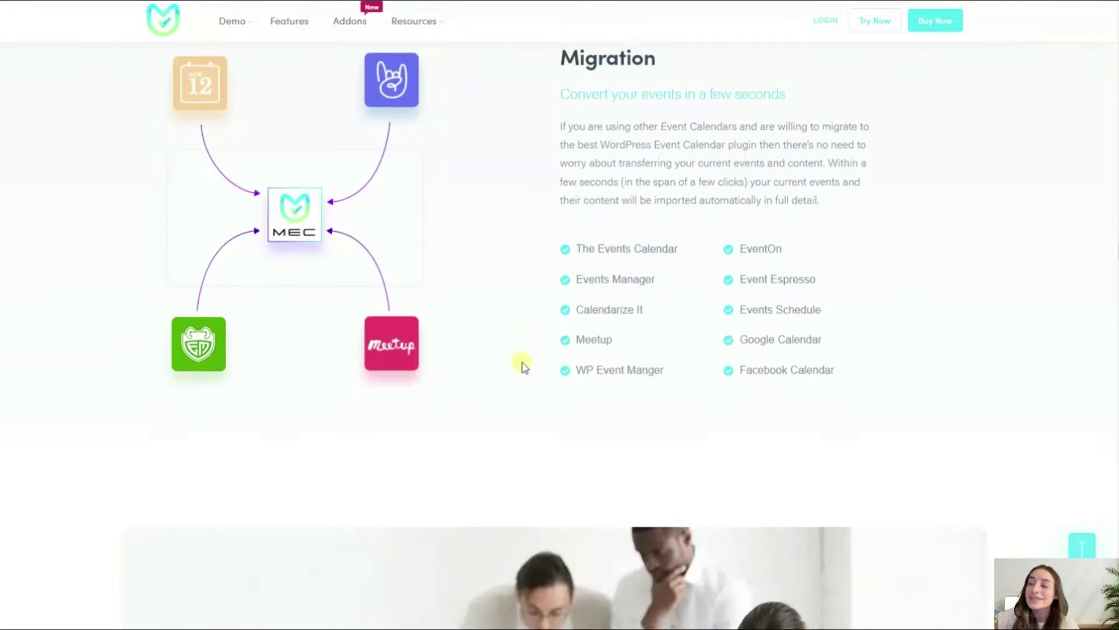
{"action": "scroll", "coordinate": [519, 376], "scroll_direction": "down", "scroll_amount": 15}
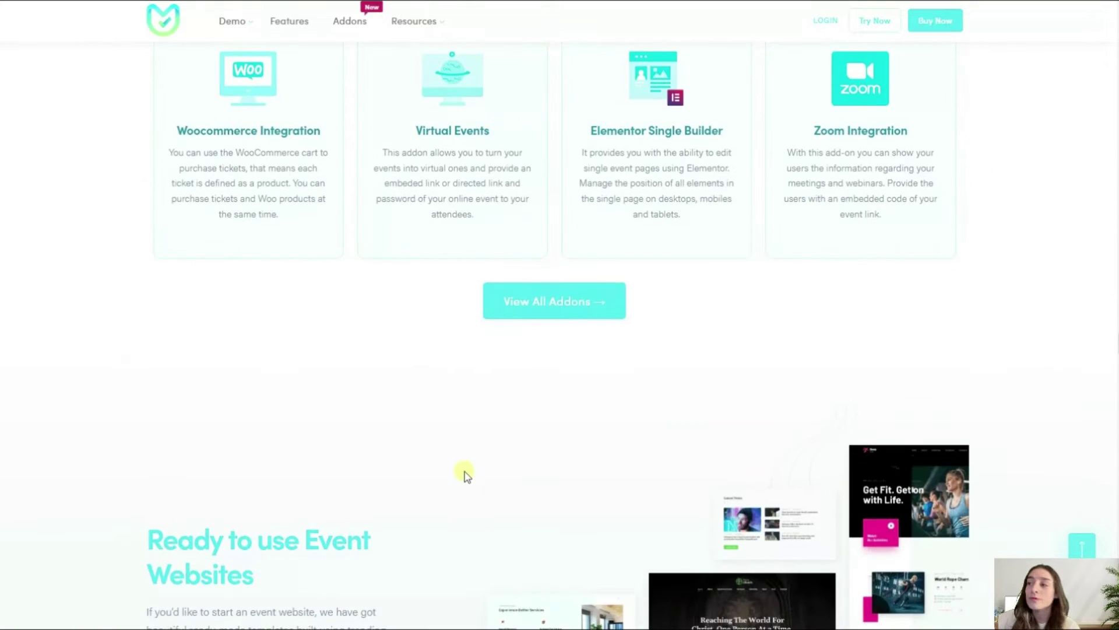
{"action": "scroll", "coordinate": [464, 472], "scroll_direction": "up", "scroll_amount": 5}
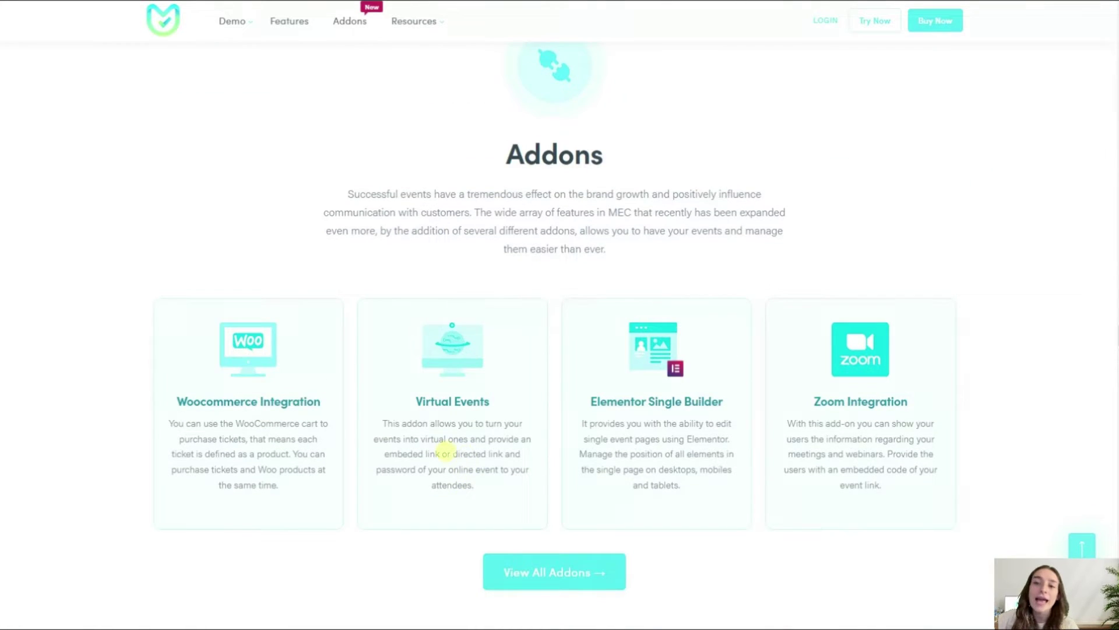
{"action": "left_click", "coordinate": [530, 568]}
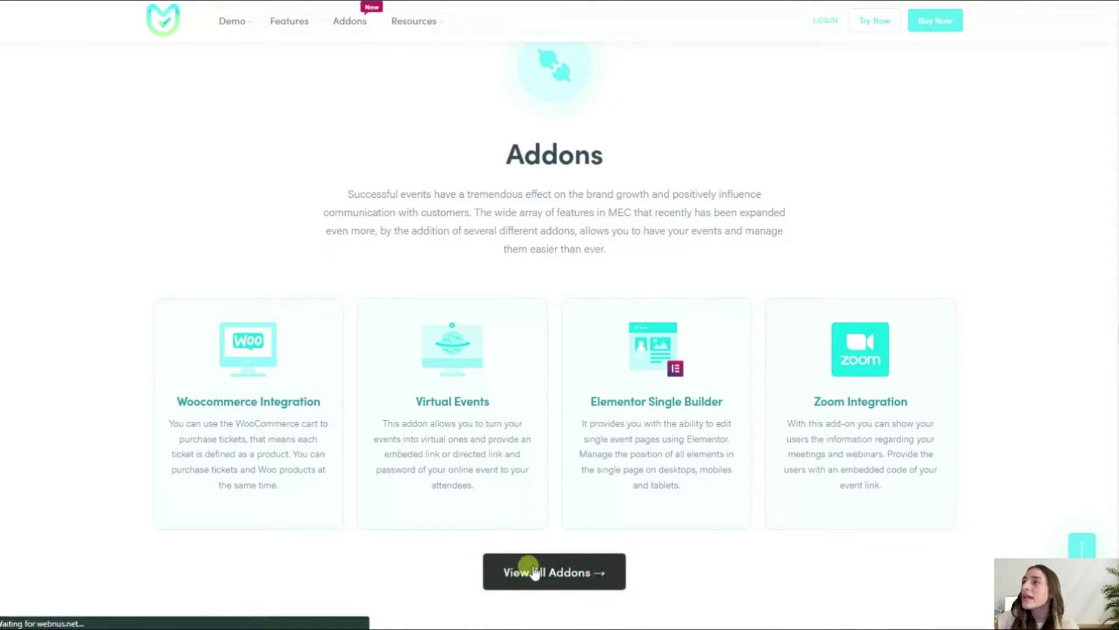
Browse the Page Builders, Online Events and Migrate & Connect addon cards, then return to the top.
{"action": "scroll", "coordinate": [502, 432], "scroll_direction": "down", "scroll_amount": 1}
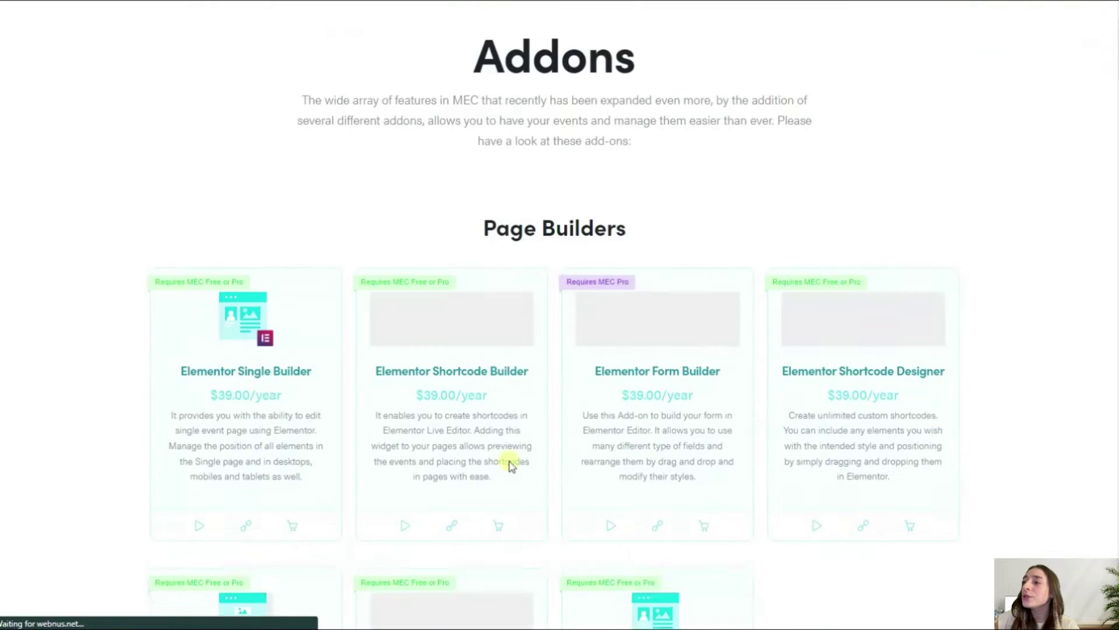
{"action": "scroll", "coordinate": [509, 465], "scroll_direction": "down", "scroll_amount": 5}
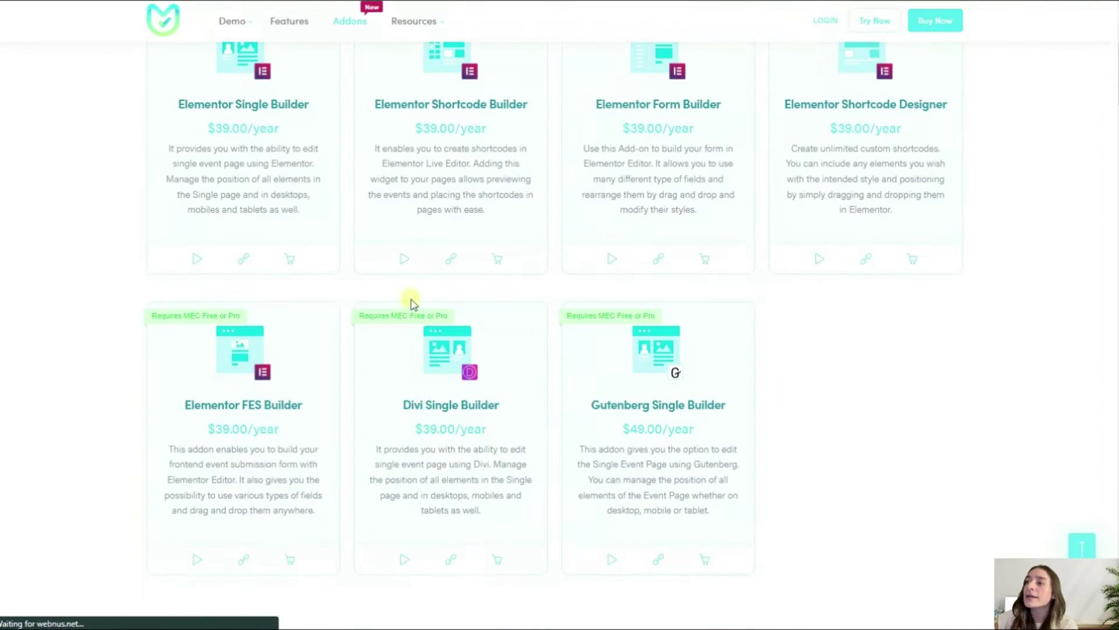
{"action": "scroll", "coordinate": [458, 439], "scroll_direction": "down", "scroll_amount": 2}
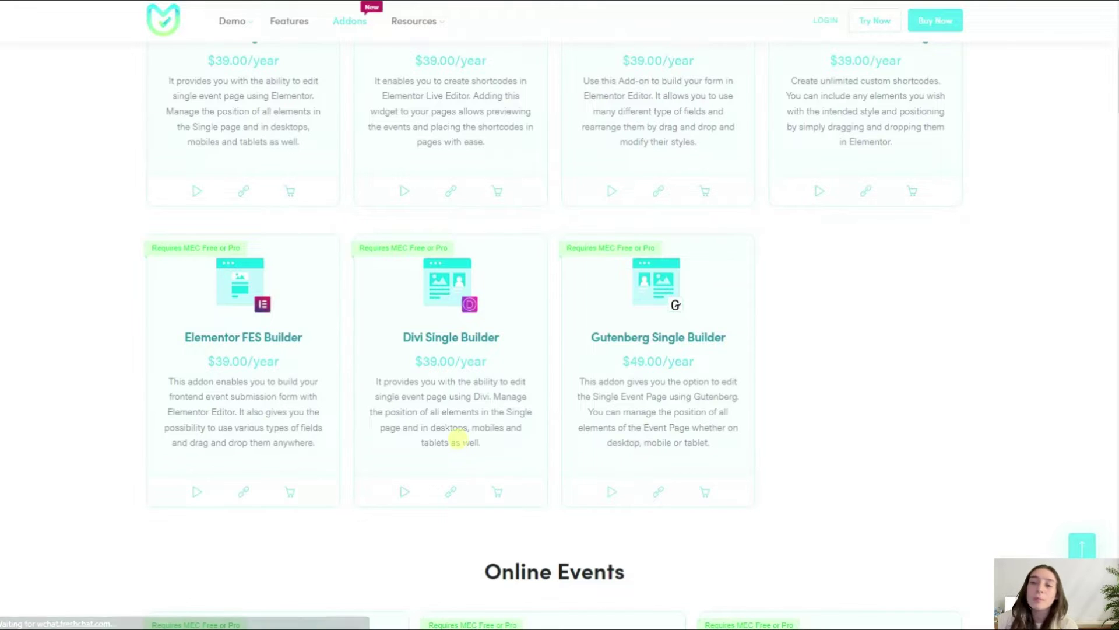
{"action": "scroll", "coordinate": [457, 434], "scroll_direction": "up", "scroll_amount": 1}
{"action": "scroll", "coordinate": [457, 440], "scroll_direction": "down", "scroll_amount": 4}
{"action": "scroll", "coordinate": [502, 415], "scroll_direction": "up", "scroll_amount": 4}
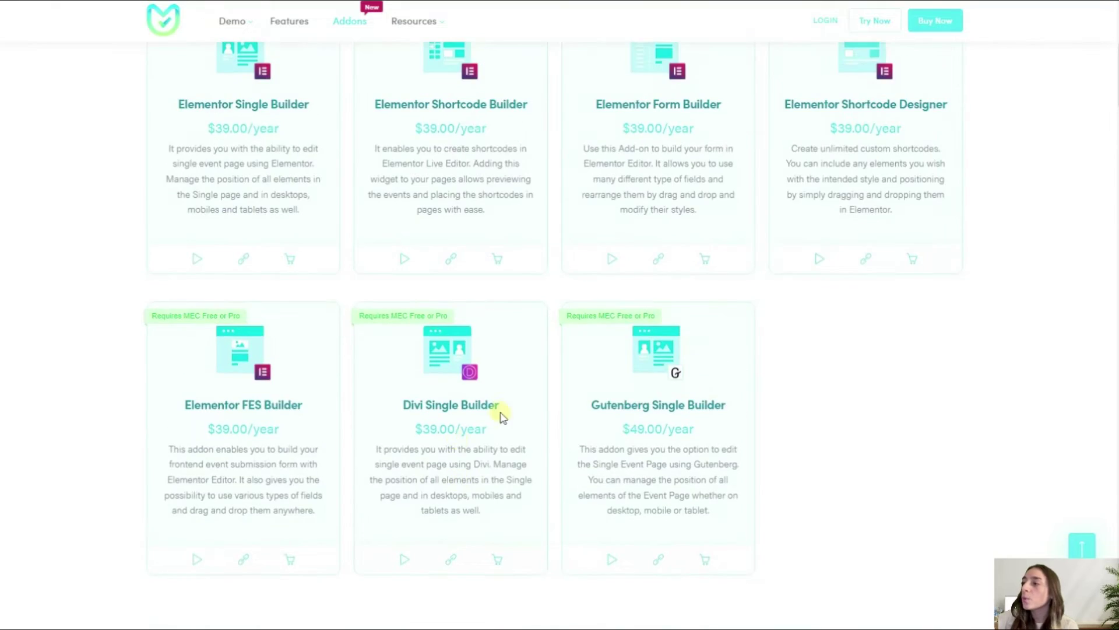
{"action": "scroll", "coordinate": [502, 411], "scroll_direction": "down", "scroll_amount": 8}
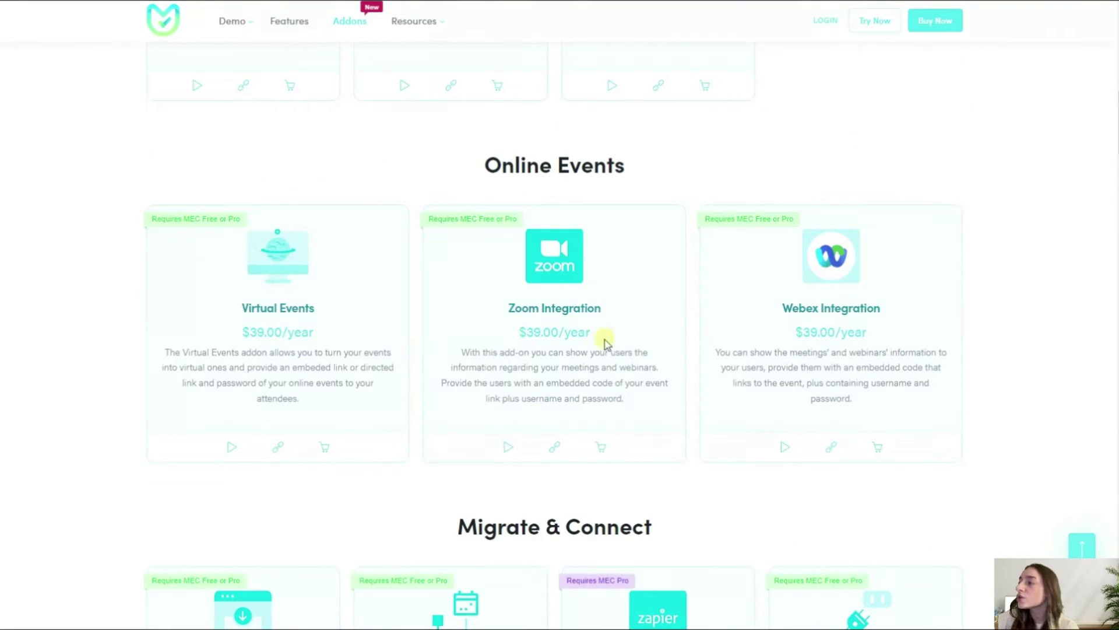
{"action": "scroll", "coordinate": [277, 367], "scroll_direction": "down", "scroll_amount": 6}
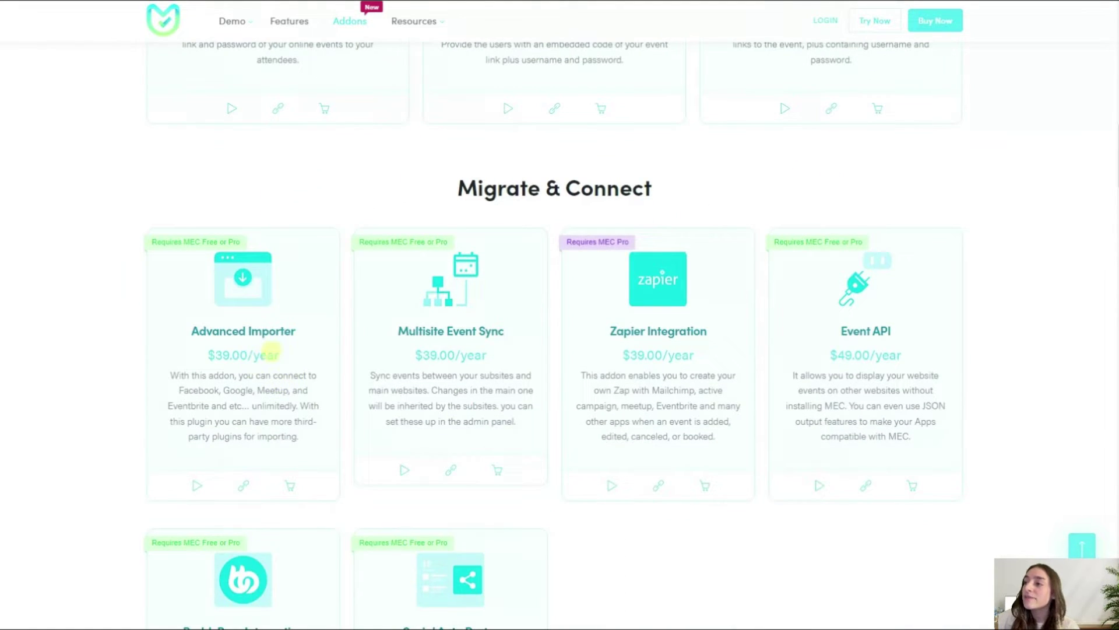
{"action": "scroll", "coordinate": [436, 390], "scroll_direction": "up", "scroll_amount": 15}
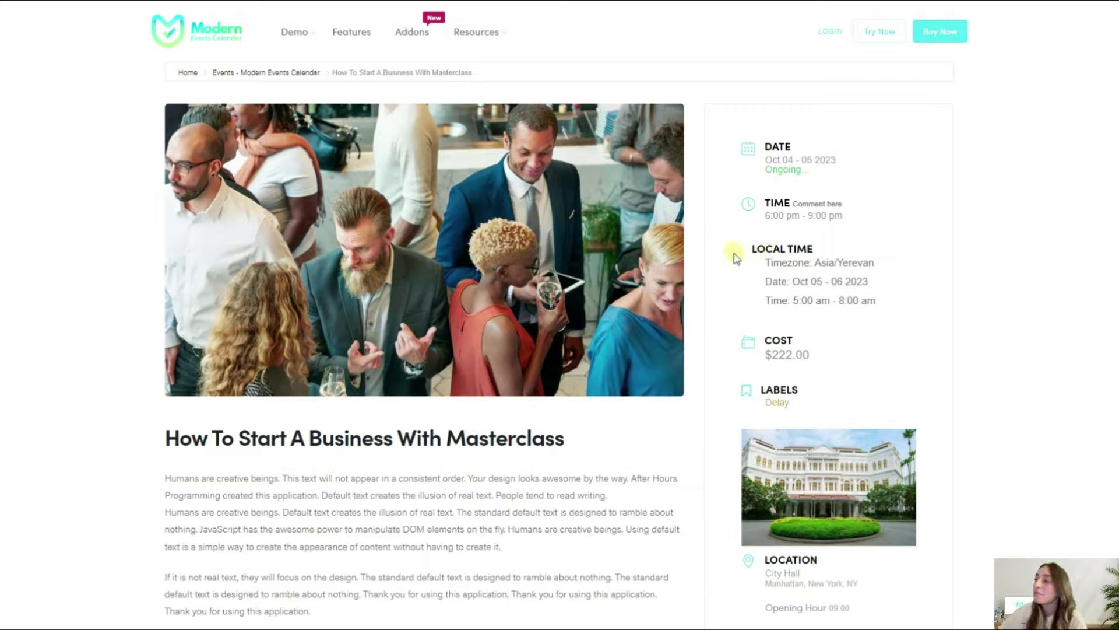
{"action": "scroll", "coordinate": [726, 257], "scroll_direction": "down", "scroll_amount": 3}
{"action": "scroll", "coordinate": [722, 250], "scroll_direction": "up", "scroll_amount": 2}
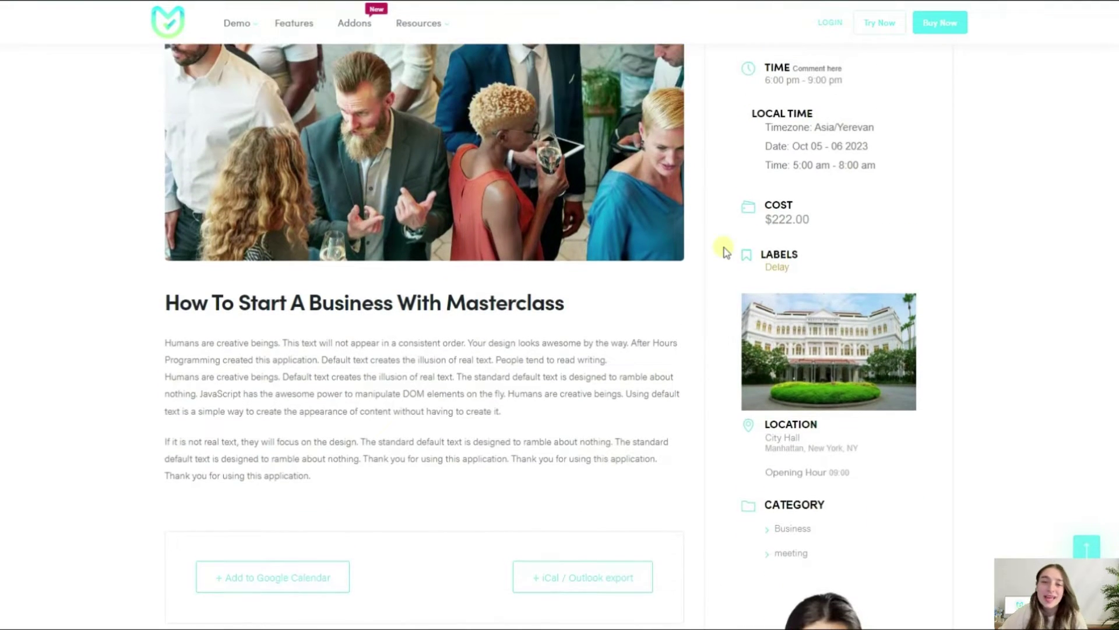
{"action": "scroll", "coordinate": [726, 252], "scroll_direction": "up", "scroll_amount": 1}
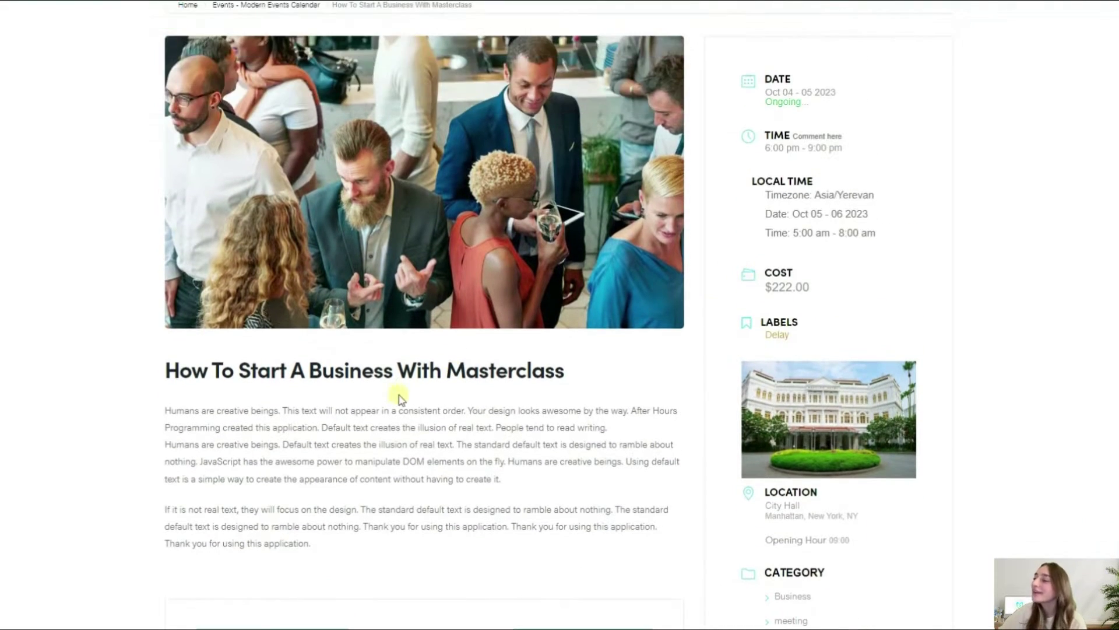
{"action": "scroll", "coordinate": [719, 155], "scroll_direction": "up", "scroll_amount": 1}
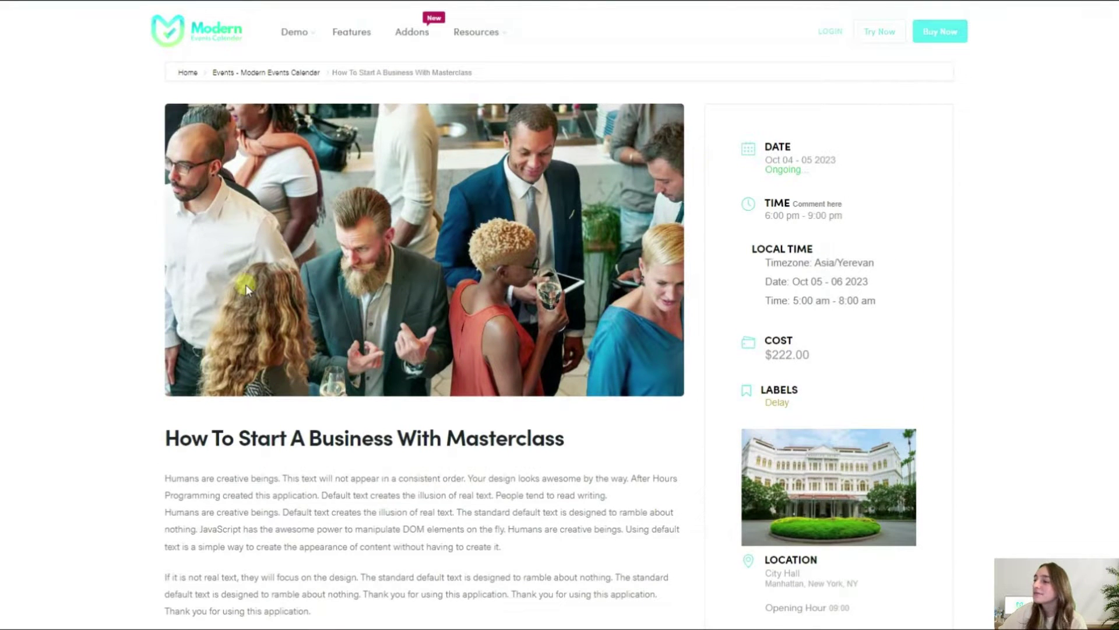
{"action": "scroll", "coordinate": [457, 300], "scroll_direction": "down", "scroll_amount": 2}
{"action": "scroll", "coordinate": [558, 354], "scroll_direction": "up", "scroll_amount": 2}
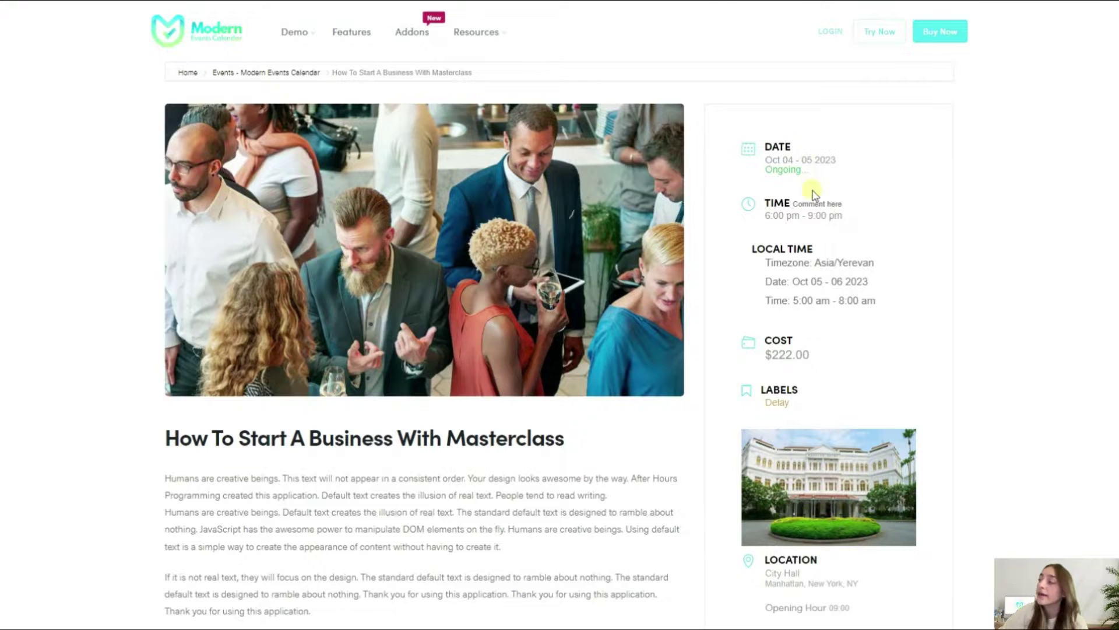
{"action": "scroll", "coordinate": [798, 186], "scroll_direction": "down", "scroll_amount": 1}
{"action": "scroll", "coordinate": [808, 186], "scroll_direction": "down", "scroll_amount": 1}
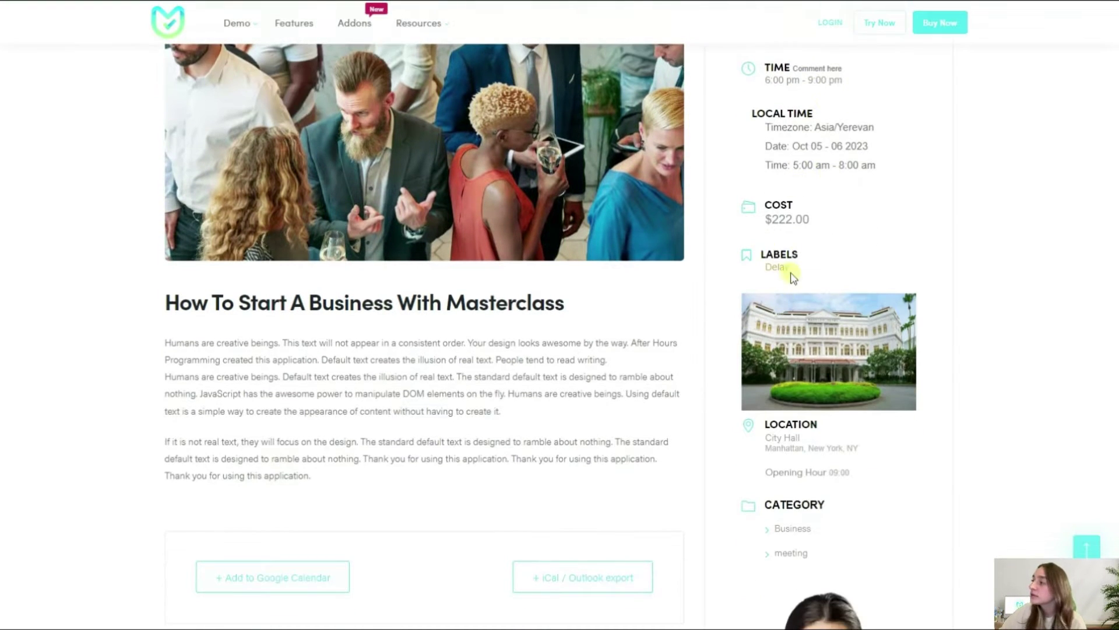
{"action": "scroll", "coordinate": [793, 275], "scroll_direction": "down", "scroll_amount": 2}
{"action": "scroll", "coordinate": [816, 262], "scroll_direction": "down", "scroll_amount": 1}
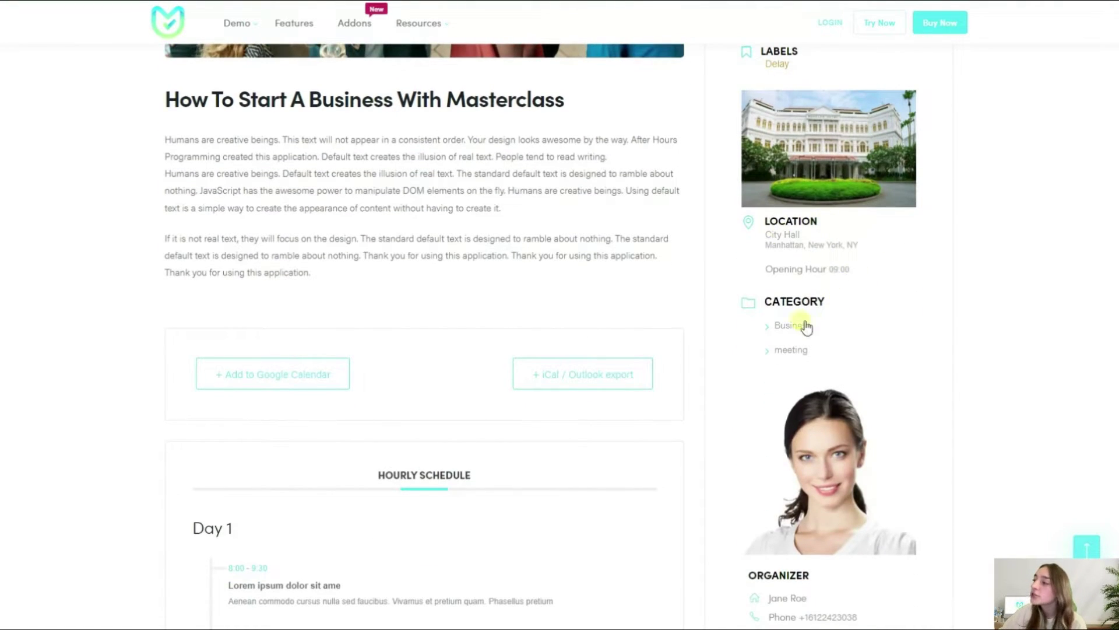
{"action": "scroll", "coordinate": [804, 325], "scroll_direction": "down", "scroll_amount": 2}
{"action": "scroll", "coordinate": [769, 350], "scroll_direction": "down", "scroll_amount": 1}
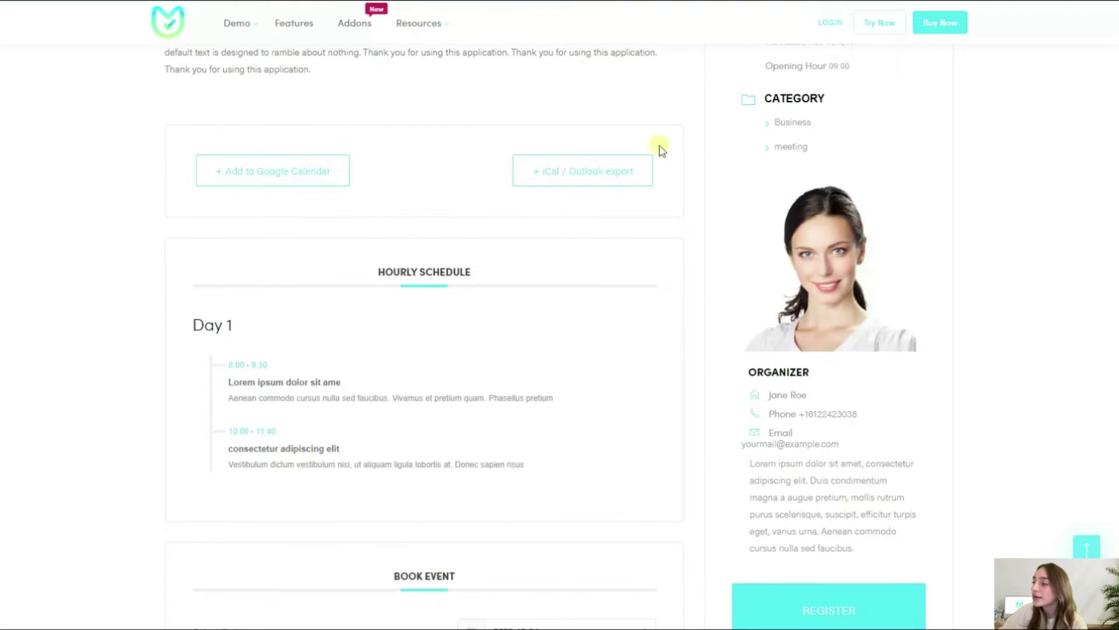
{"action": "scroll", "coordinate": [279, 326], "scroll_direction": "down", "scroll_amount": 1}
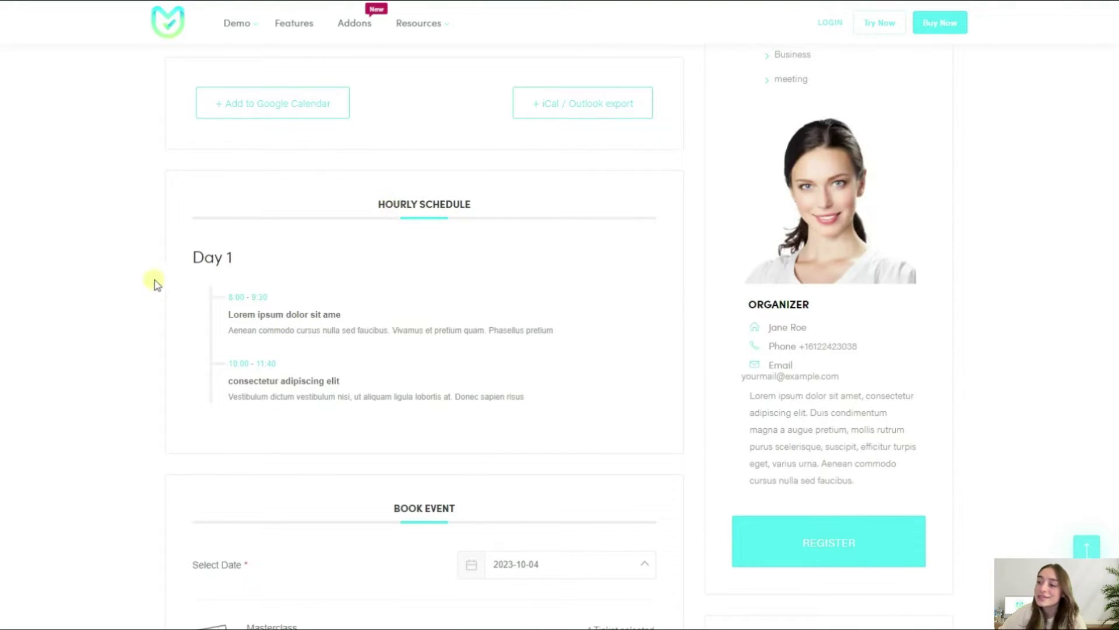
{"action": "scroll", "coordinate": [330, 303], "scroll_direction": "down", "scroll_amount": 1}
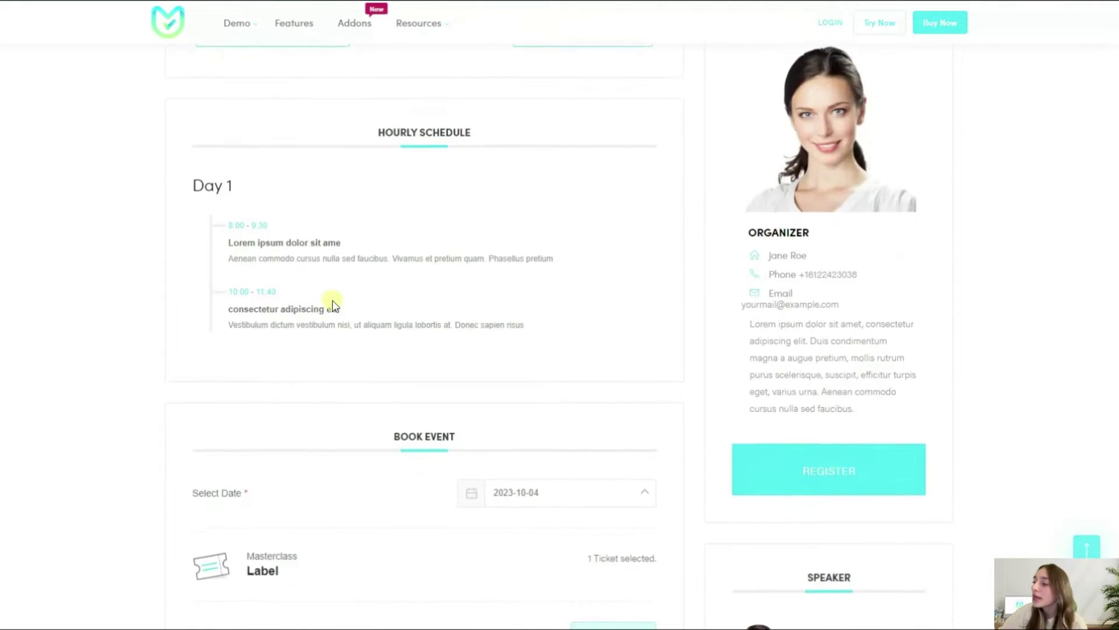
{"action": "scroll", "coordinate": [332, 303], "scroll_direction": "down", "scroll_amount": 3}
{"action": "scroll", "coordinate": [645, 335], "scroll_direction": "up", "scroll_amount": 5}
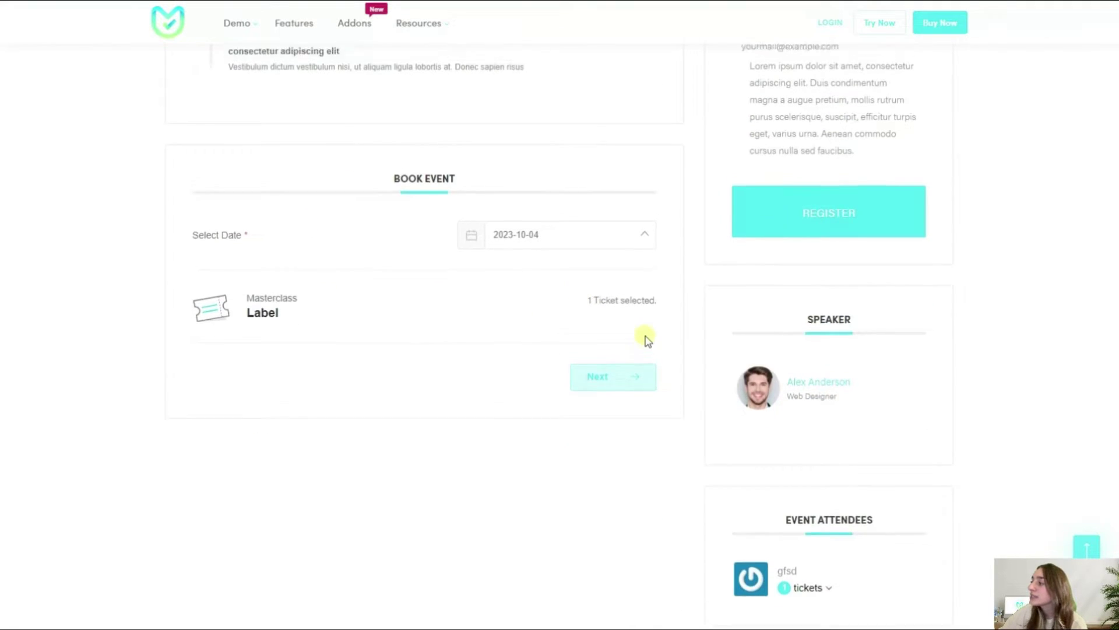
{"action": "scroll", "coordinate": [674, 519], "scroll_direction": "up", "scroll_amount": 8}
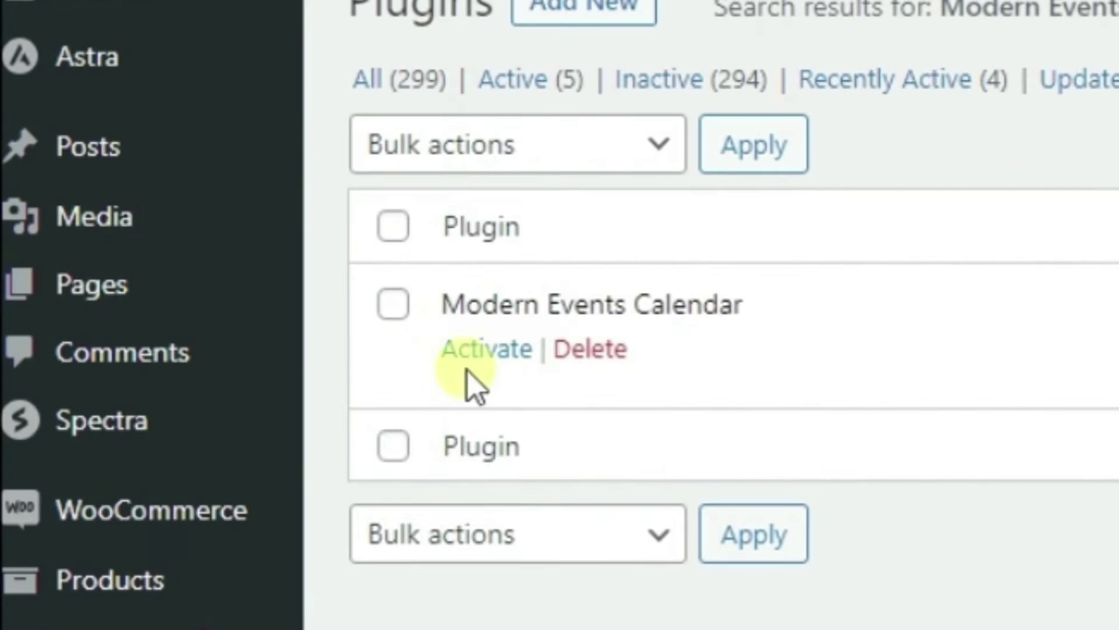
Activate the Modern Events Calendar plugin on the Plugins page.
{"action": "left_click", "coordinate": [157, 163]}
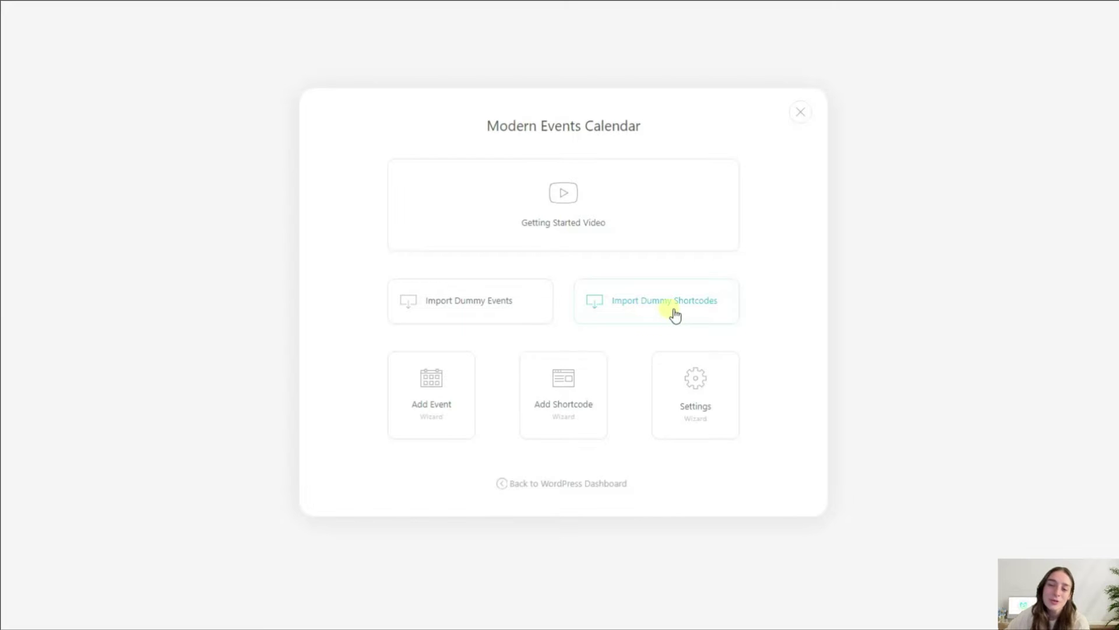
Start the Add Event wizard, name the event 'How to Start a Business with Masterclass', and colour it teal.
{"action": "left_click", "coordinate": [461, 392]}
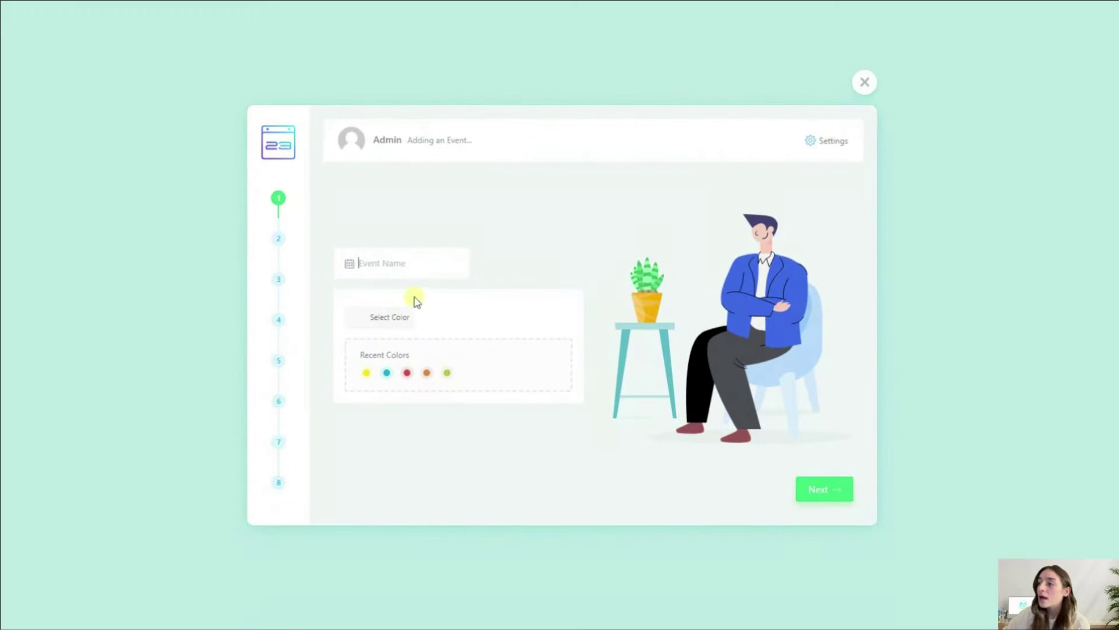
{"action": "left_click", "coordinate": [401, 270]}
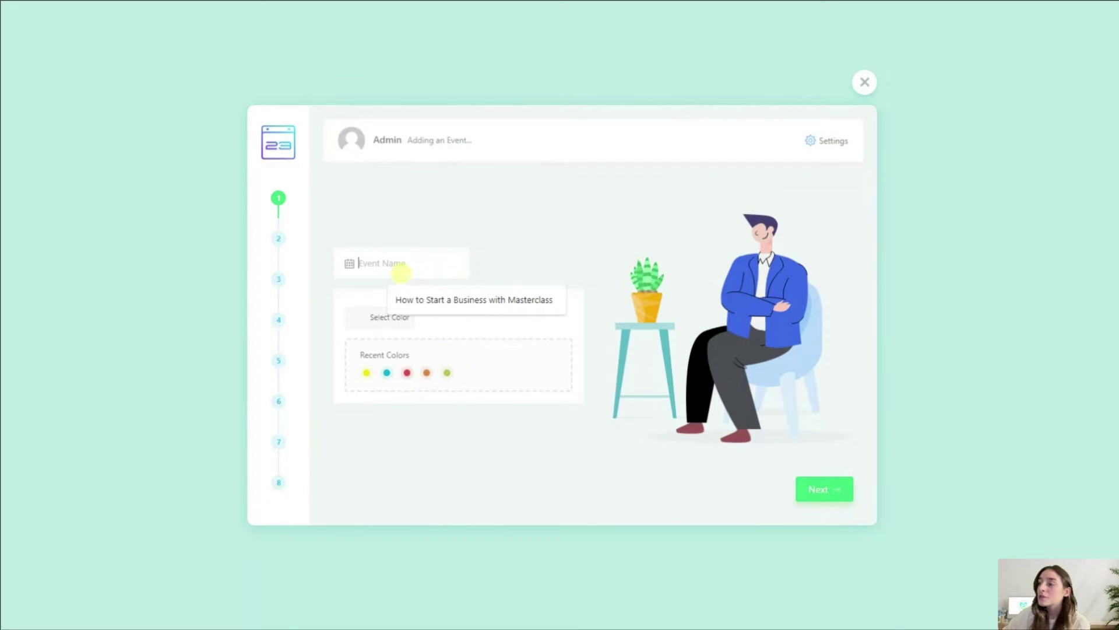
{"action": "left_click", "coordinate": [438, 299]}
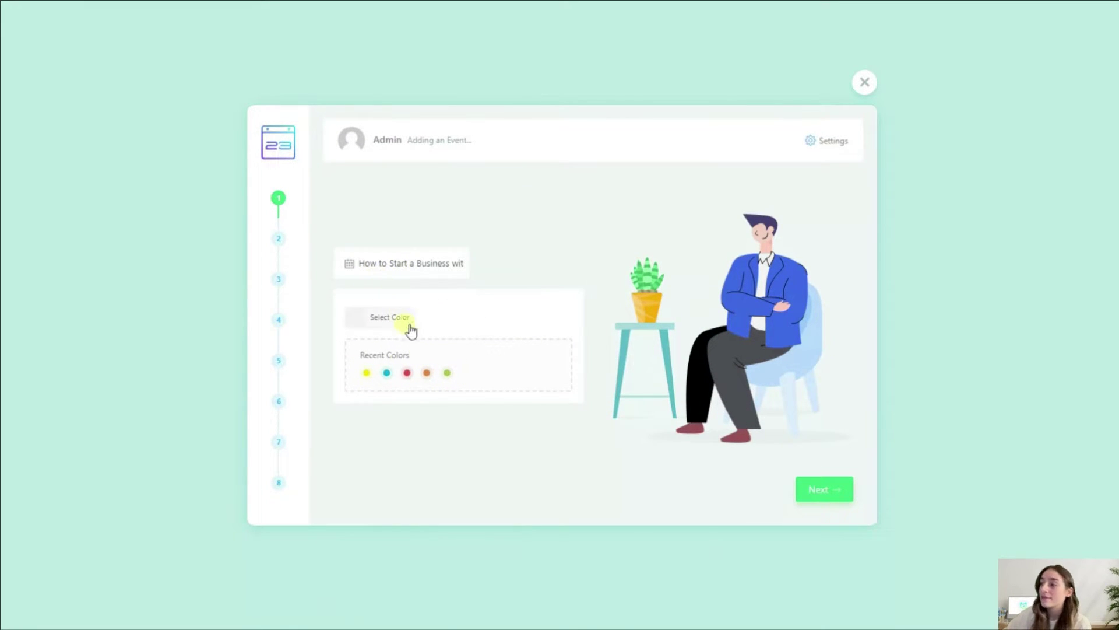
{"action": "left_click", "coordinate": [388, 373]}
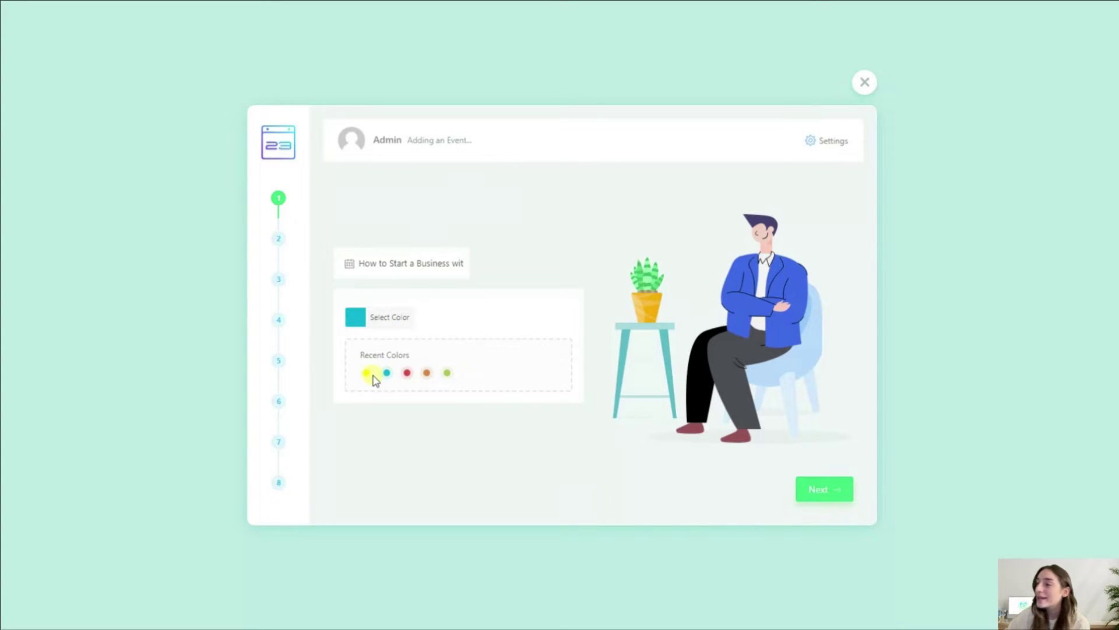
Set the event time from 8:30 AM to 10:00 PM.
{"action": "left_click", "coordinate": [822, 491]}
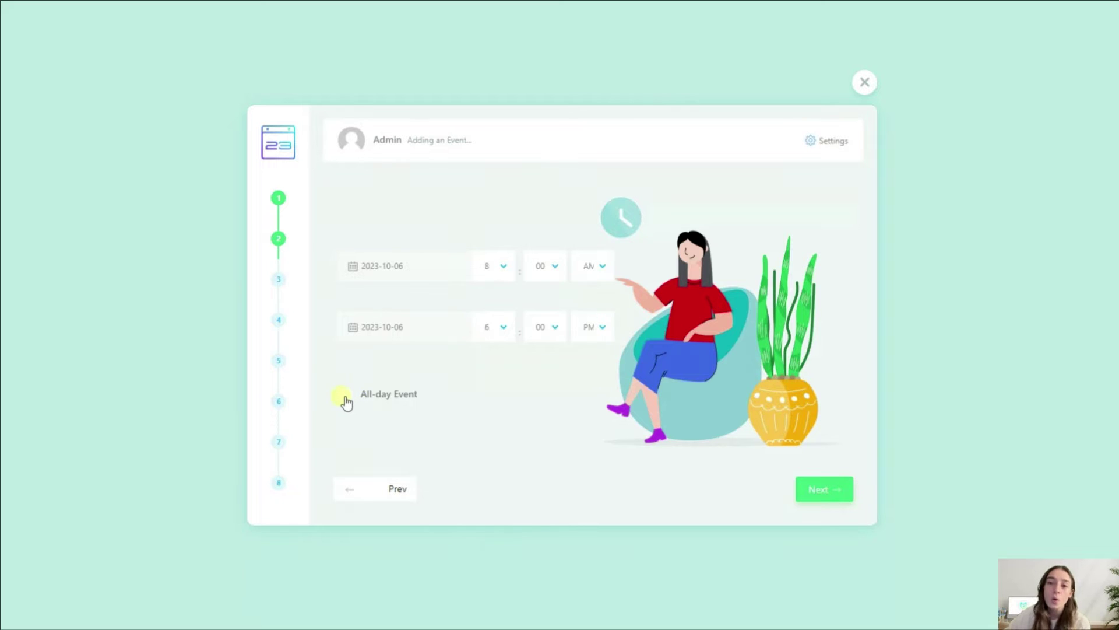
{"action": "left_click", "coordinate": [497, 266]}
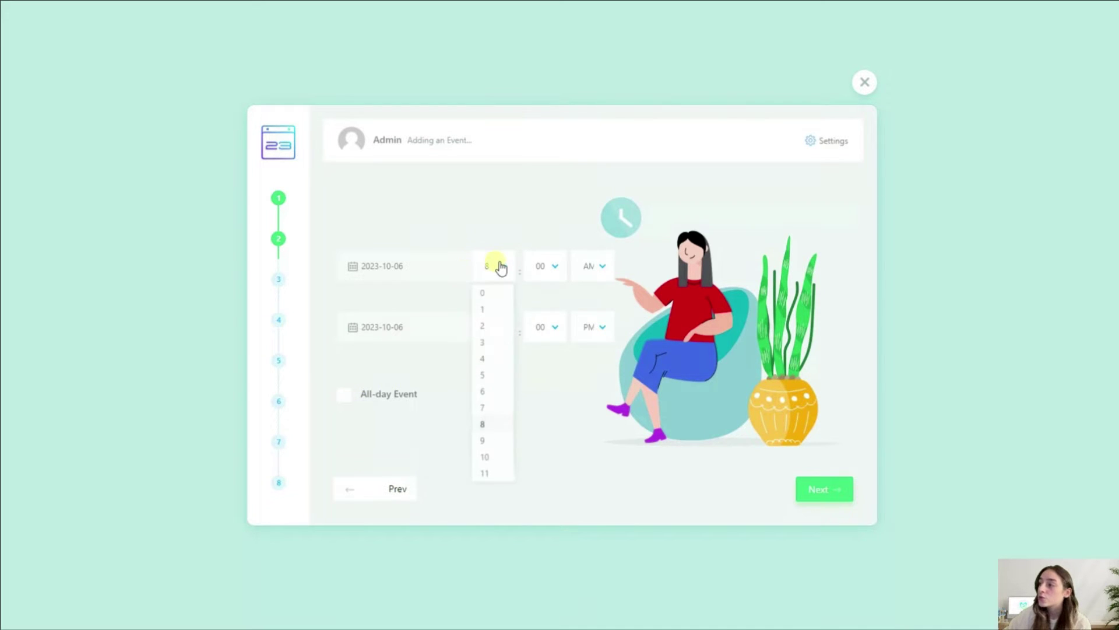
{"action": "left_click", "coordinate": [552, 271]}
{"action": "left_click", "coordinate": [548, 391]}
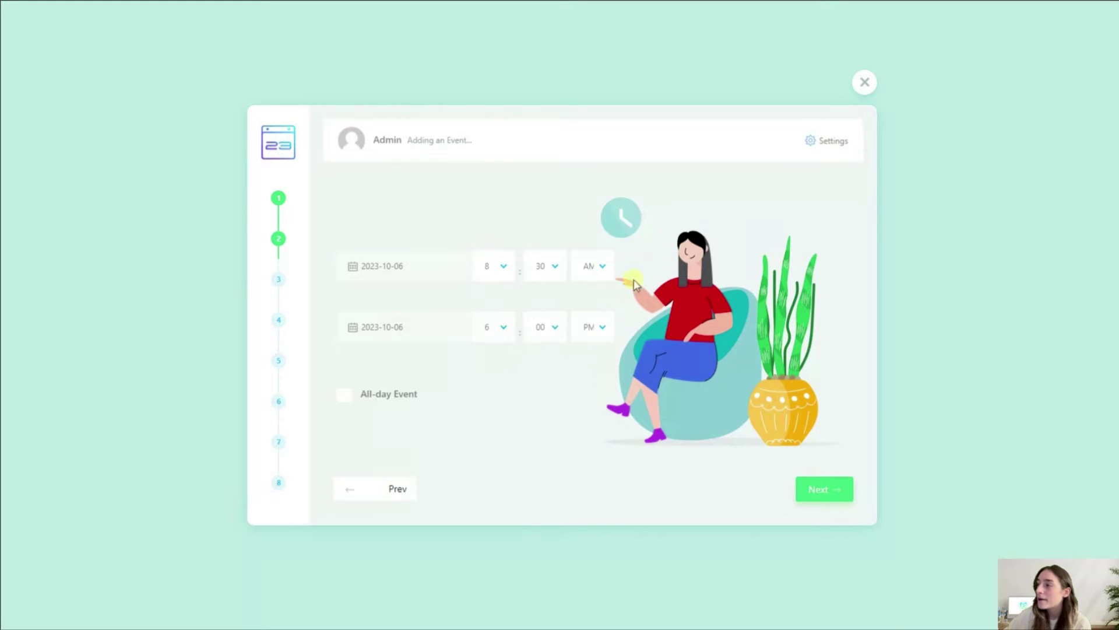
{"action": "left_click", "coordinate": [501, 330]}
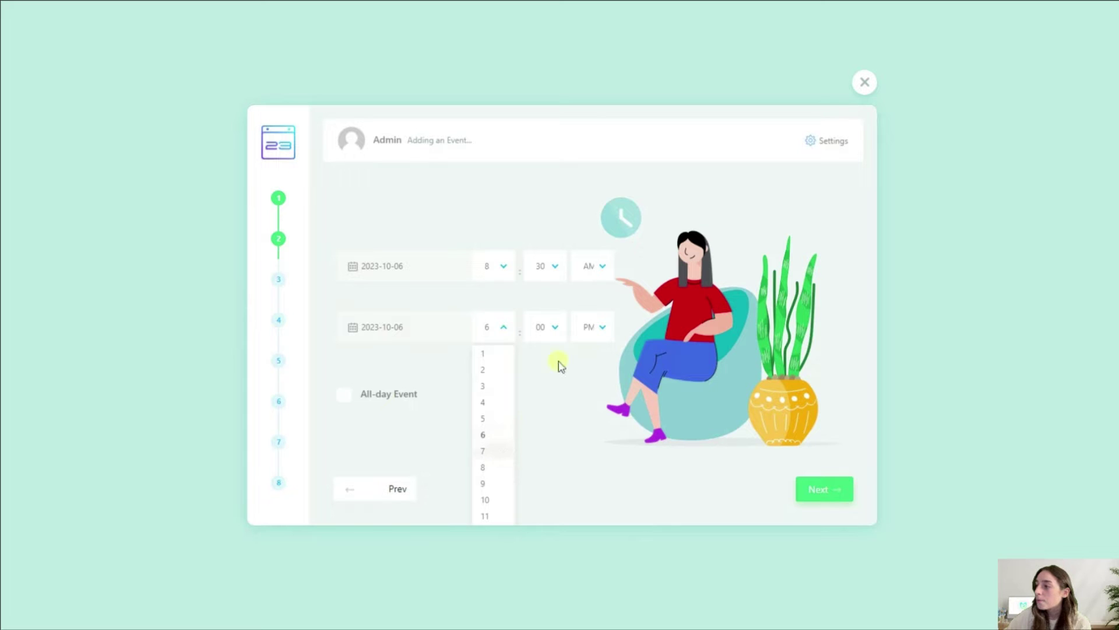
{"action": "left_click", "coordinate": [495, 500]}
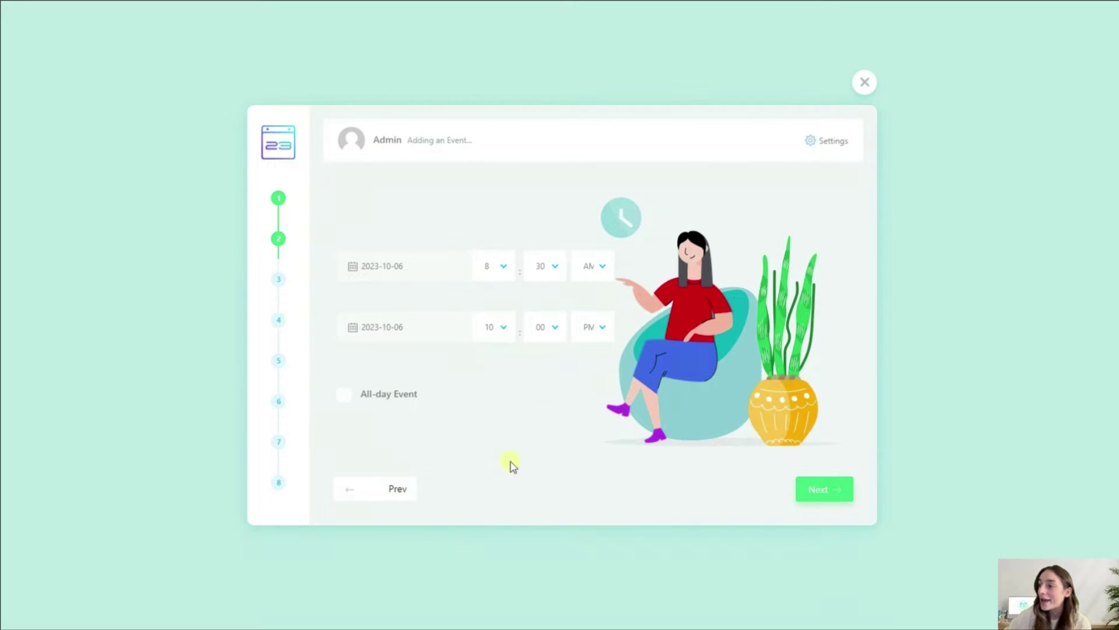
Add a new location 'City Hall' with address City hall, Manhattan, New York.
{"action": "left_click", "coordinate": [815, 486]}
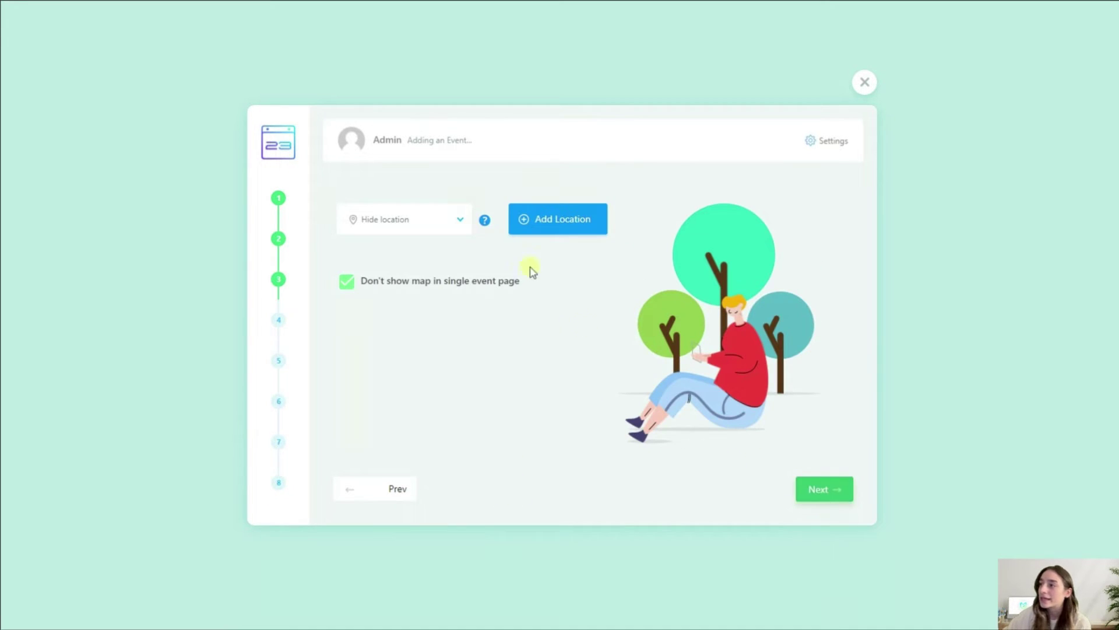
{"action": "left_click", "coordinate": [520, 224]}
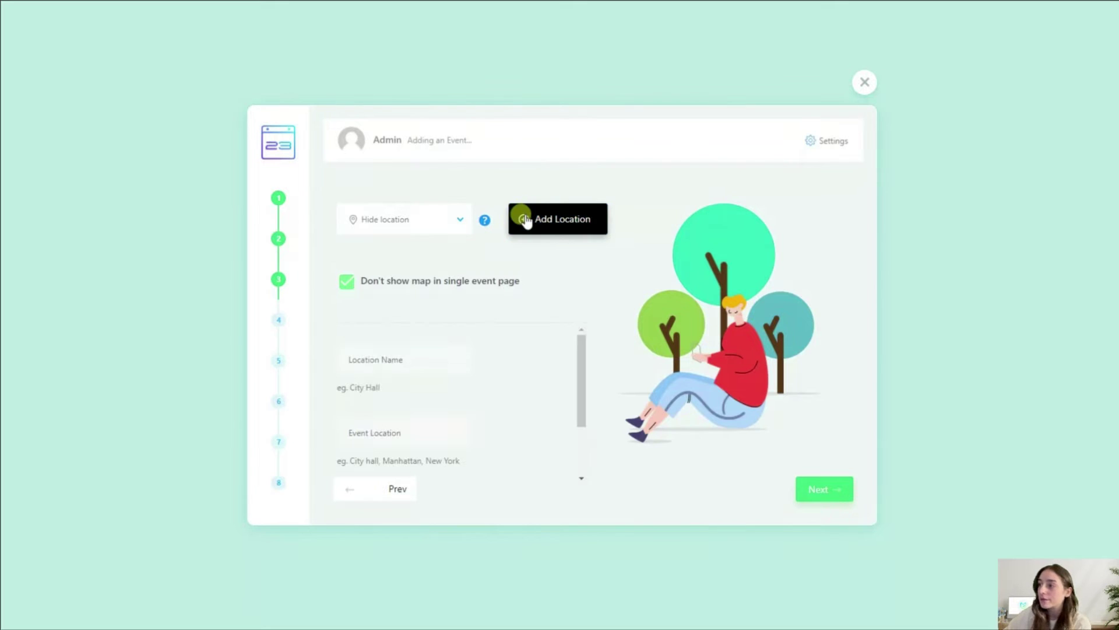
{"action": "left_click", "coordinate": [417, 359]}
{"action": "left_click", "coordinate": [412, 389]}
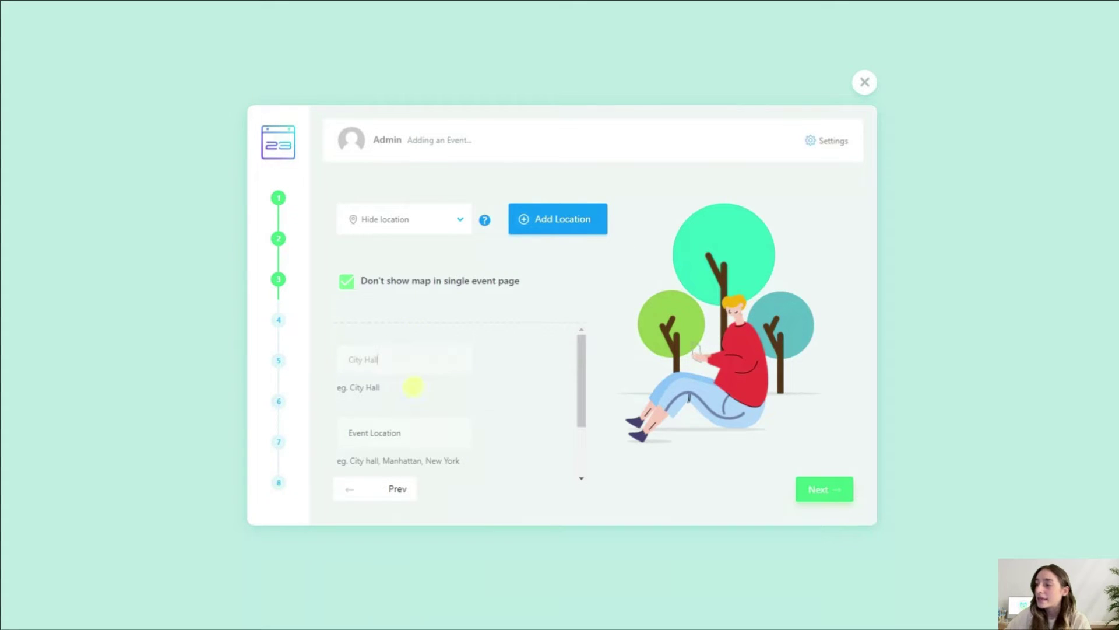
{"action": "scroll", "coordinate": [402, 391], "scroll_direction": "down", "scroll_amount": 1}
{"action": "left_click", "coordinate": [407, 376]}
{"action": "left_click", "coordinate": [421, 399]}
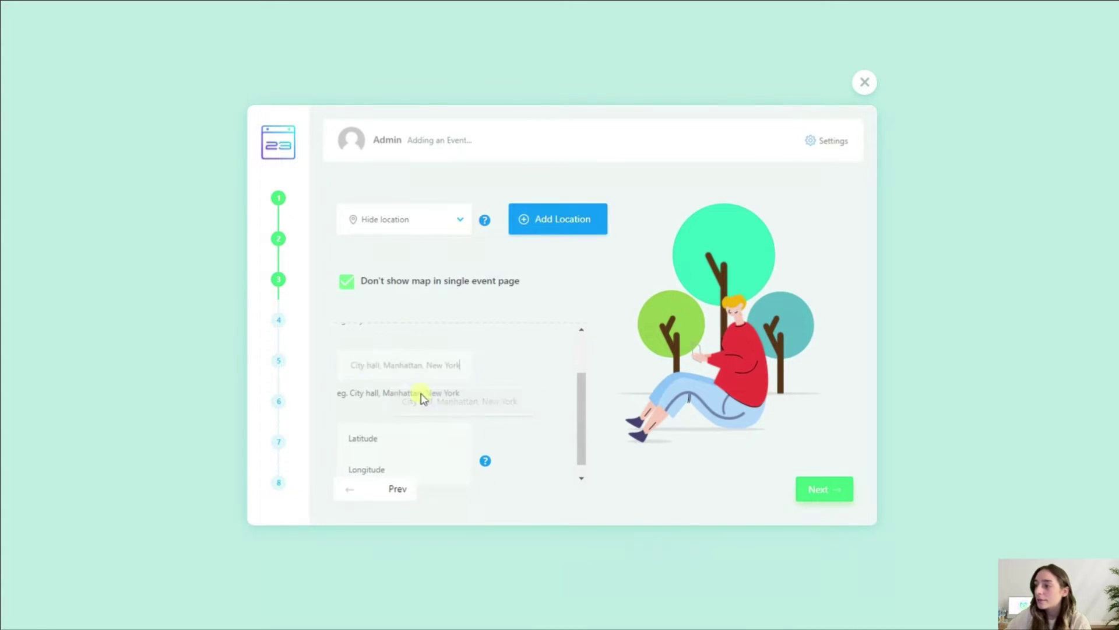
{"action": "scroll", "coordinate": [423, 401], "scroll_direction": "down", "scroll_amount": 1}
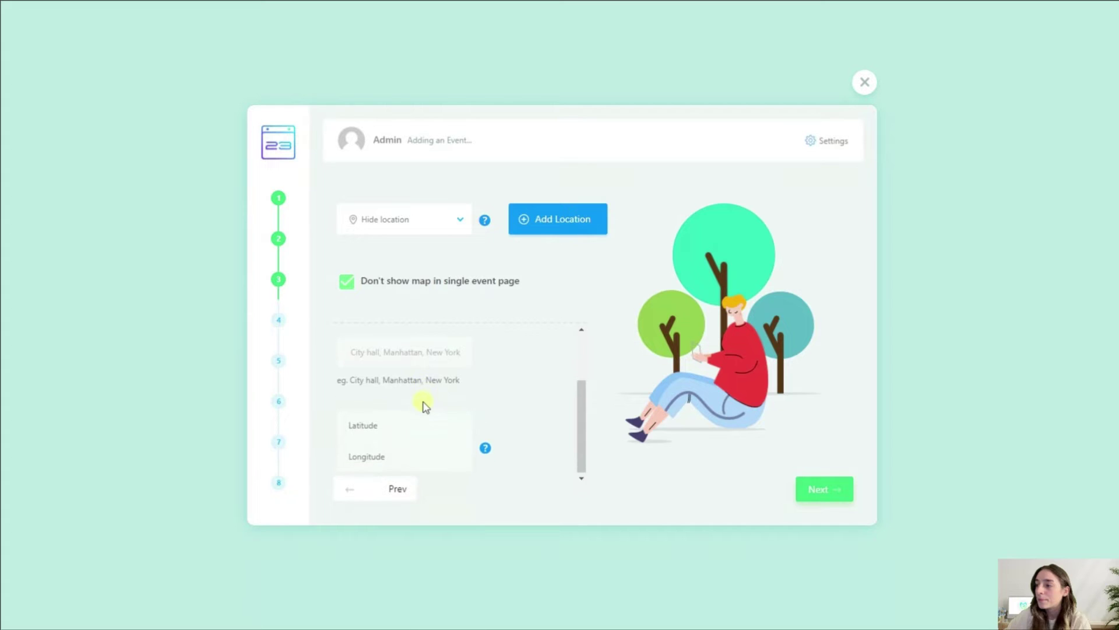
{"action": "left_click", "coordinate": [830, 493]}
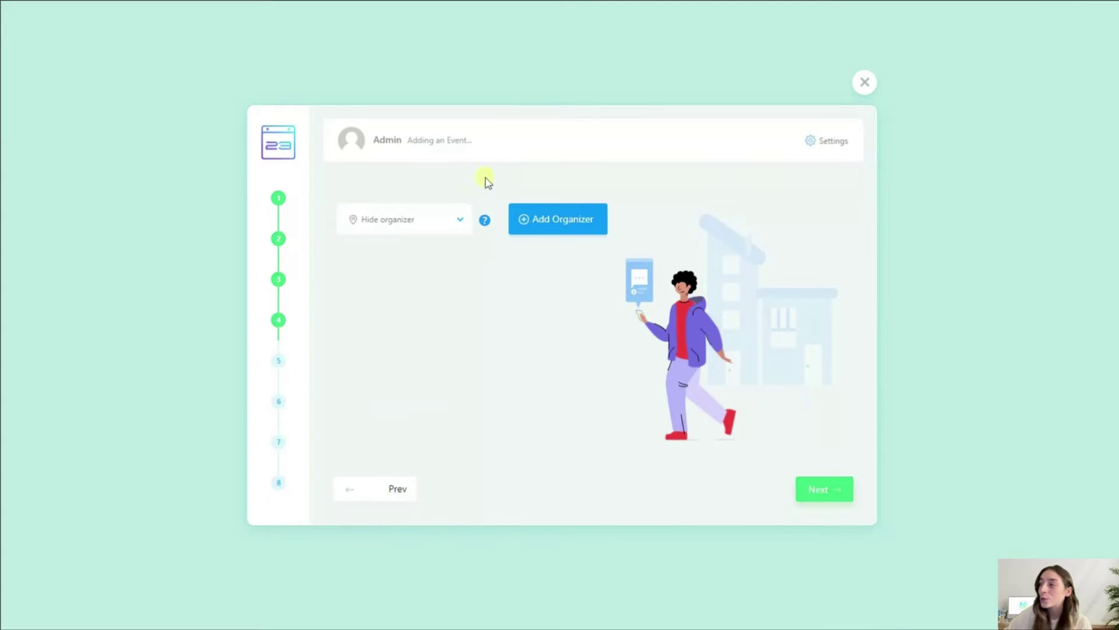
Add a new organizer and fill in its name from the suggestion.
{"action": "left_click", "coordinate": [544, 218]}
{"action": "left_click", "coordinate": [407, 296]}
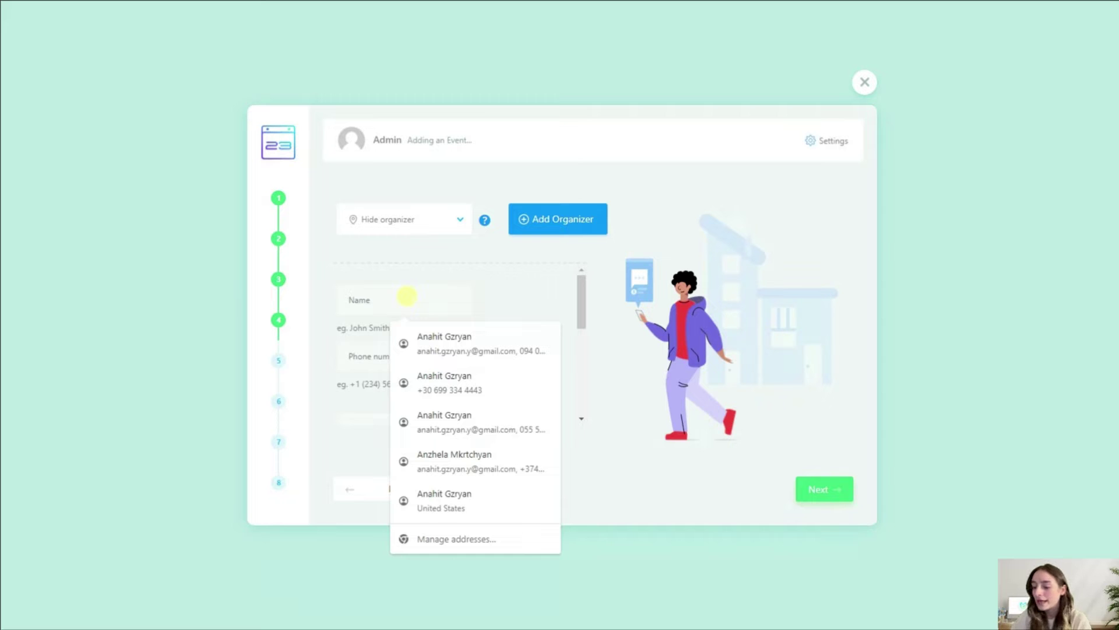
{"action": "type", "text": "aNN"}
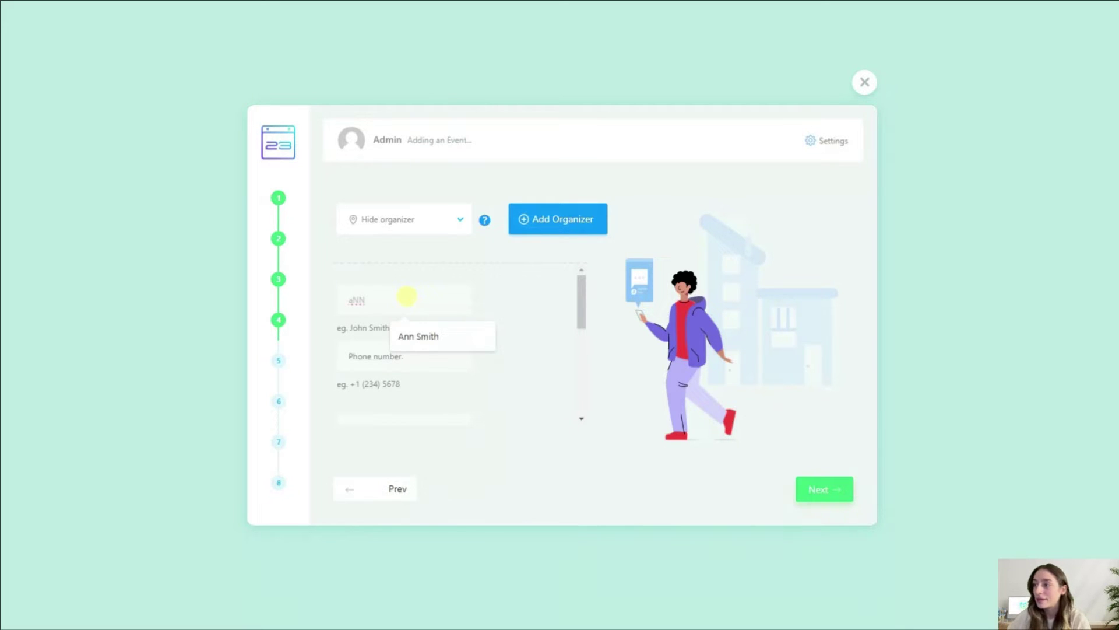
{"action": "left_click", "coordinate": [414, 337]}
{"action": "scroll", "coordinate": [404, 333], "scroll_direction": "down", "scroll_amount": 2}
{"action": "scroll", "coordinate": [406, 329], "scroll_direction": "up", "scroll_amount": 1}
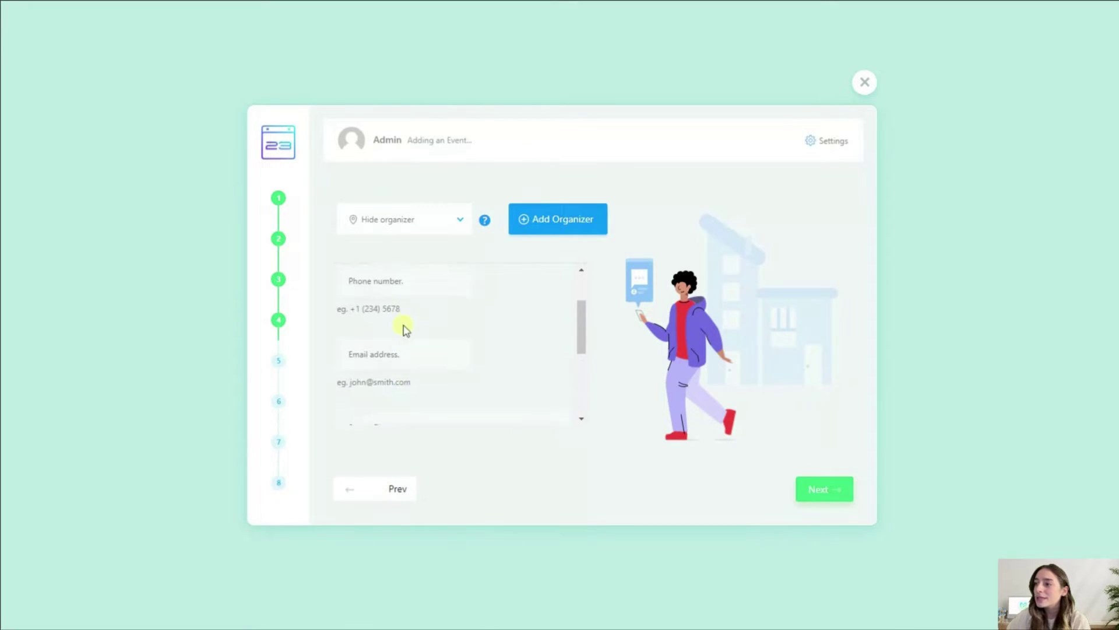
{"action": "scroll", "coordinate": [402, 338], "scroll_direction": "up", "scroll_amount": 1}
{"action": "left_click_drag", "start_coordinate": [402, 384], "coordinate": [357, 399]}
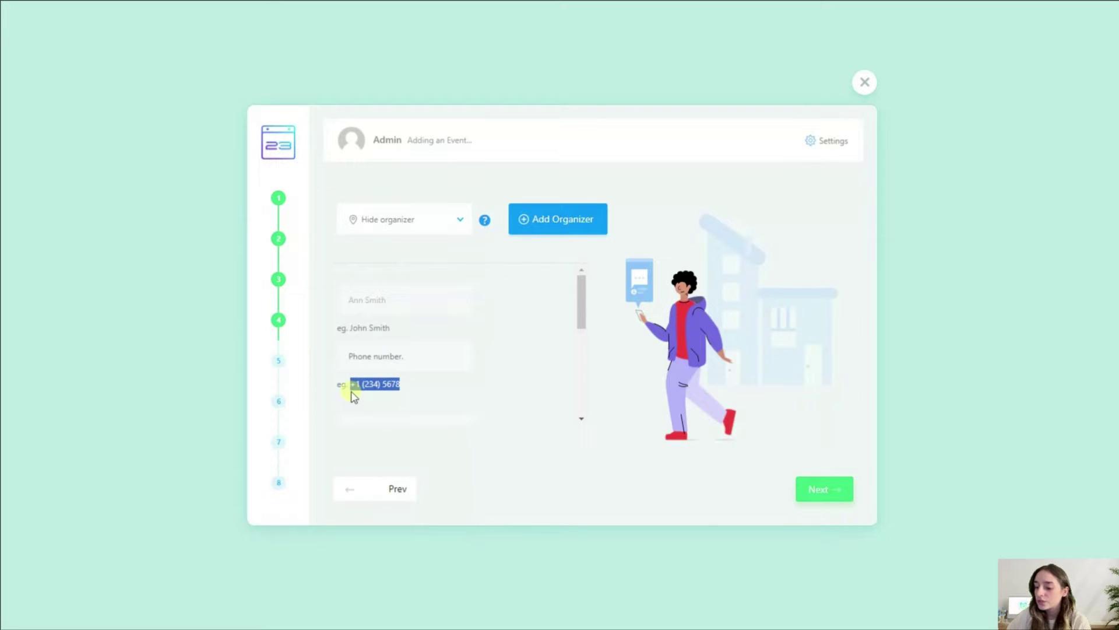
{"action": "left_click", "coordinate": [385, 354]}
{"action": "scroll", "coordinate": [387, 364], "scroll_direction": "down", "scroll_amount": 1}
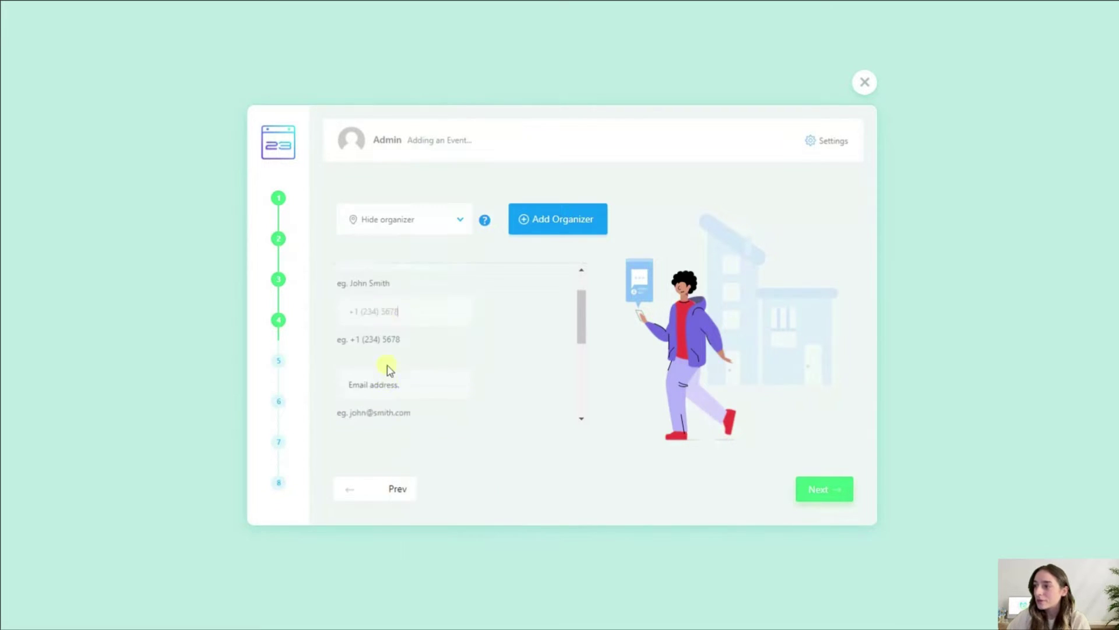
{"action": "left_click_drag", "start_coordinate": [415, 392], "coordinate": [351, 402]}
{"action": "key", "text": "ctrl+c"}
{"action": "left_click", "coordinate": [373, 362]}
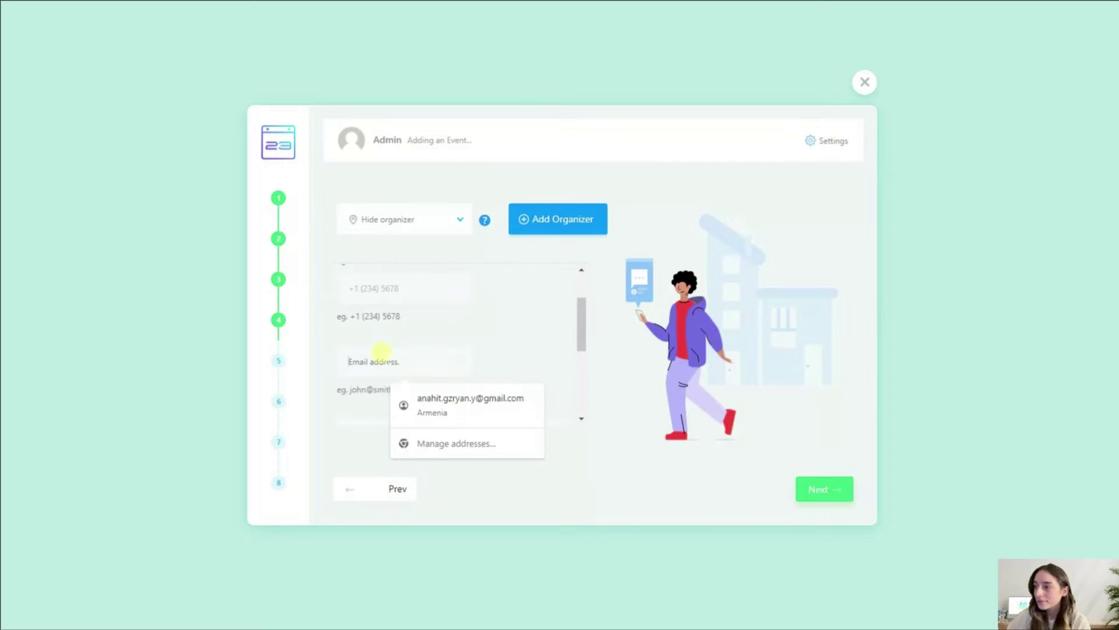
{"action": "key", "text": "ctrl+v"}
{"action": "scroll", "coordinate": [387, 365], "scroll_direction": "down", "scroll_amount": 1}
{"action": "left_click_drag", "start_coordinate": [419, 394], "coordinate": [352, 395]}
{"action": "key", "text": "ctrl+c"}
{"action": "left_click", "coordinate": [374, 364]}
{"action": "key", "text": "ctrl+v"}
{"action": "scroll", "coordinate": [374, 362], "scroll_direction": "down", "scroll_amount": 2}
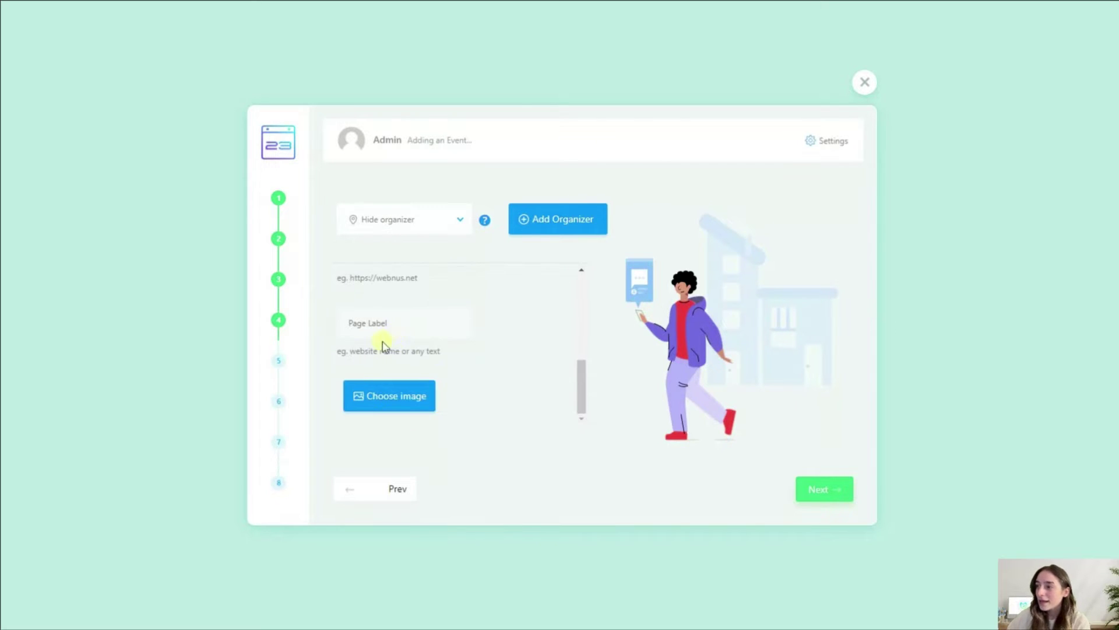
Set the woman's portrait from the Media Library as the organizer photo.
{"action": "left_click", "coordinate": [394, 396]}
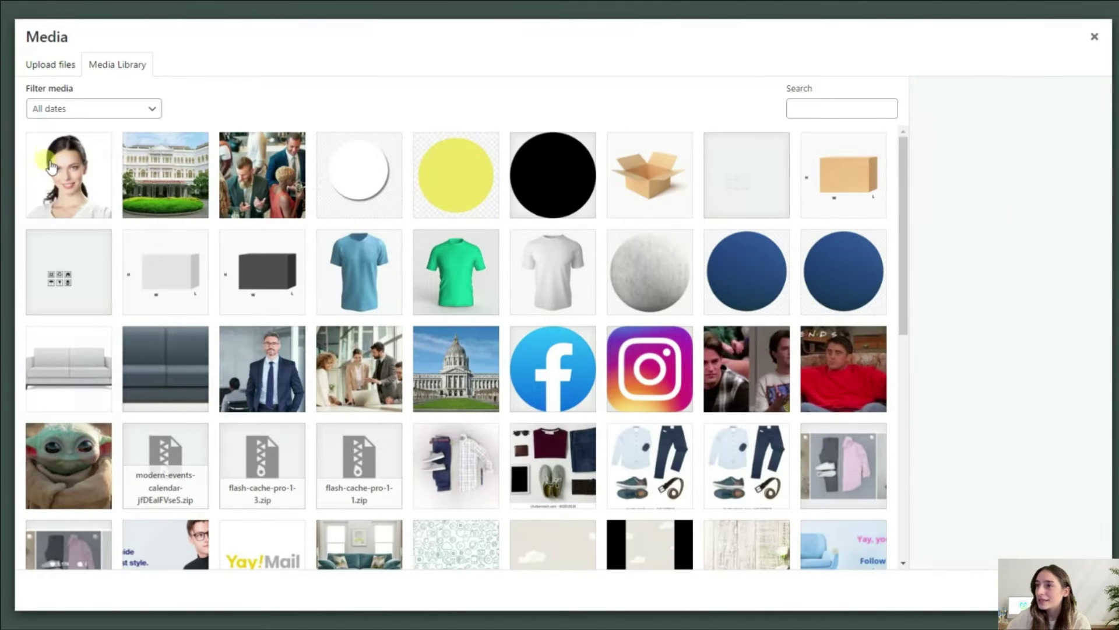
{"action": "left_click", "coordinate": [58, 161]}
{"action": "left_click", "coordinate": [1061, 591]}
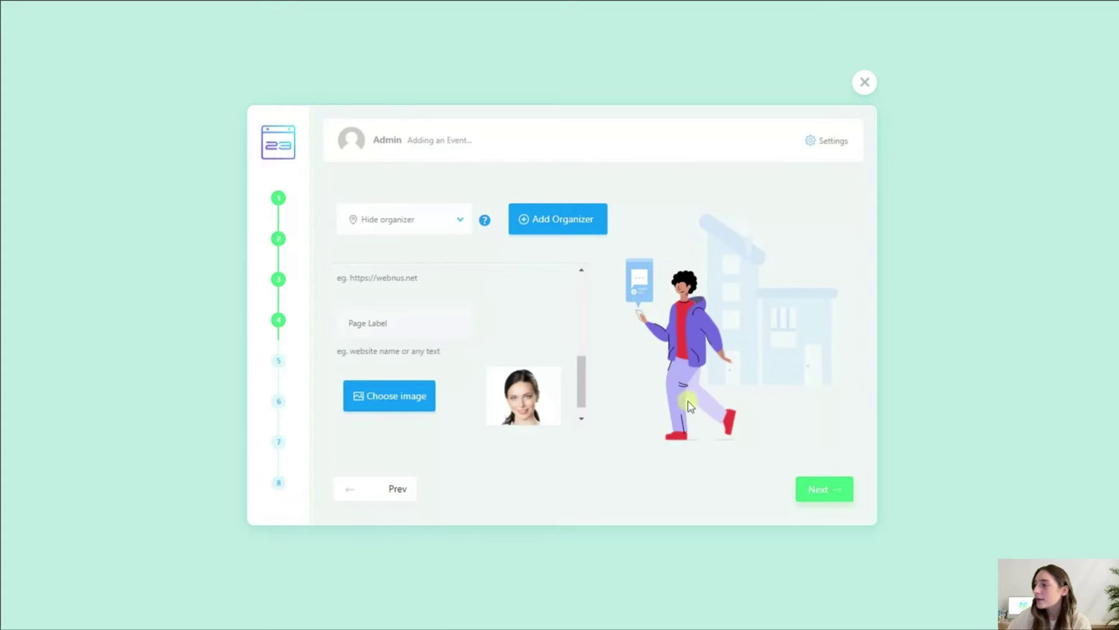
{"action": "scroll", "coordinate": [482, 376], "scroll_direction": "down", "scroll_amount": 1}
{"action": "left_click", "coordinate": [809, 479]}
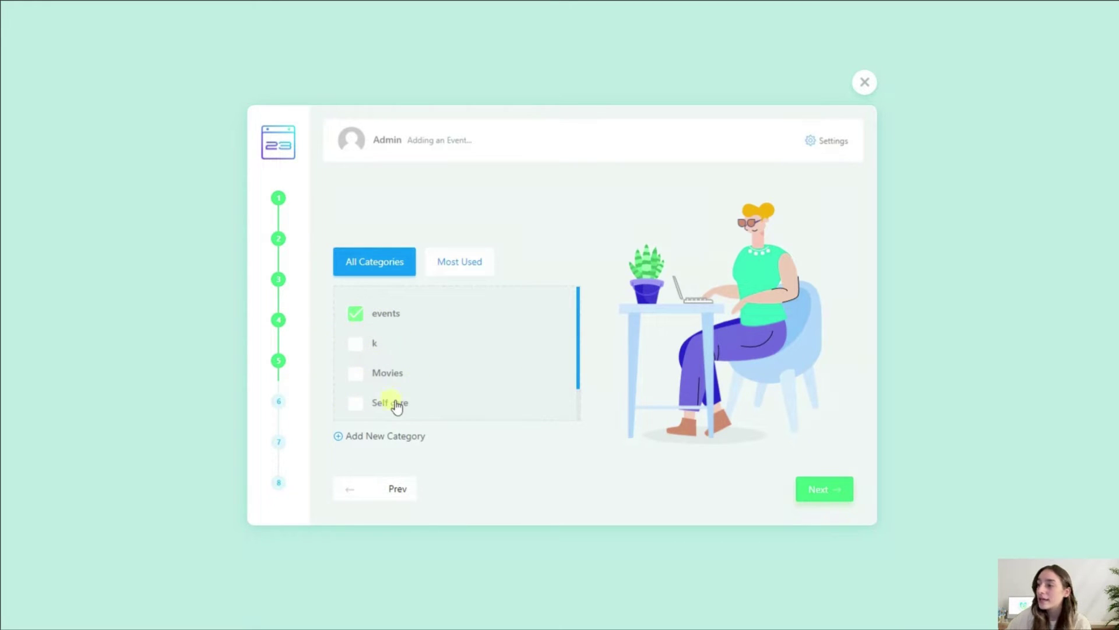
Paste three paragraphs of placeholder text as the event description.
{"action": "left_click", "coordinate": [814, 488]}
{"action": "left_click", "coordinate": [388, 264]}
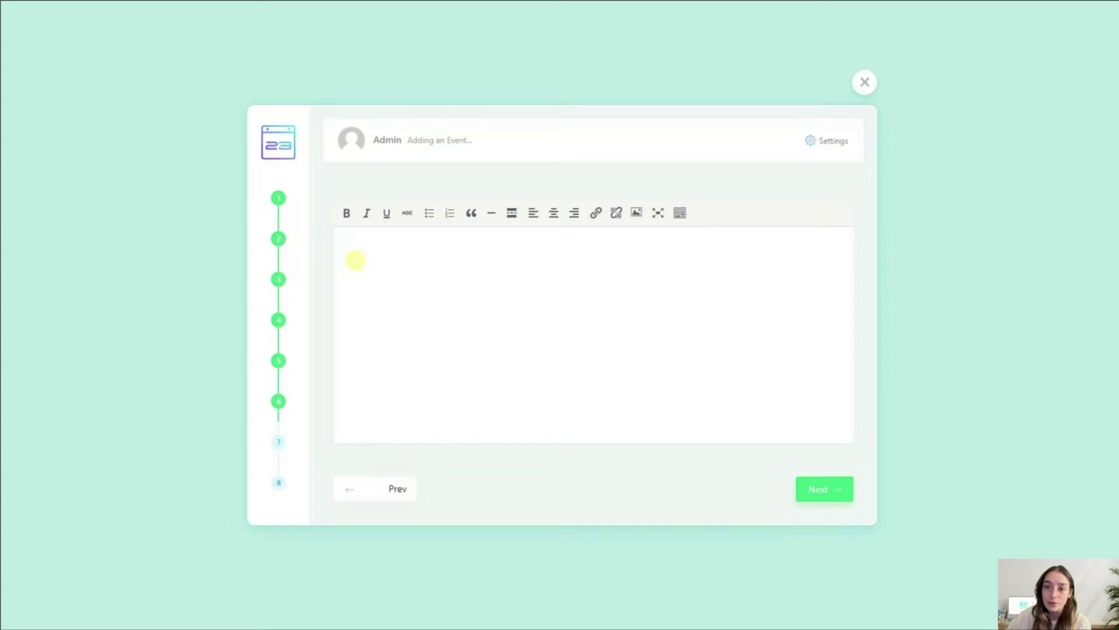
{"action": "key", "text": "ctrl+v"}
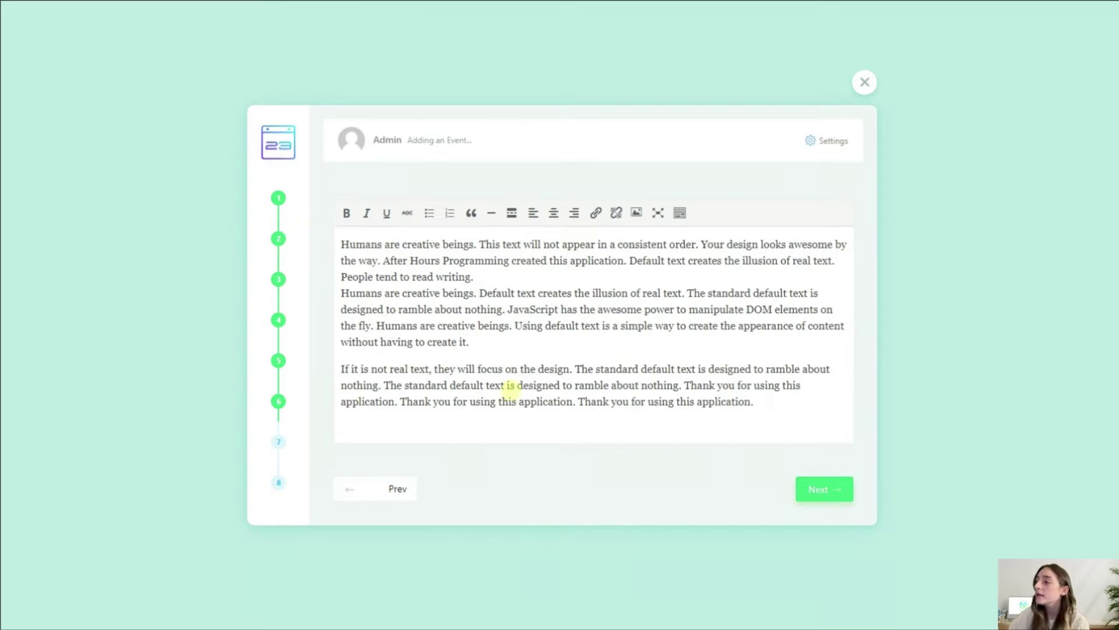
Make the crowd photo the featured image and complete the Add Event wizard.
{"action": "left_click", "coordinate": [840, 491]}
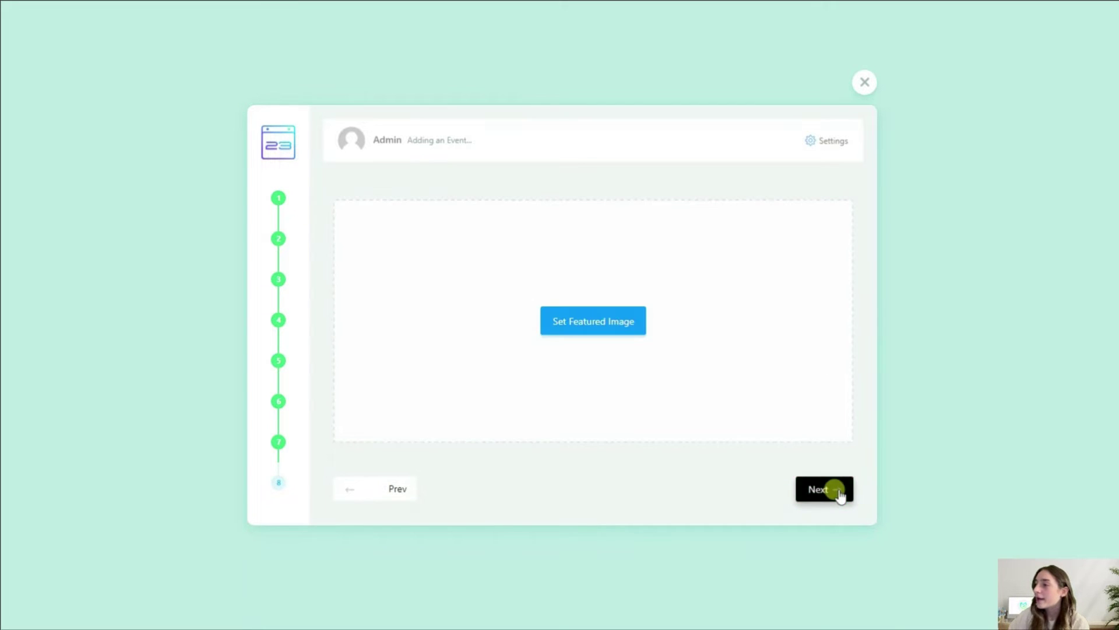
{"action": "left_click", "coordinate": [578, 333]}
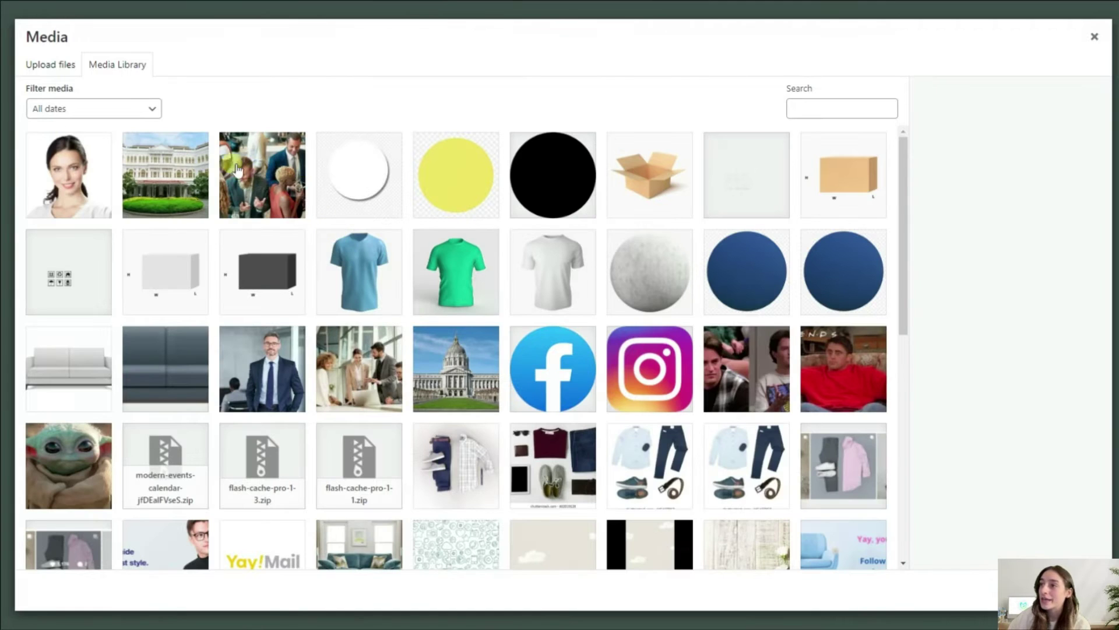
{"action": "left_click", "coordinate": [262, 173]}
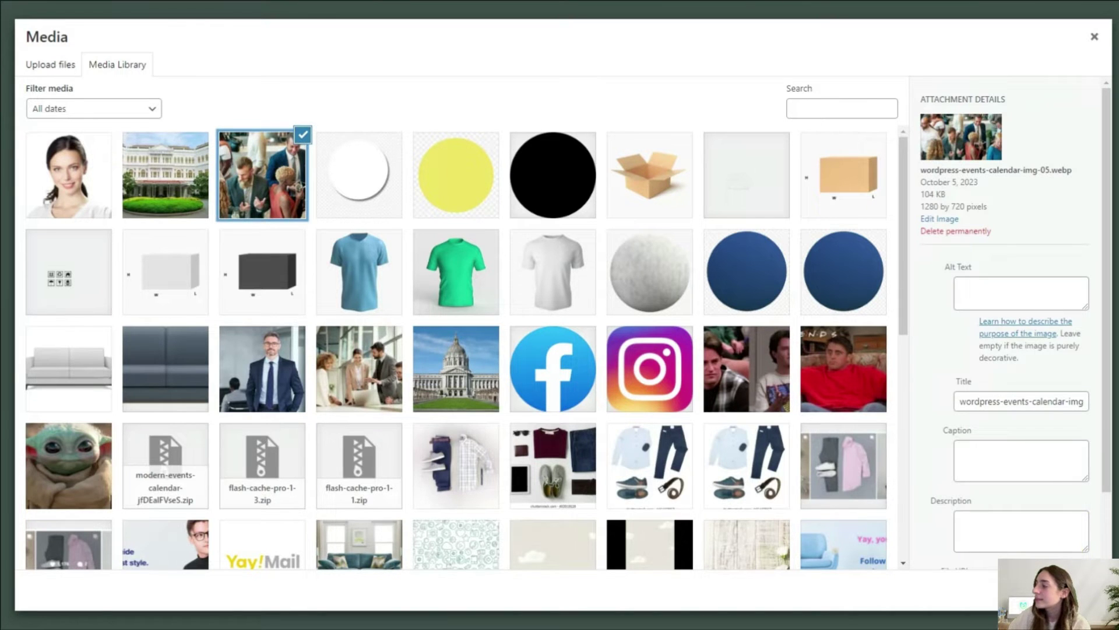
{"action": "left_click", "coordinate": [1060, 590]}
{"action": "left_click", "coordinate": [845, 499]}
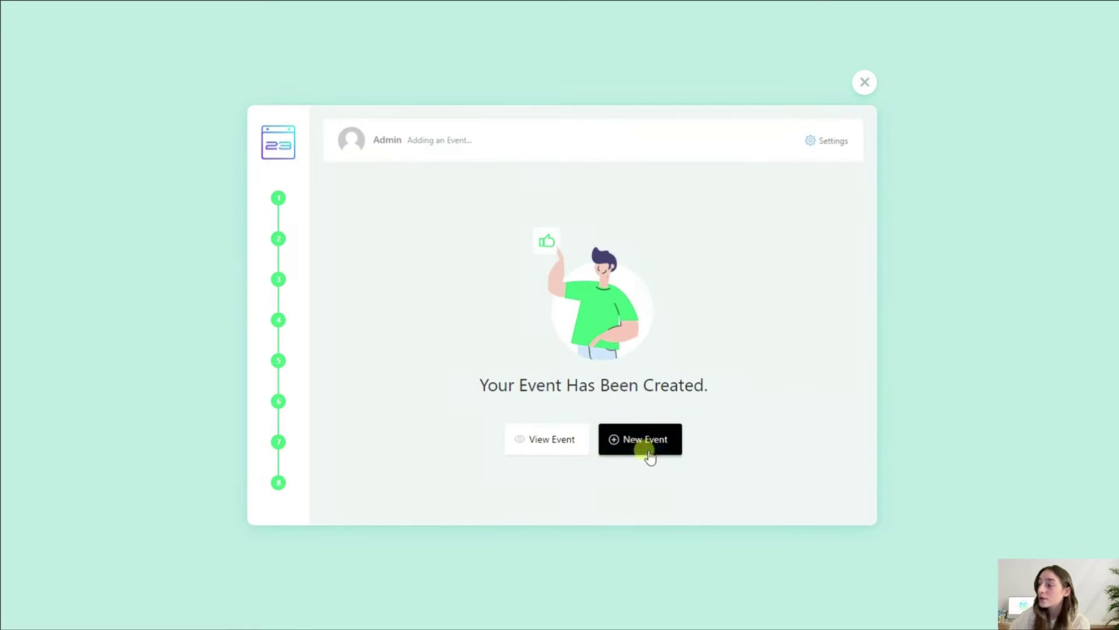
Review the published event page (Oct 06 2023, 8:30 am–10:00 pm, City Hall), then return to the wizard.
{"action": "left_click", "coordinate": [573, 453]}
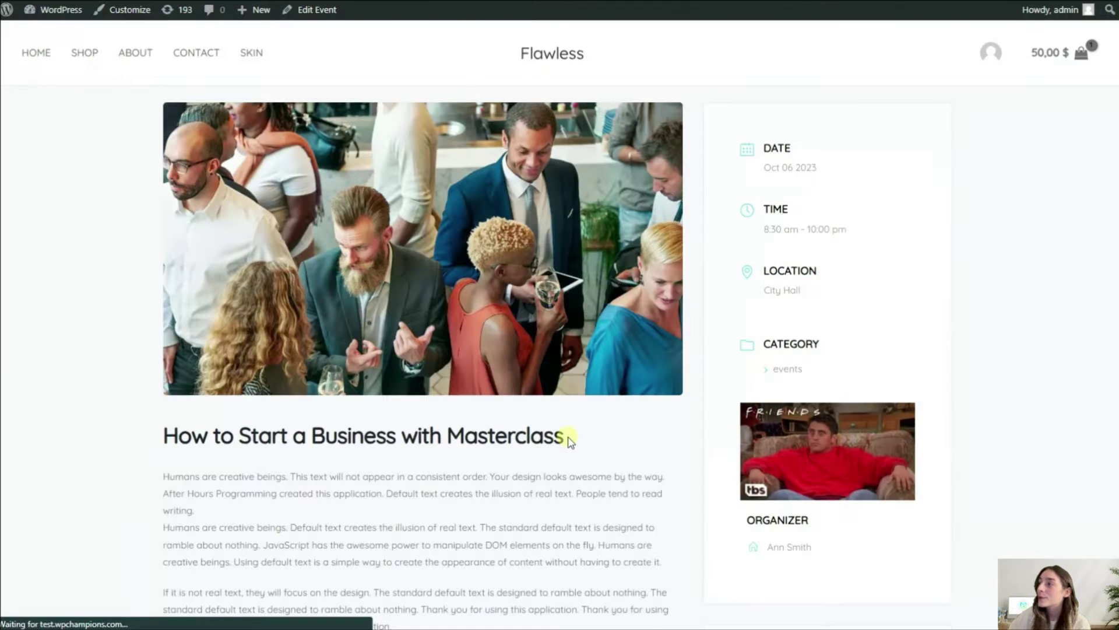
{"action": "scroll", "coordinate": [550, 367], "scroll_direction": "down", "scroll_amount": 3}
{"action": "scroll", "coordinate": [575, 314], "scroll_direction": "up", "scroll_amount": 3}
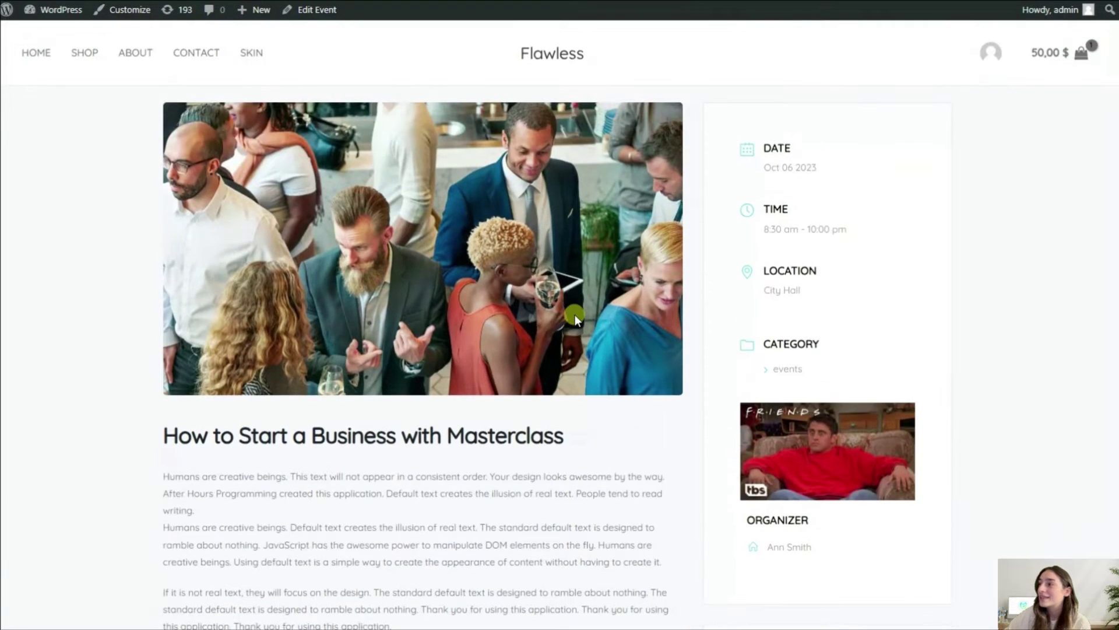
{"action": "scroll", "coordinate": [575, 314], "scroll_direction": "down", "scroll_amount": 5}
{"action": "scroll", "coordinate": [575, 314], "scroll_direction": "up", "scroll_amount": 5}
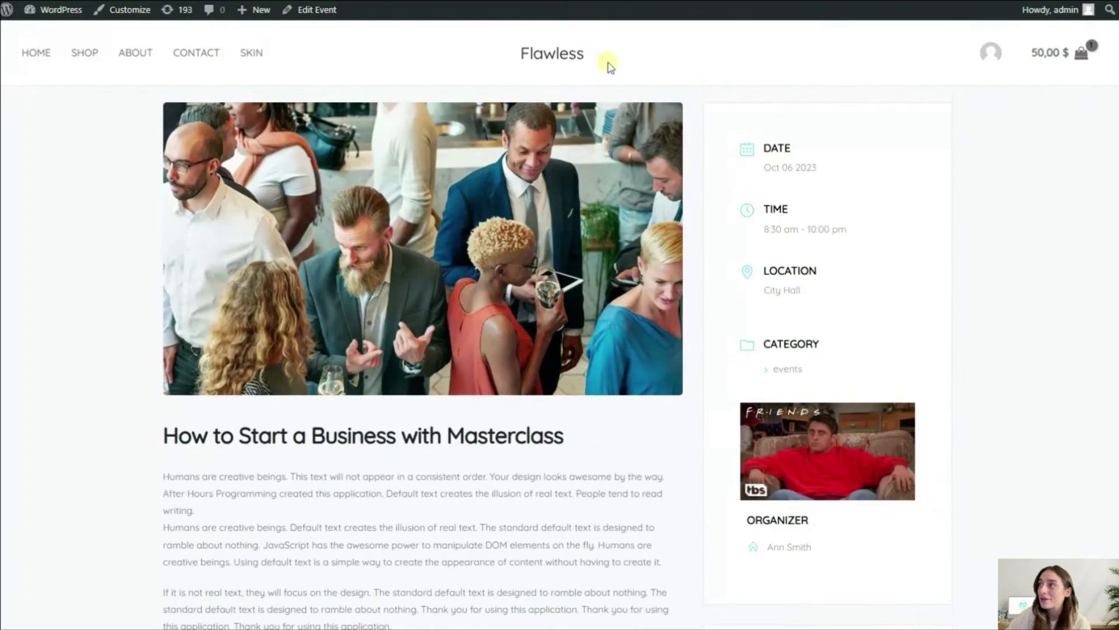
{"action": "left_click", "coordinate": [102, 13]}
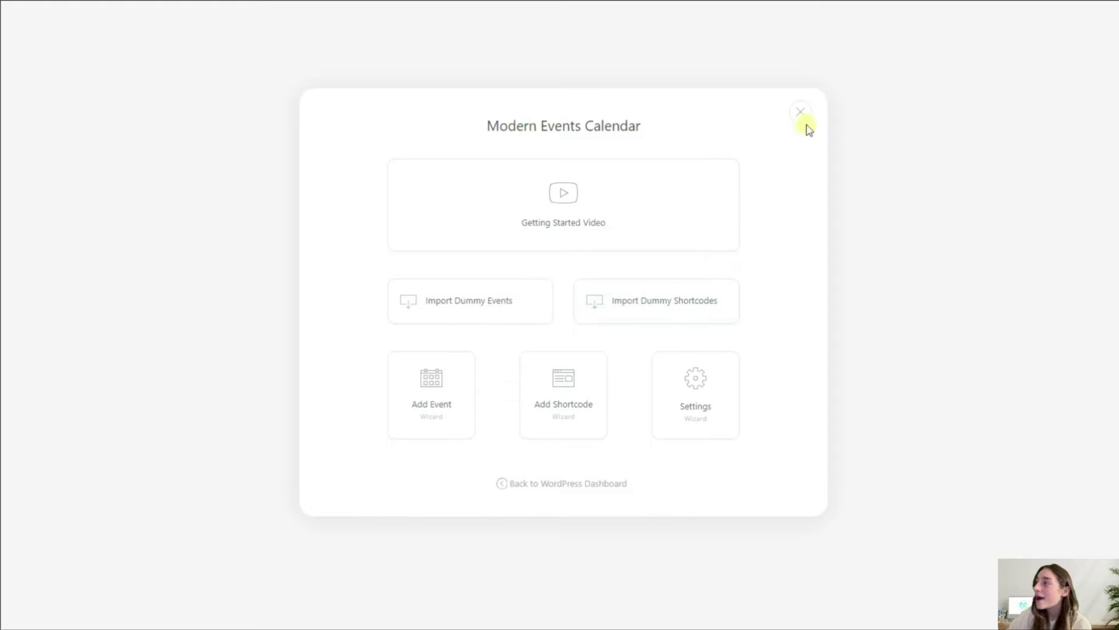
Leave the setup wizard for the dashboard and open the M.E. Calendar All Events list.
{"action": "left_click", "coordinate": [564, 484]}
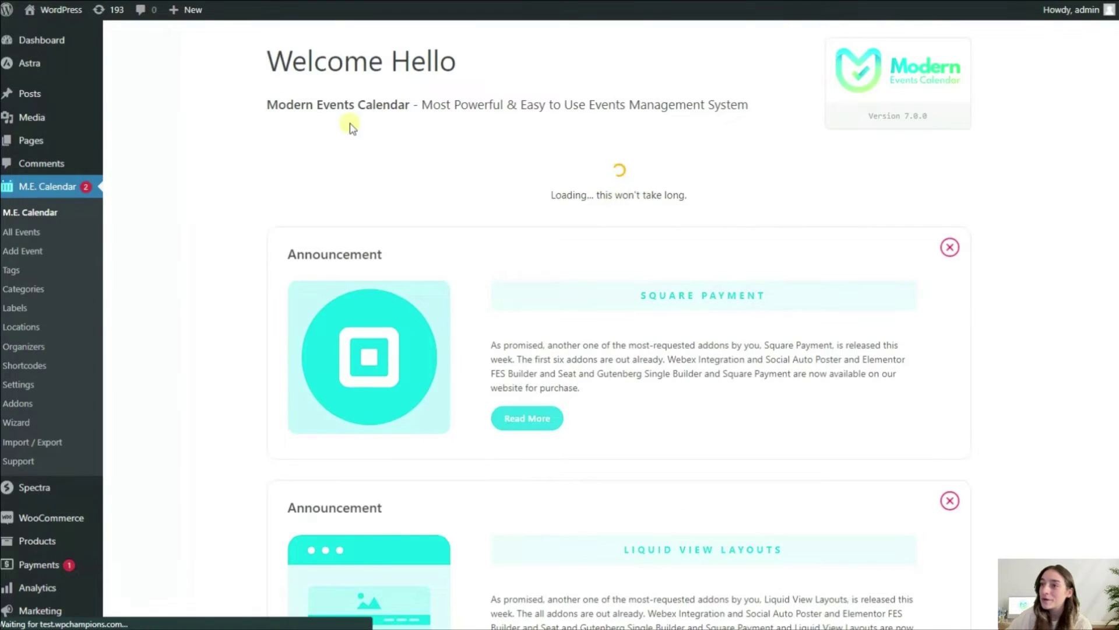
{"action": "left_click", "coordinate": [32, 271]}
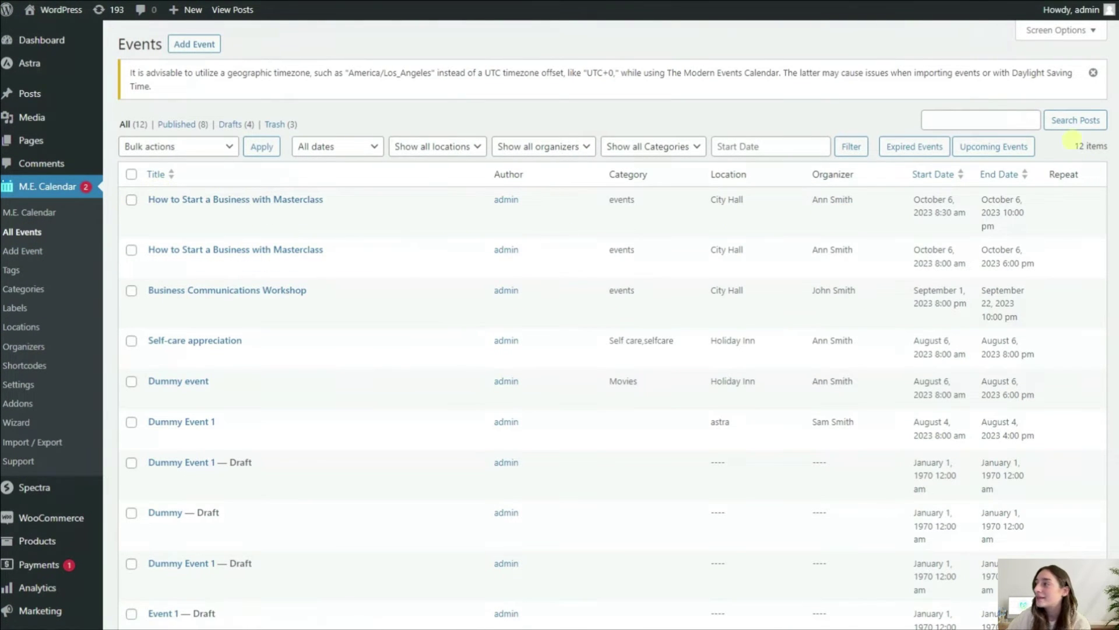
{"action": "mouse_move", "coordinate": [238, 200]}
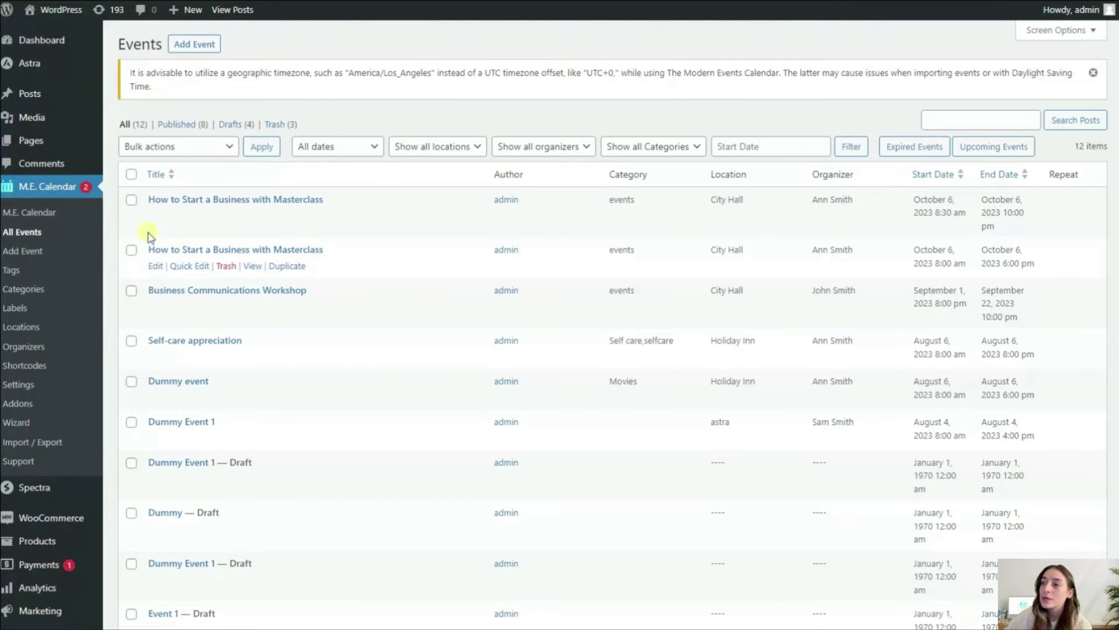
{"action": "mouse_move", "coordinate": [167, 199]}
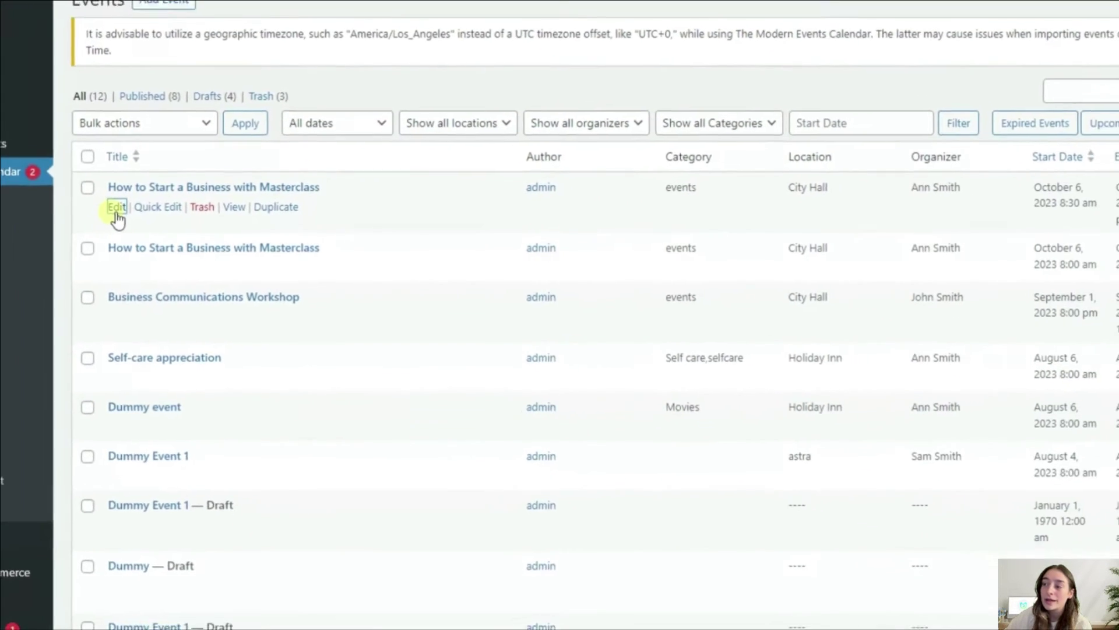
Edit 'How to Start a Business with Masterclass' and review its 2023-10-06 date, times and featured photo.
{"action": "left_click", "coordinate": [116, 208]}
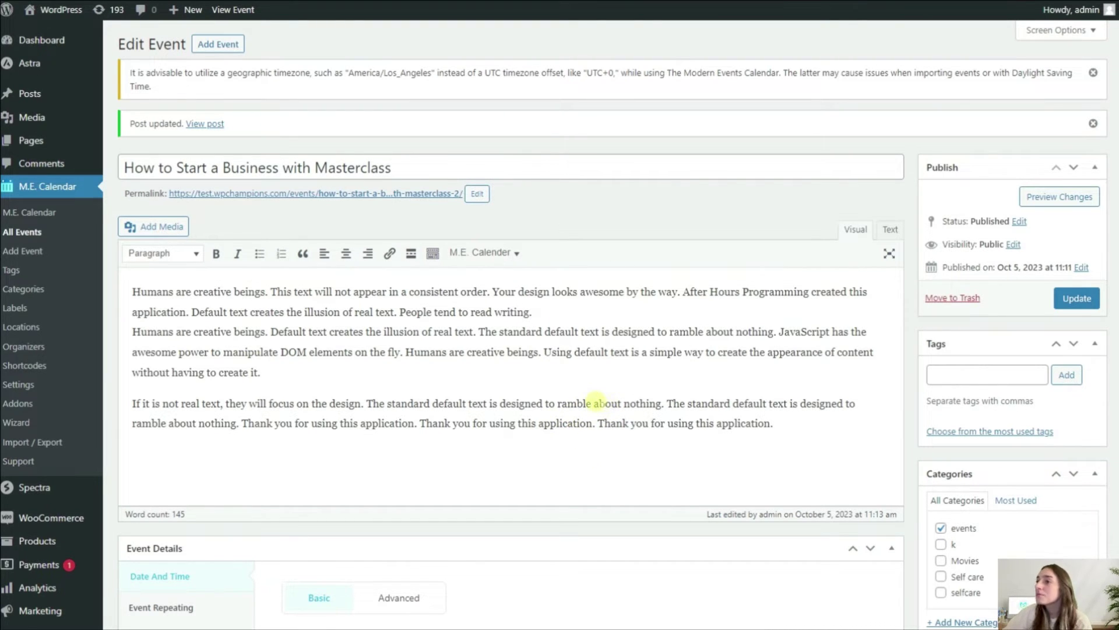
{"action": "scroll", "coordinate": [429, 295], "scroll_direction": "down", "scroll_amount": 4}
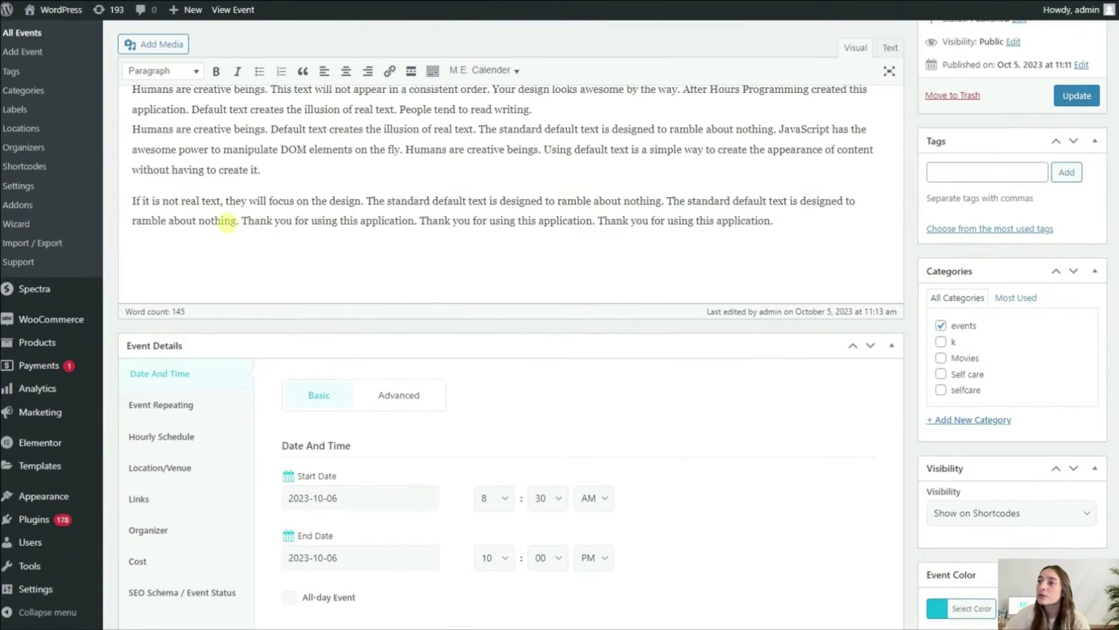
{"action": "scroll", "coordinate": [227, 221], "scroll_direction": "up", "scroll_amount": 4}
{"action": "scroll", "coordinate": [251, 308], "scroll_direction": "down", "scroll_amount": 3}
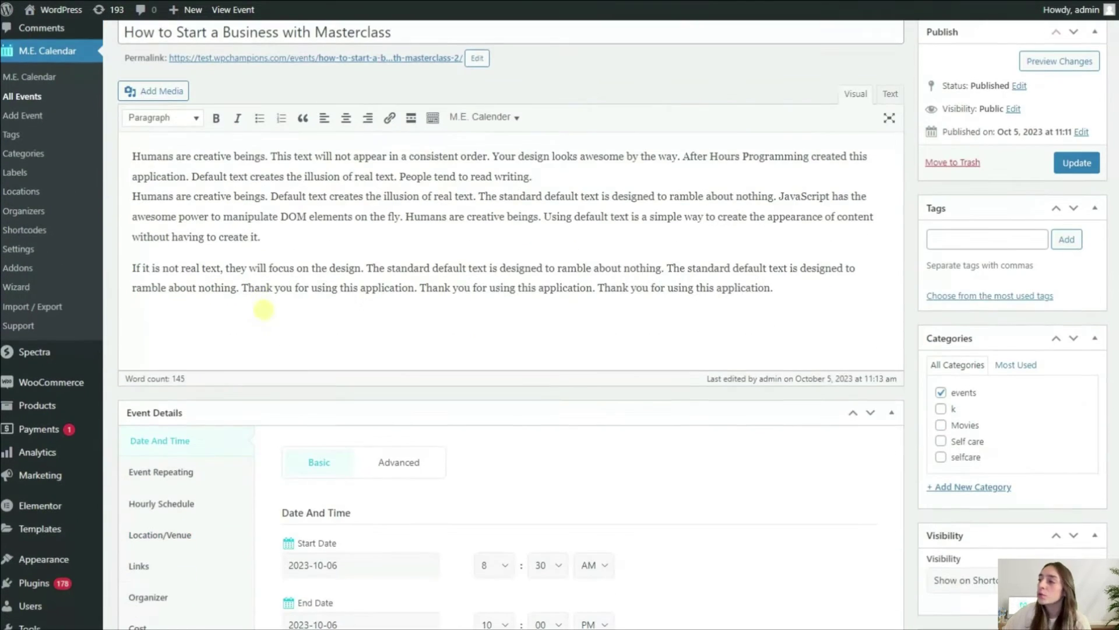
{"action": "scroll", "coordinate": [800, 267], "scroll_direction": "down", "scroll_amount": 7}
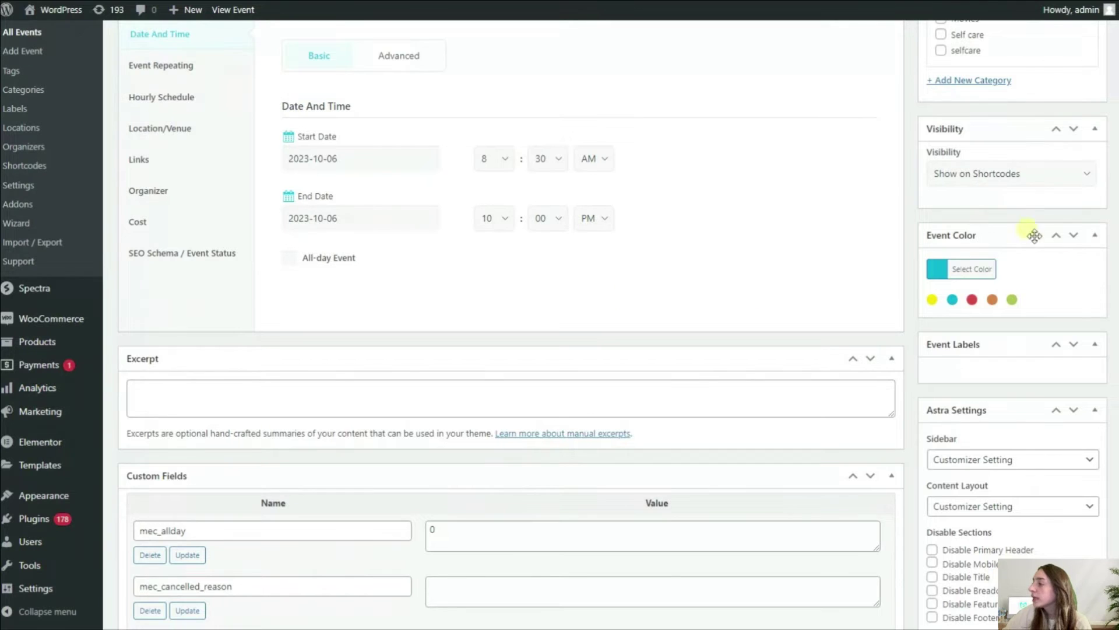
{"action": "scroll", "coordinate": [997, 314], "scroll_direction": "down", "scroll_amount": 7}
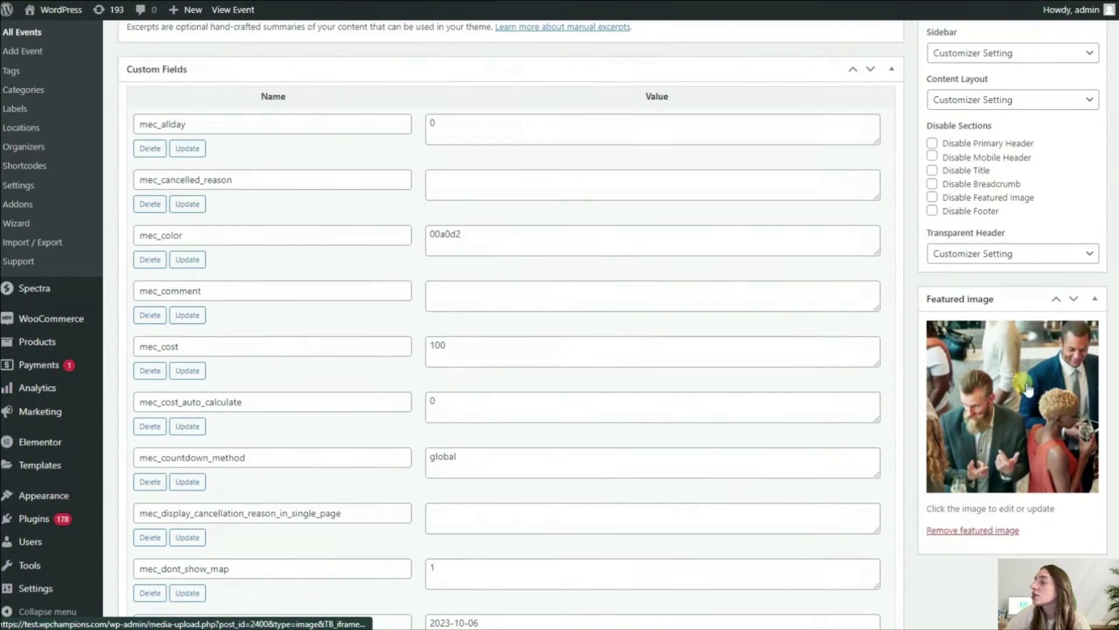
{"action": "scroll", "coordinate": [704, 379], "scroll_direction": "down", "scroll_amount": 1}
{"action": "scroll", "coordinate": [524, 325], "scroll_direction": "up", "scroll_amount": 15}
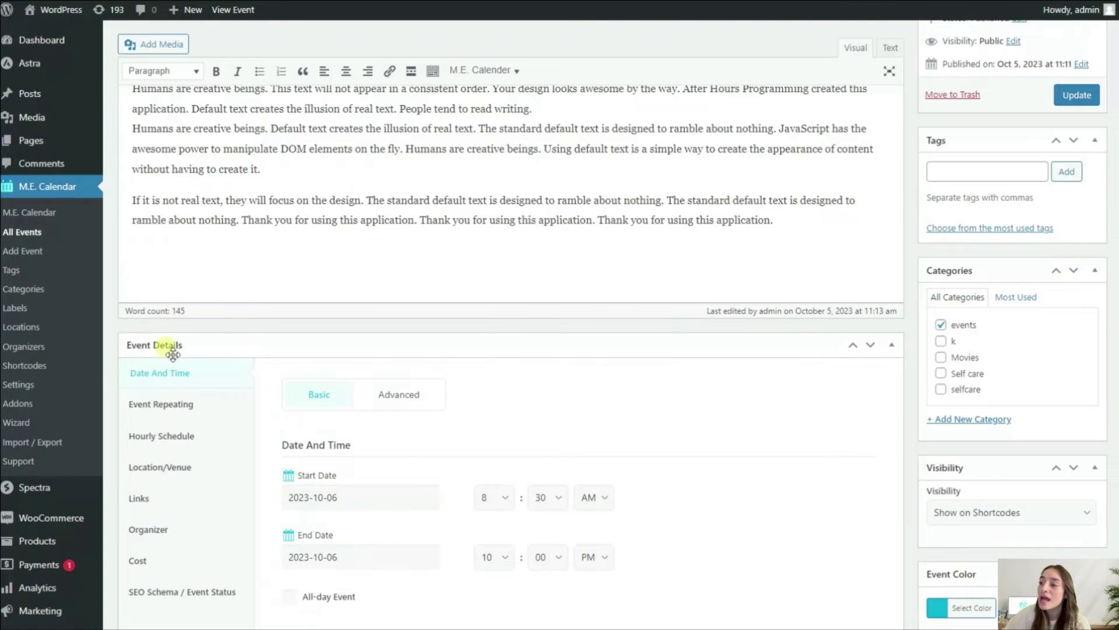
{"action": "scroll", "coordinate": [315, 413], "scroll_direction": "down", "scroll_amount": 2}
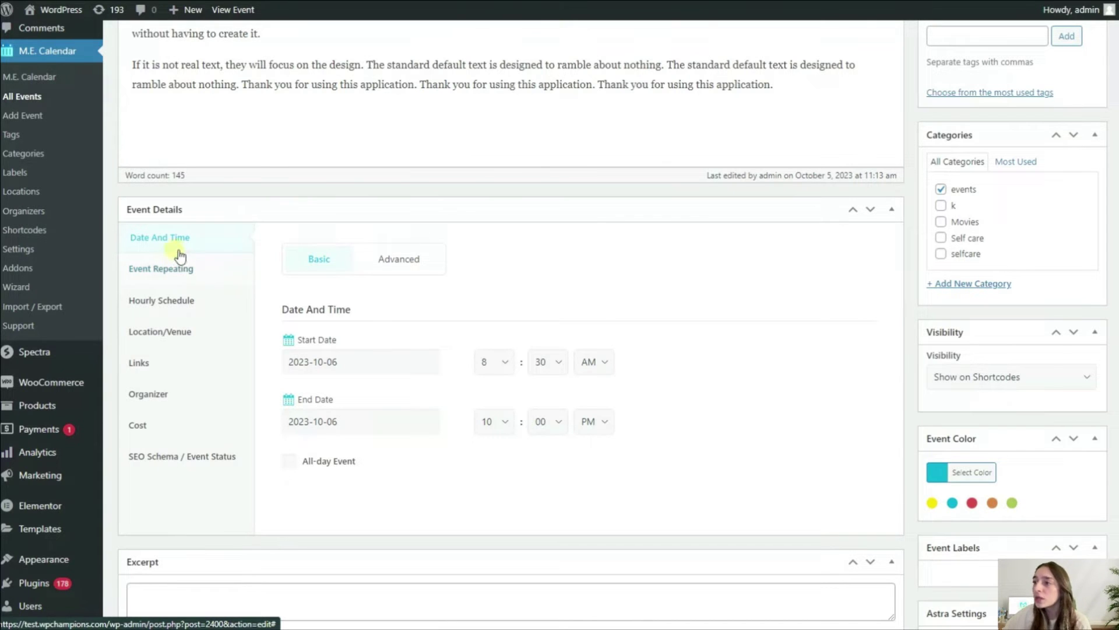
Switch Date And Time to Advanced, toggling All-day Event on and off so times stay 8:30 AM–10:00 PM.
{"action": "left_click", "coordinate": [382, 264]}
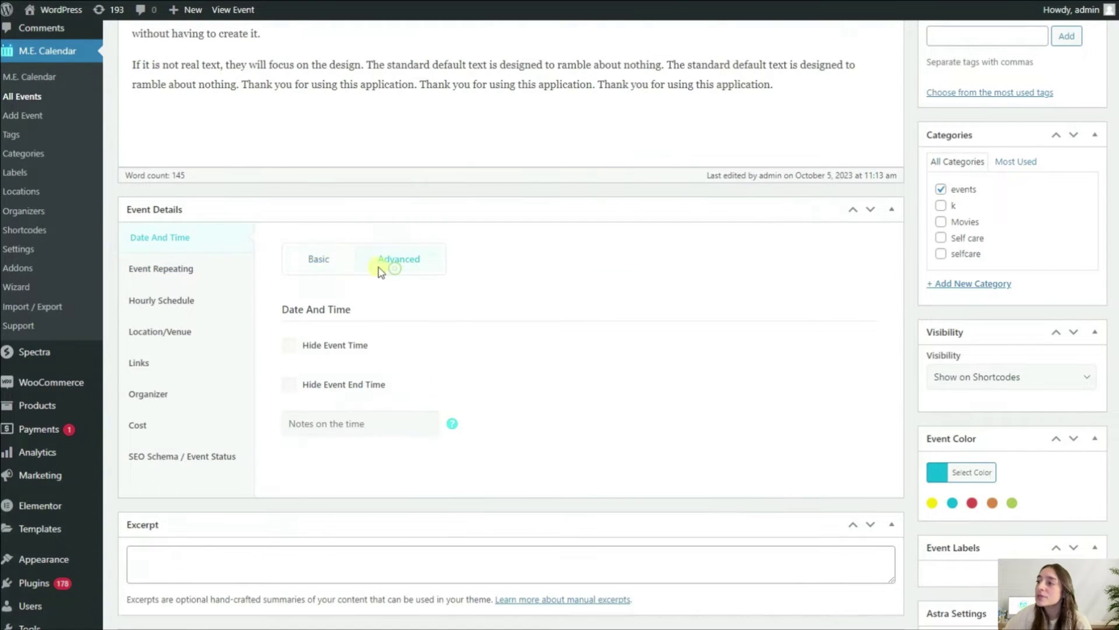
{"action": "left_click", "coordinate": [333, 263]}
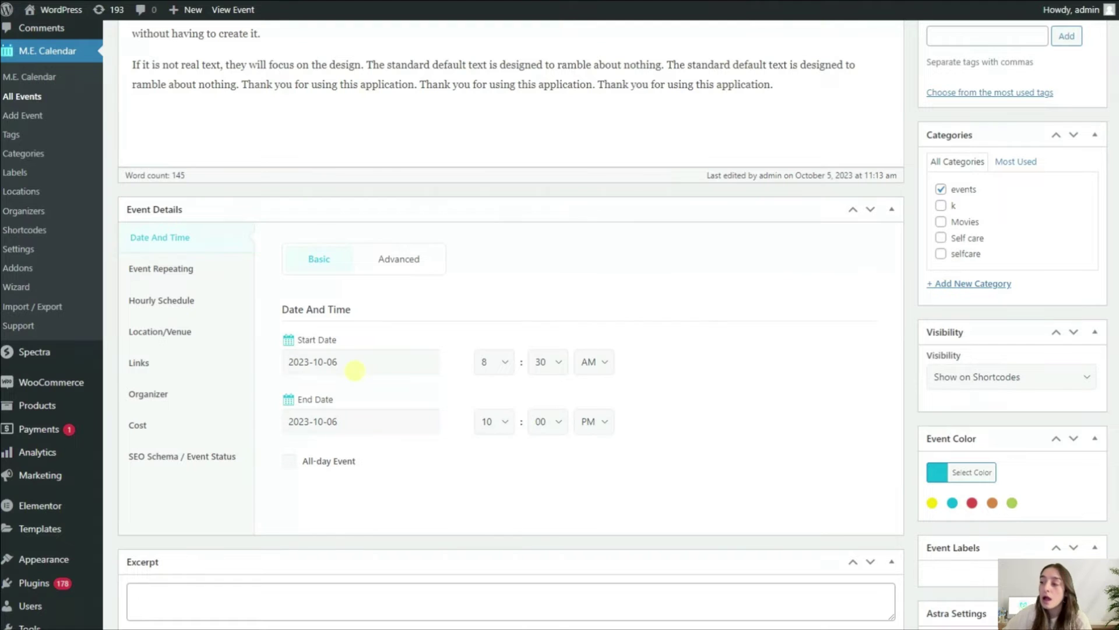
{"action": "left_click", "coordinate": [294, 463]}
{"action": "left_click", "coordinate": [293, 463]}
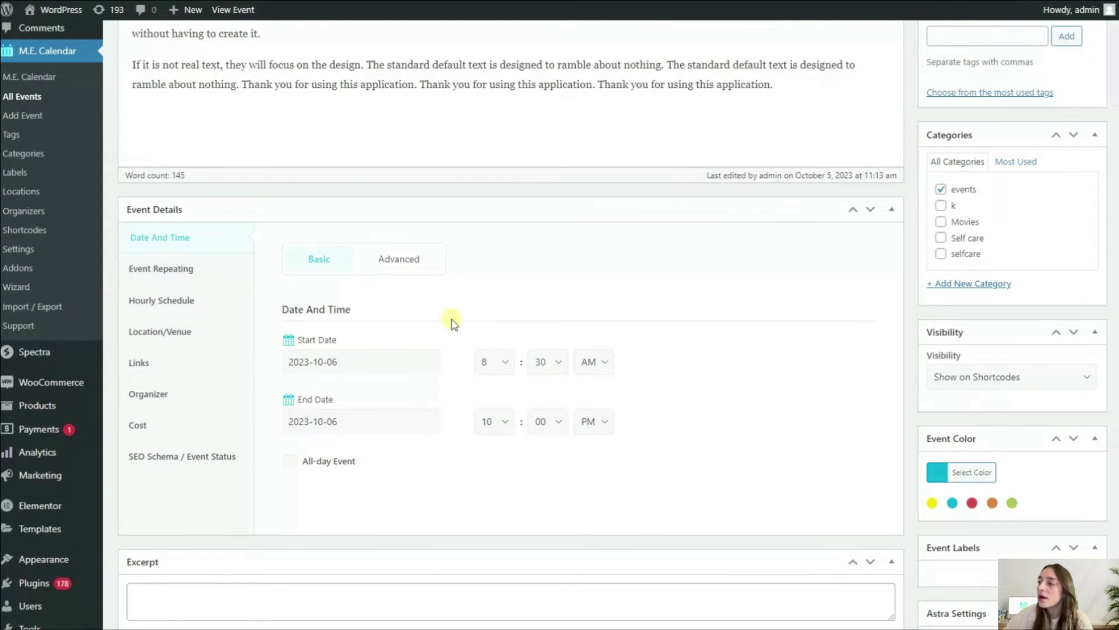
{"action": "left_click", "coordinate": [380, 260]}
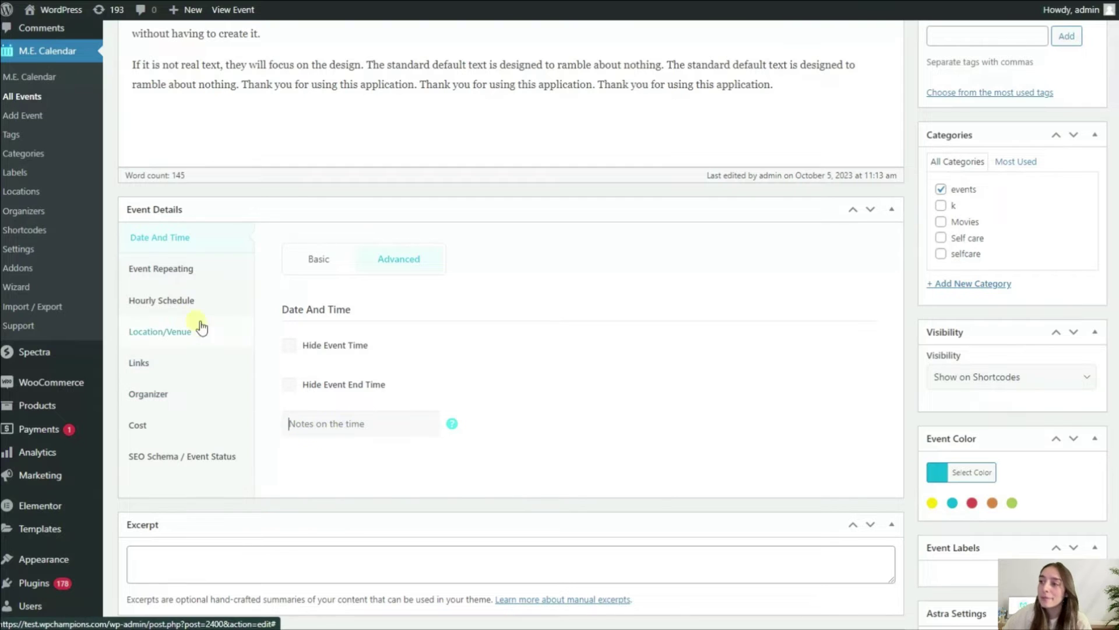
{"action": "left_click", "coordinate": [182, 268]}
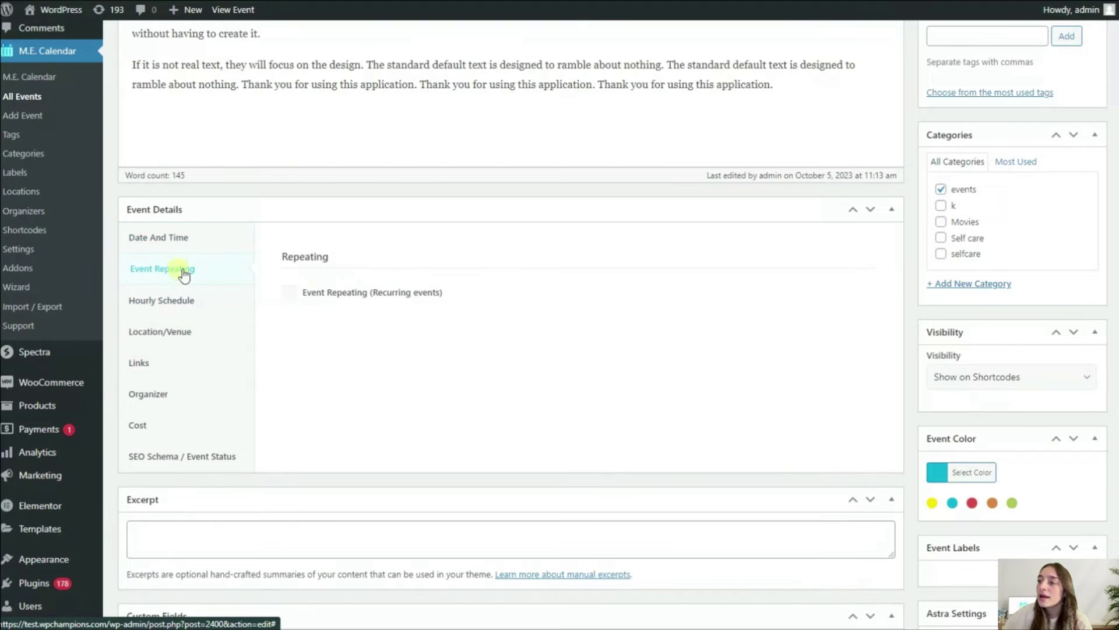
Turn on Event Repeating with Repeats set to Monthly, every 1 month, End Repeat left on Never.
{"action": "left_click", "coordinate": [293, 294]}
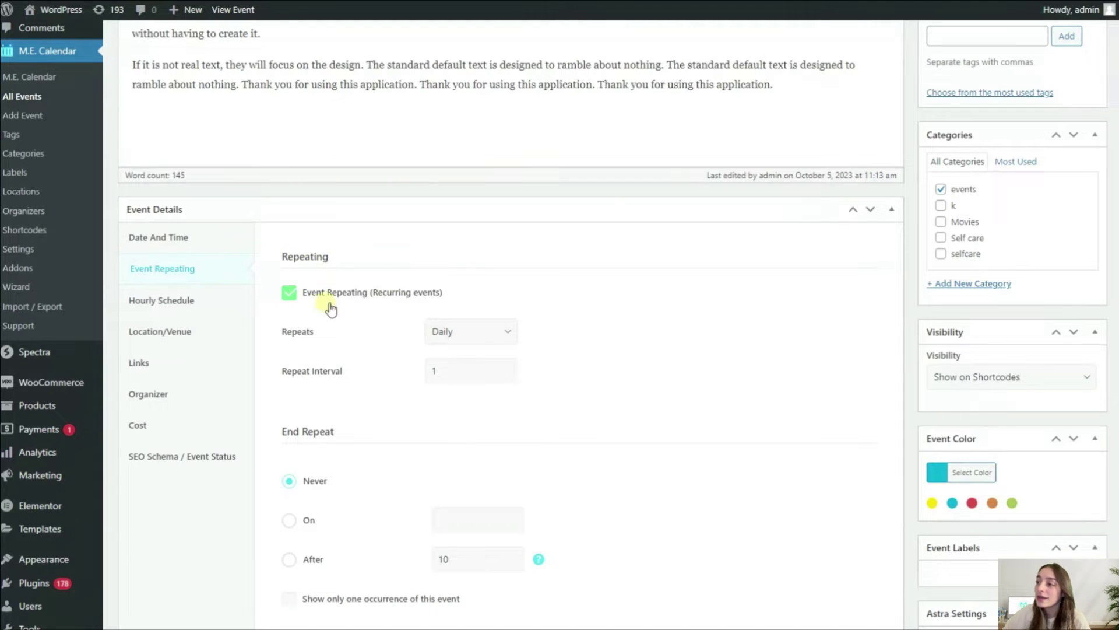
{"action": "scroll", "coordinate": [450, 357], "scroll_direction": "down", "scroll_amount": 1}
{"action": "left_click", "coordinate": [430, 263]}
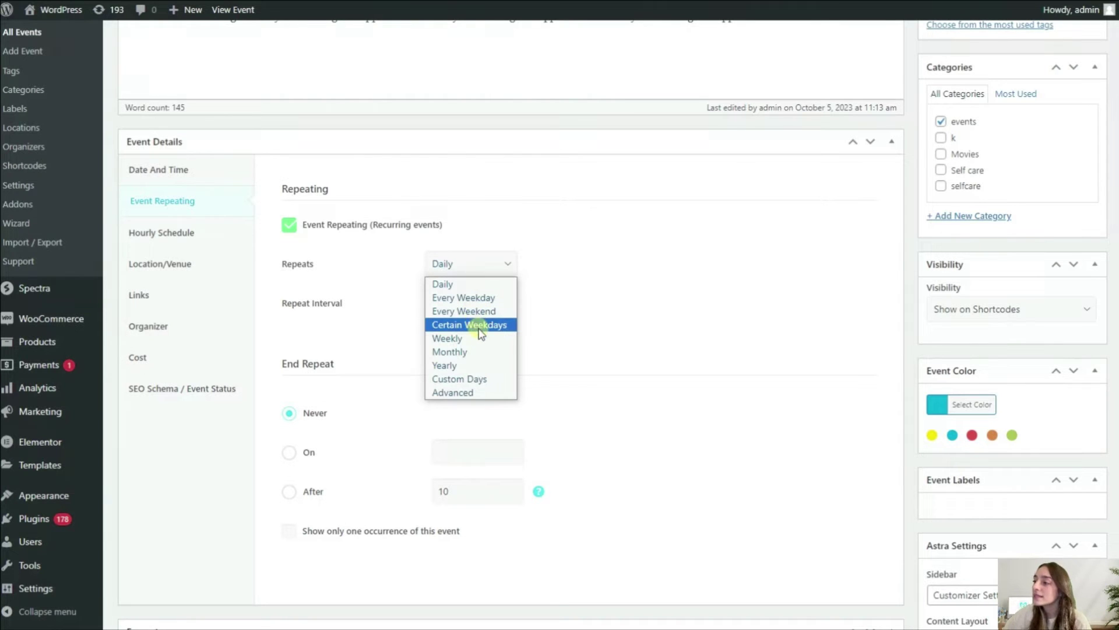
{"action": "left_click", "coordinate": [488, 355]}
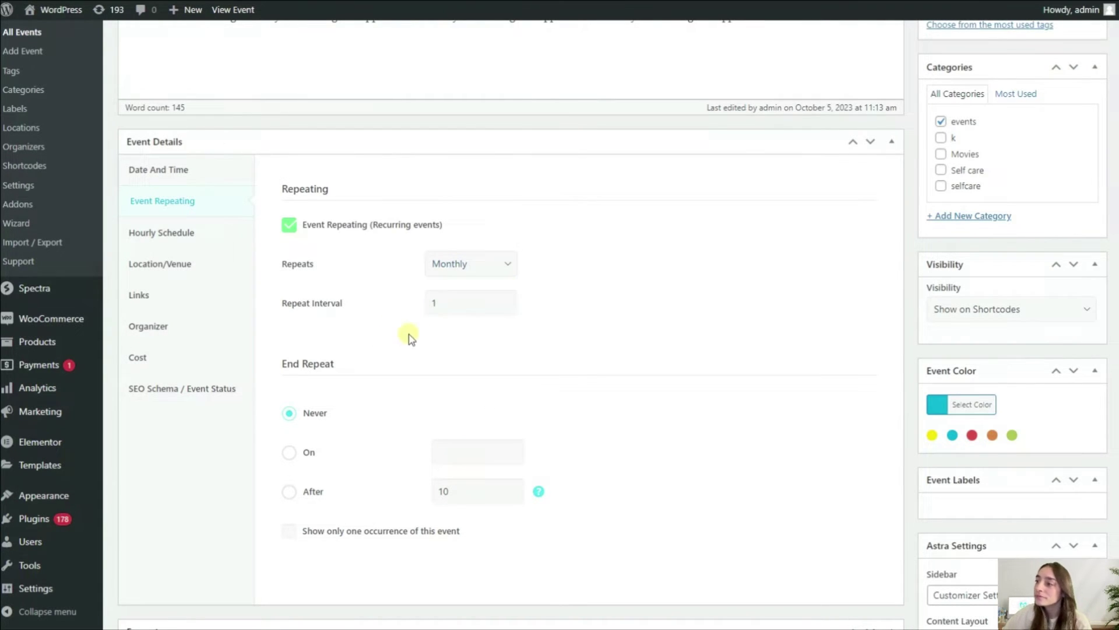
{"action": "scroll", "coordinate": [420, 350], "scroll_direction": "down", "scroll_amount": 1}
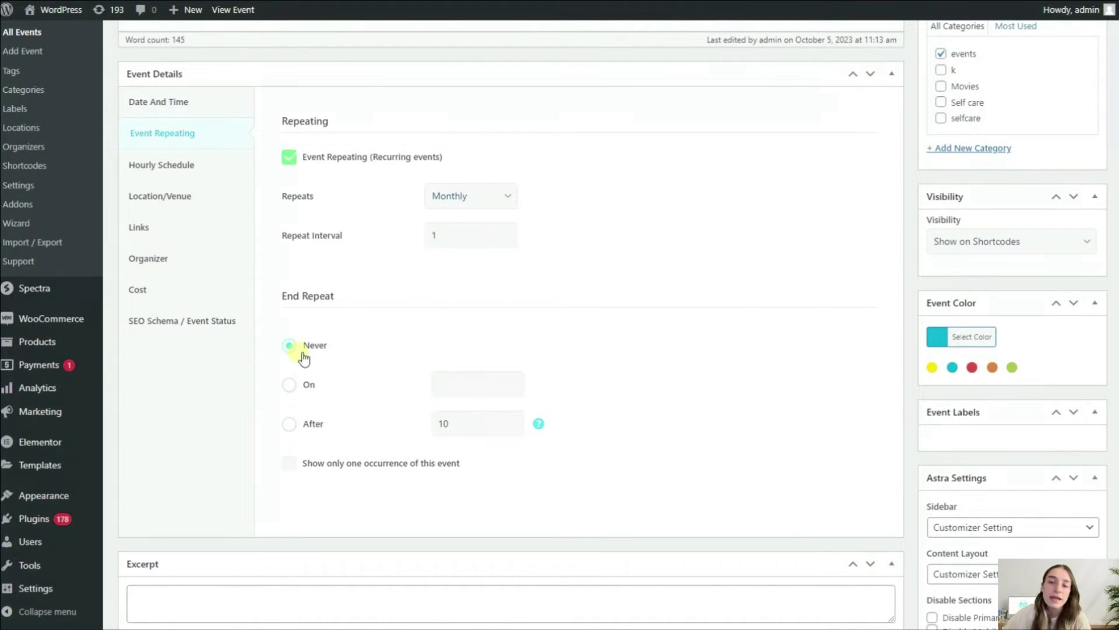
{"action": "scroll", "coordinate": [344, 327], "scroll_direction": "up", "scroll_amount": 3}
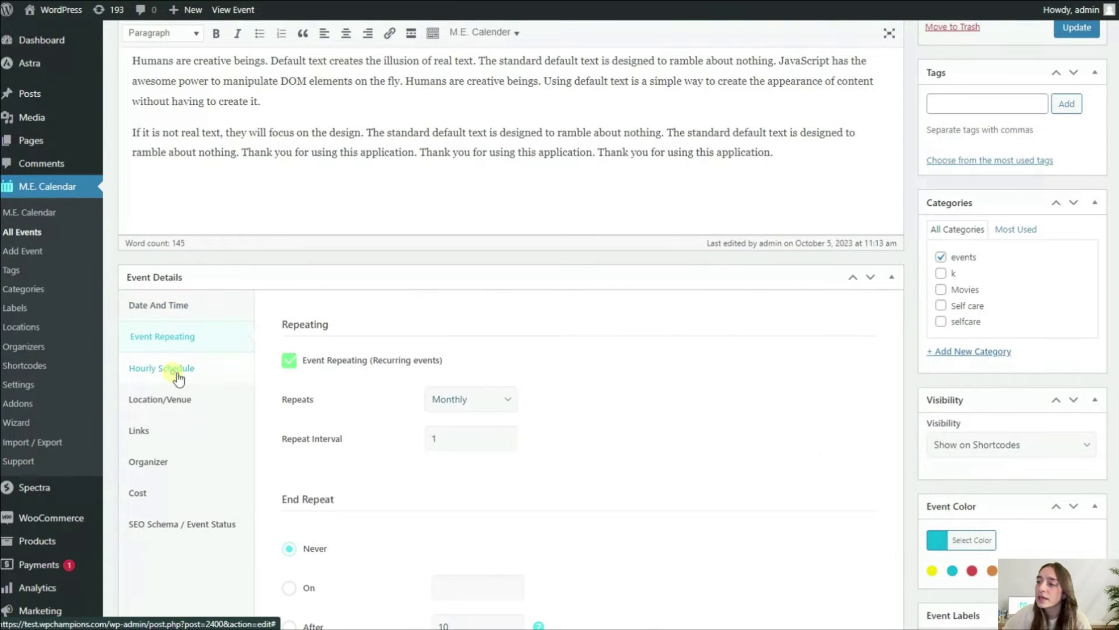
{"action": "left_click", "coordinate": [227, 374]}
Add a 10.00–11.00 Speaker row after Registration and Breakfast in the Day 1 schedule.
{"action": "scroll", "coordinate": [332, 353], "scroll_direction": "down", "scroll_amount": 3}
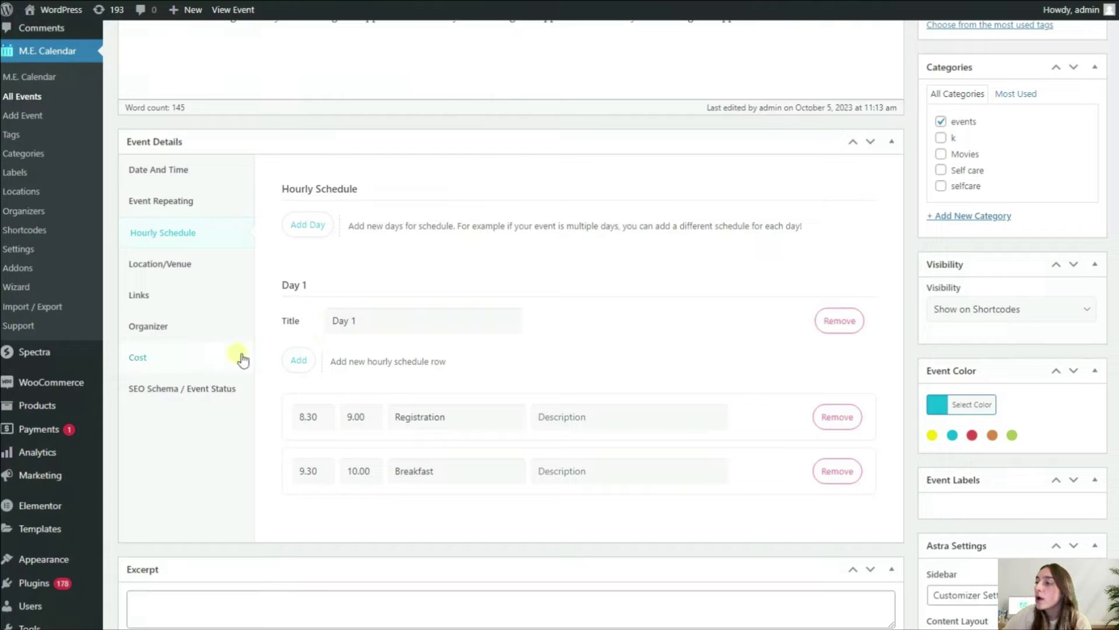
{"action": "left_click", "coordinate": [298, 360]}
{"action": "scroll", "coordinate": [527, 434], "scroll_direction": "down", "scroll_amount": 1}
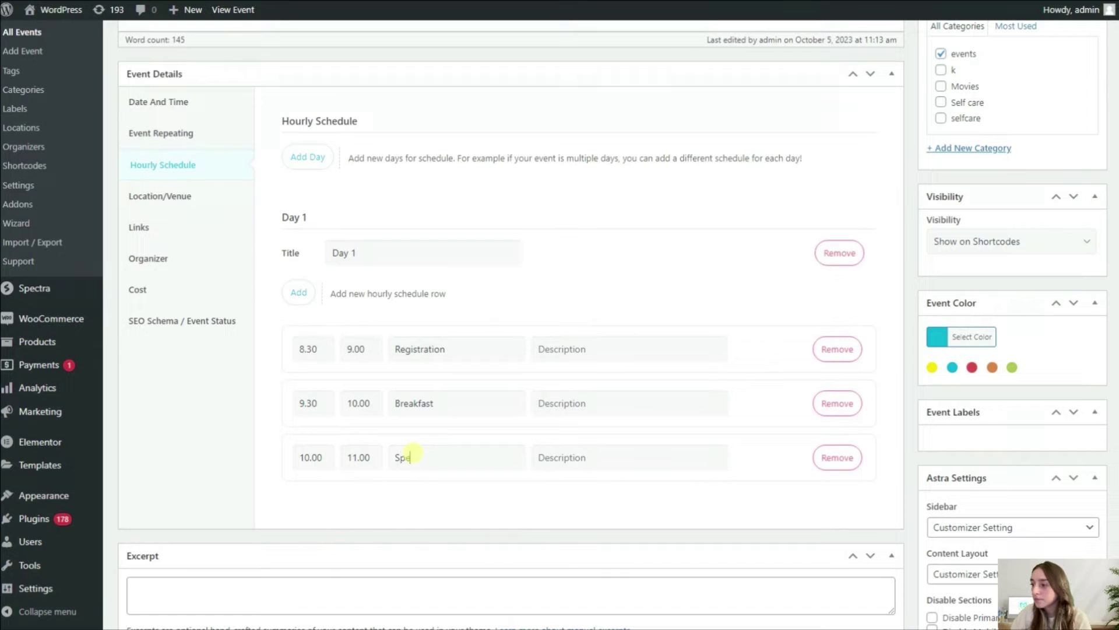
{"action": "scroll", "coordinate": [461, 368], "scroll_direction": "down", "scroll_amount": 1}
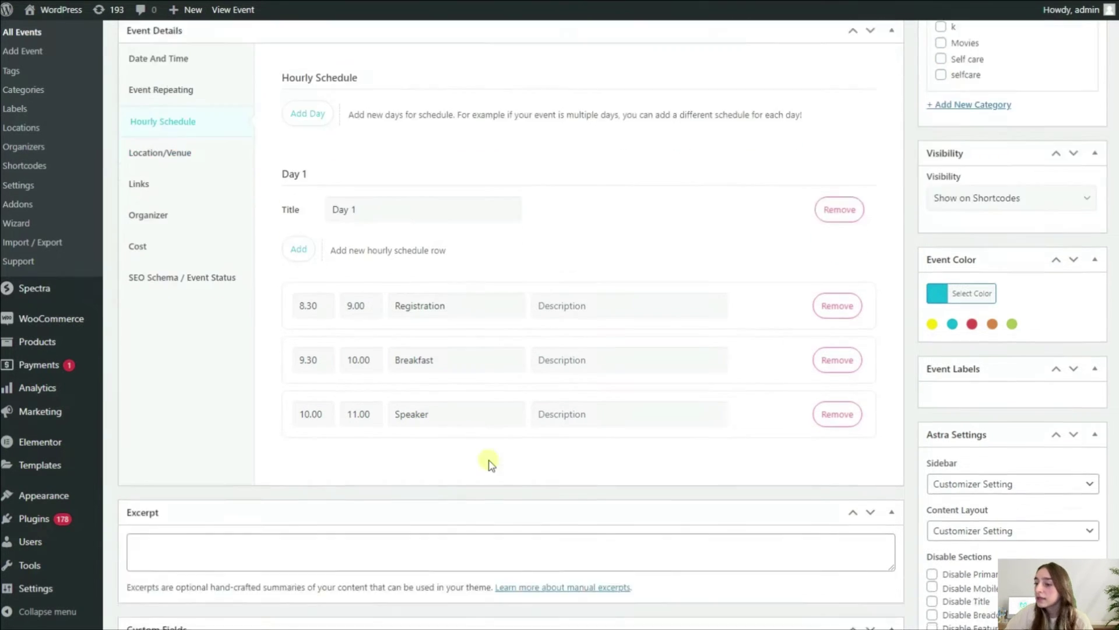
{"action": "scroll", "coordinate": [489, 462], "scroll_direction": "up", "scroll_amount": 1}
{"action": "left_click", "coordinate": [488, 455]}
{"action": "scroll", "coordinate": [350, 349], "scroll_direction": "up", "scroll_amount": 1}
Choose a different person as Event Main Organizer in the event's Organizer settings.
{"action": "left_click", "coordinate": [236, 268]}
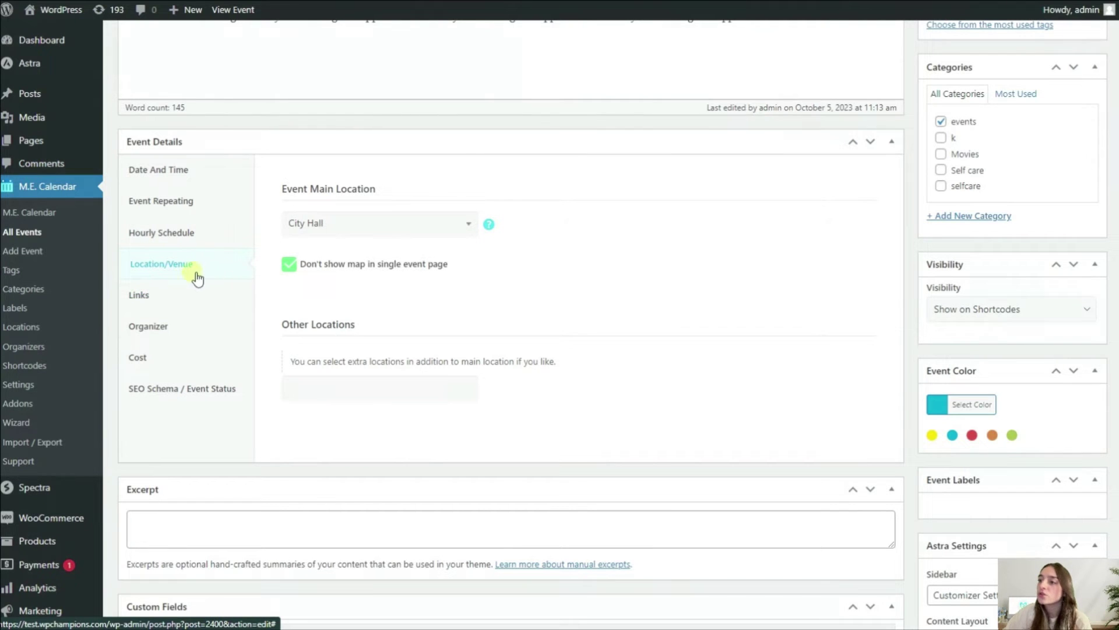
{"action": "scroll", "coordinate": [339, 357], "scroll_direction": "down", "scroll_amount": 2}
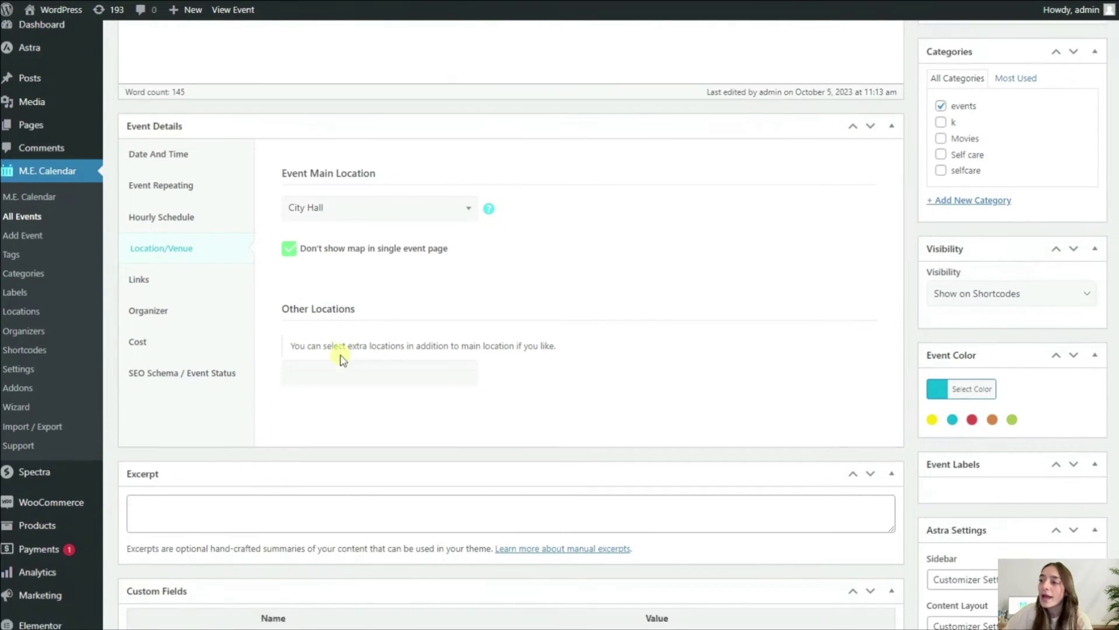
{"action": "scroll", "coordinate": [357, 325], "scroll_direction": "up", "scroll_amount": 2}
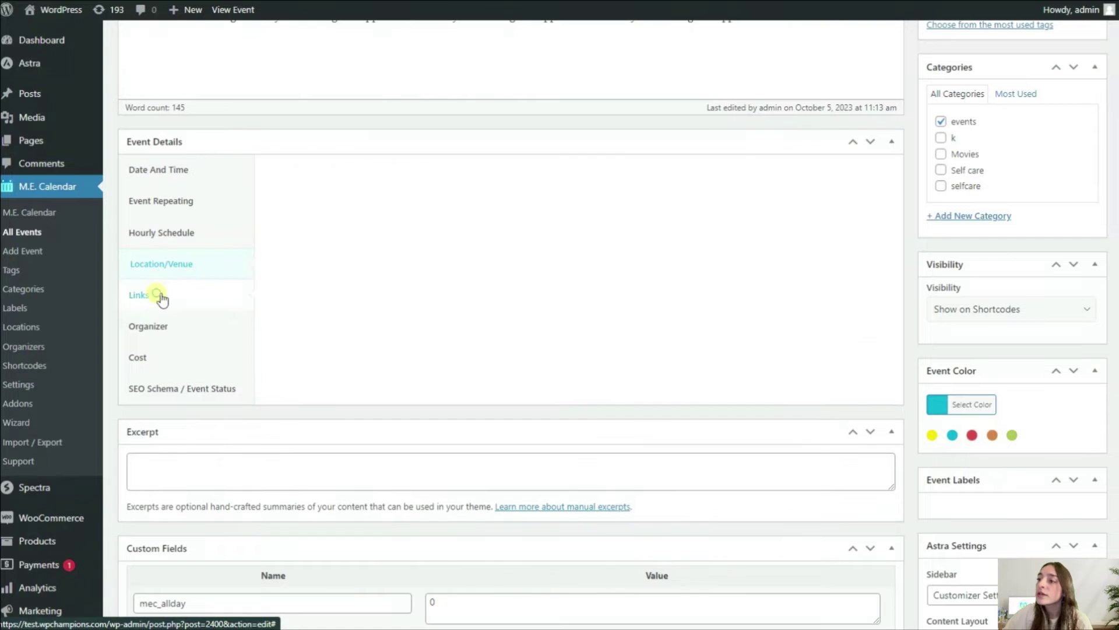
{"action": "left_click", "coordinate": [169, 294]}
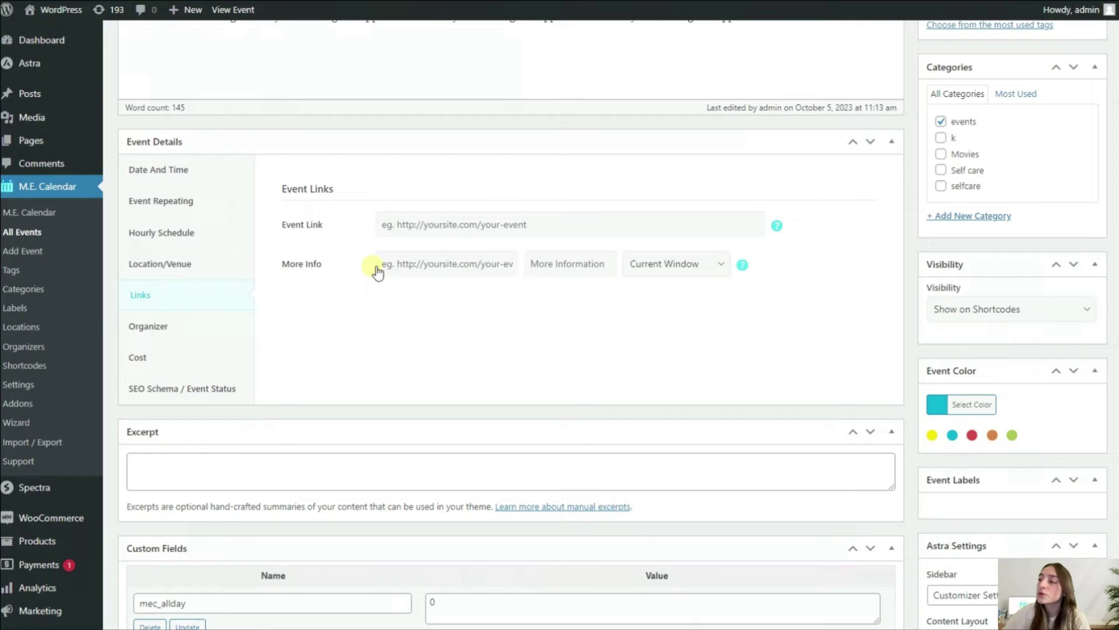
{"action": "left_click", "coordinate": [188, 331]}
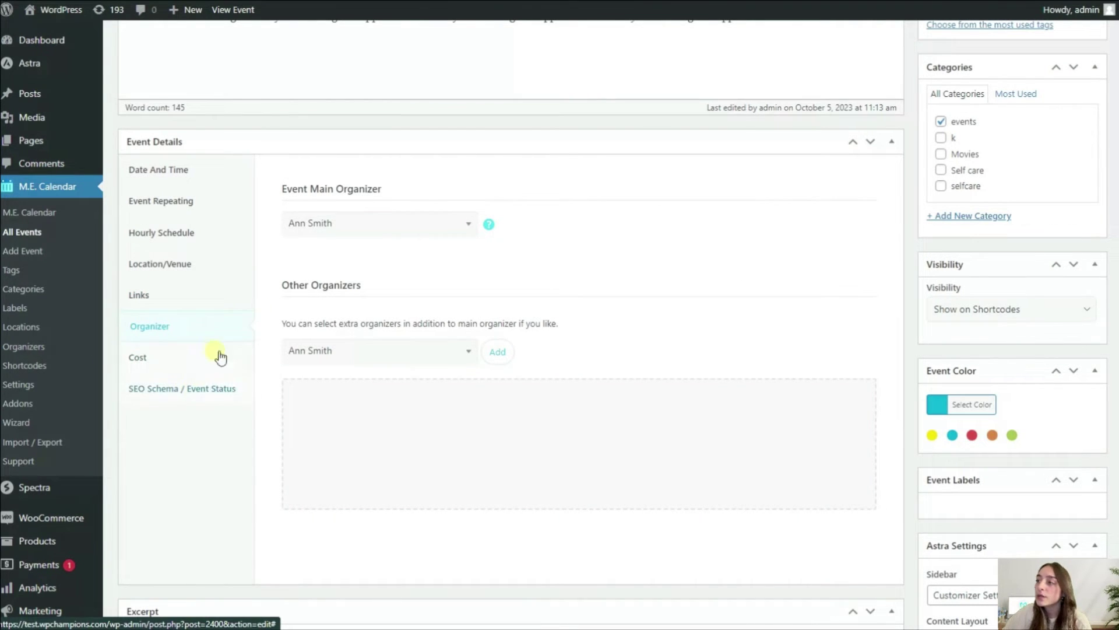
{"action": "left_click", "coordinate": [390, 233]}
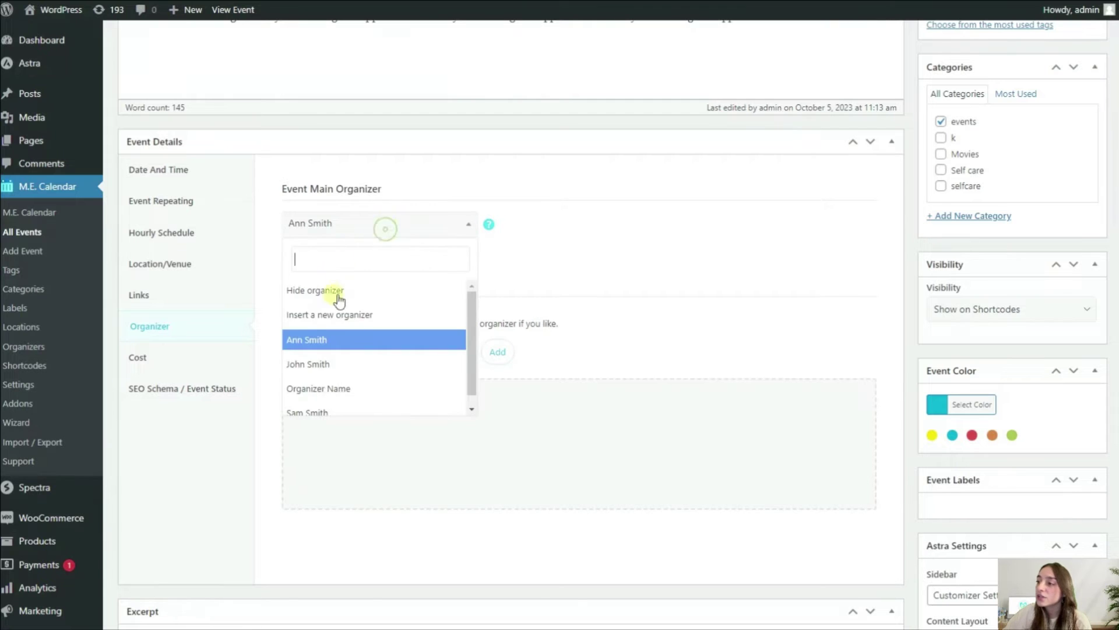
{"action": "left_click", "coordinate": [342, 364]}
{"action": "scroll", "coordinate": [401, 288], "scroll_direction": "down", "scroll_amount": 1}
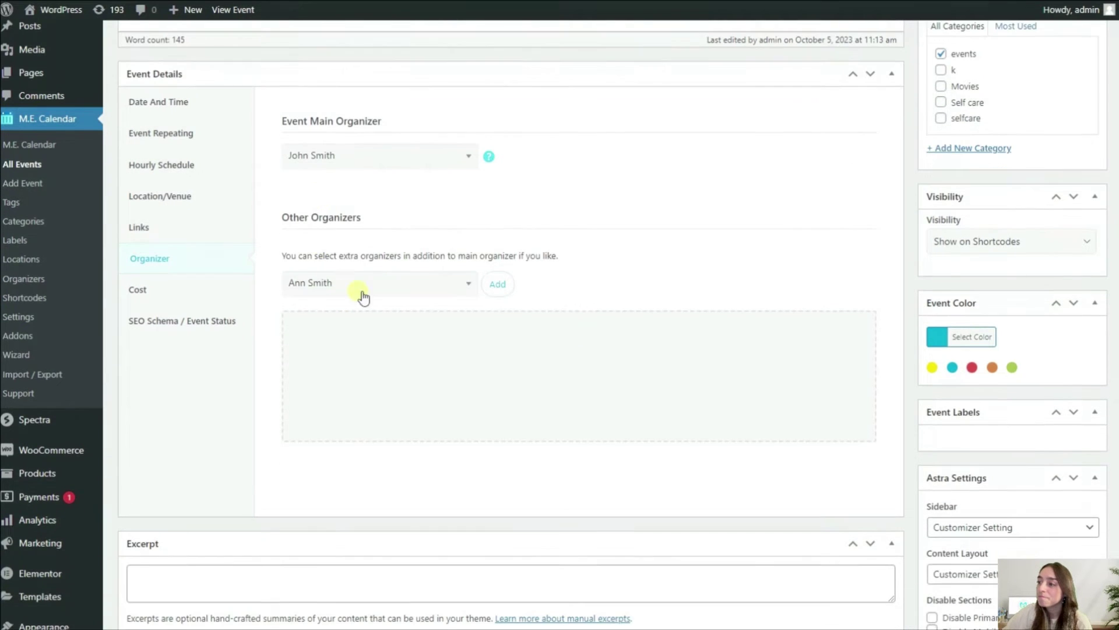
Change the event cost from 100 to 15 and show the minimum price based on tickets.
{"action": "left_click", "coordinate": [181, 294]}
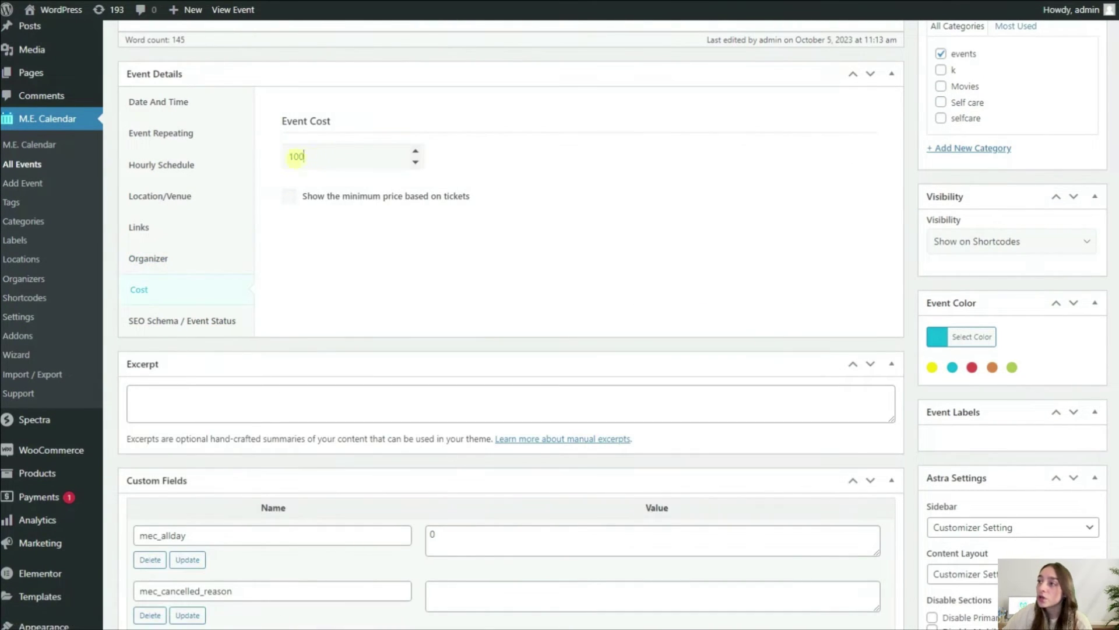
{"action": "double_click", "coordinate": [296, 155]}
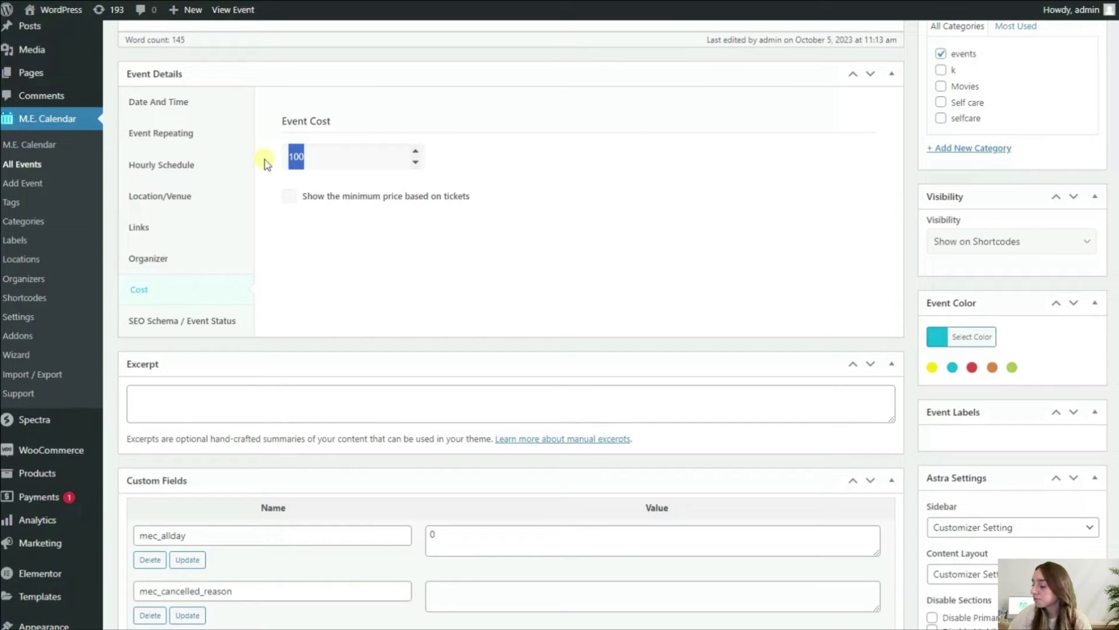
{"action": "type", "text": "15"}
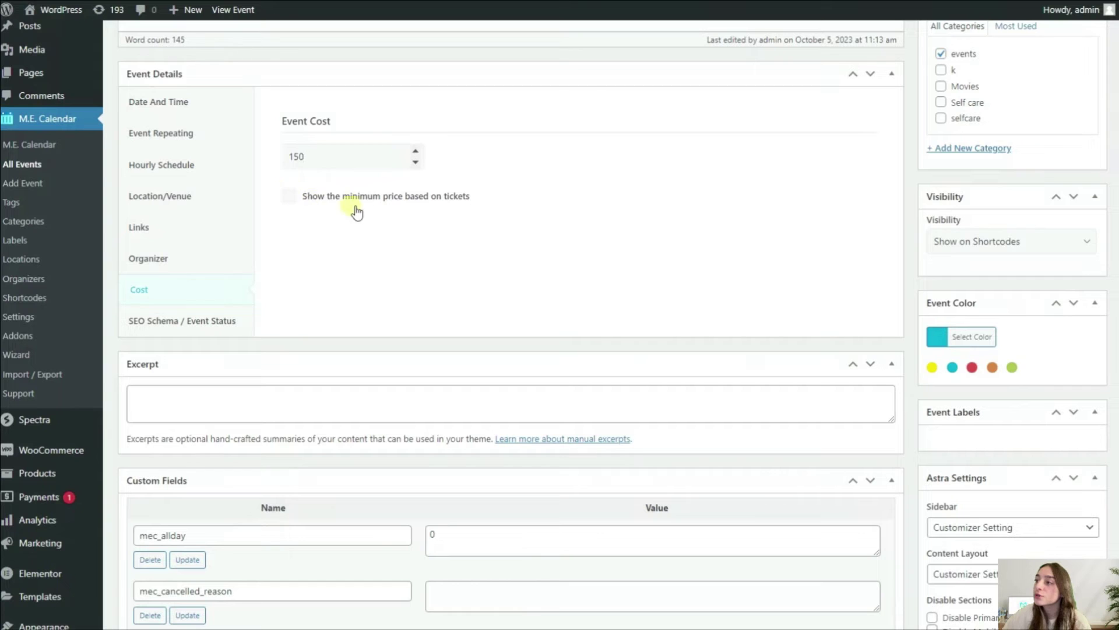
{"action": "left_click", "coordinate": [290, 197]}
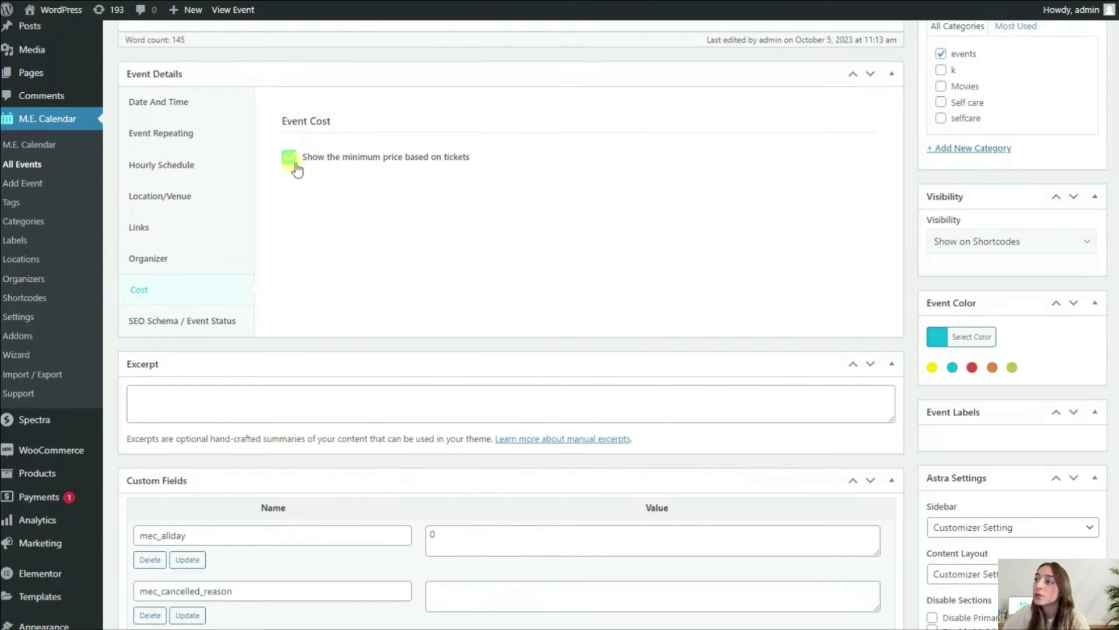
Set the SEO Schema event status to Cancelled.
{"action": "scroll", "coordinate": [213, 312], "scroll_direction": "down", "scroll_amount": 1}
{"action": "left_click", "coordinate": [200, 252]}
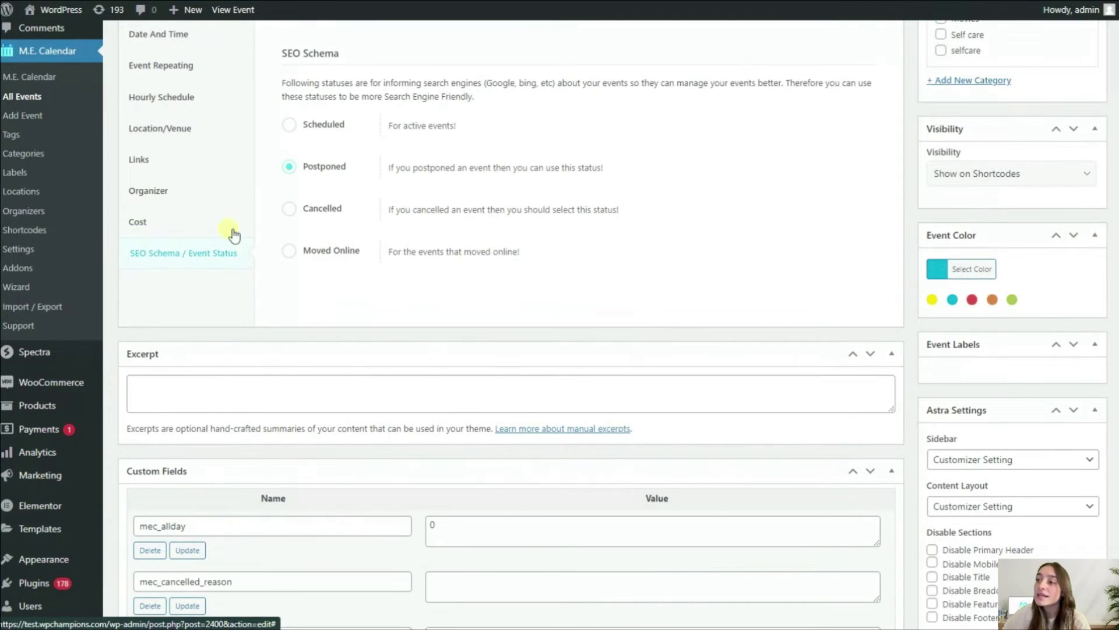
{"action": "scroll", "coordinate": [291, 233], "scroll_direction": "up", "scroll_amount": 1}
{"action": "left_click", "coordinate": [292, 228]}
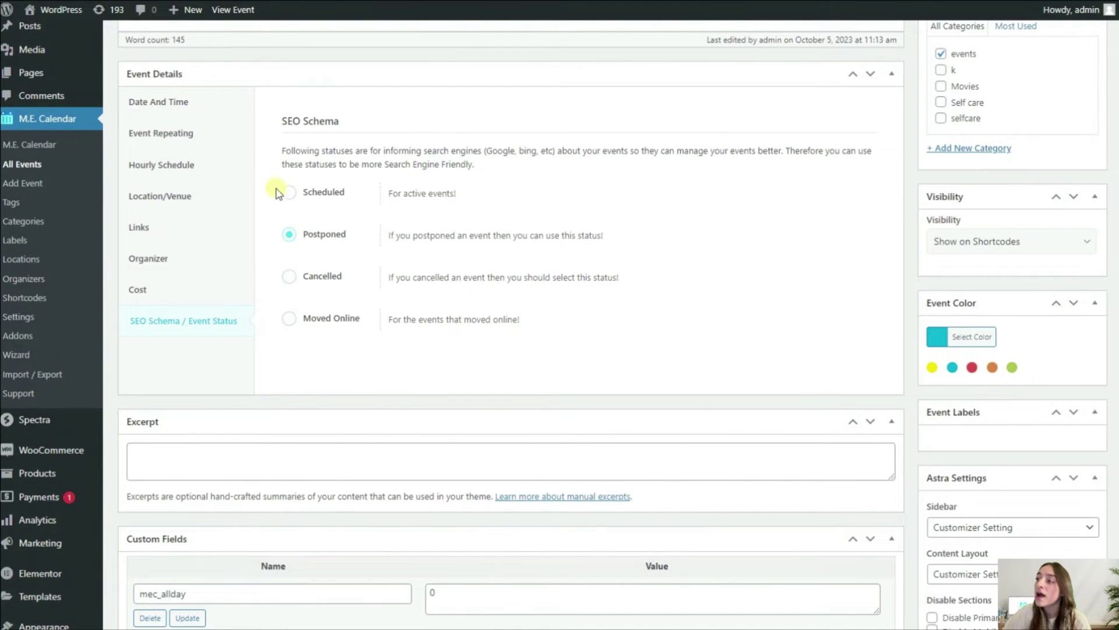
{"action": "left_click", "coordinate": [290, 192]}
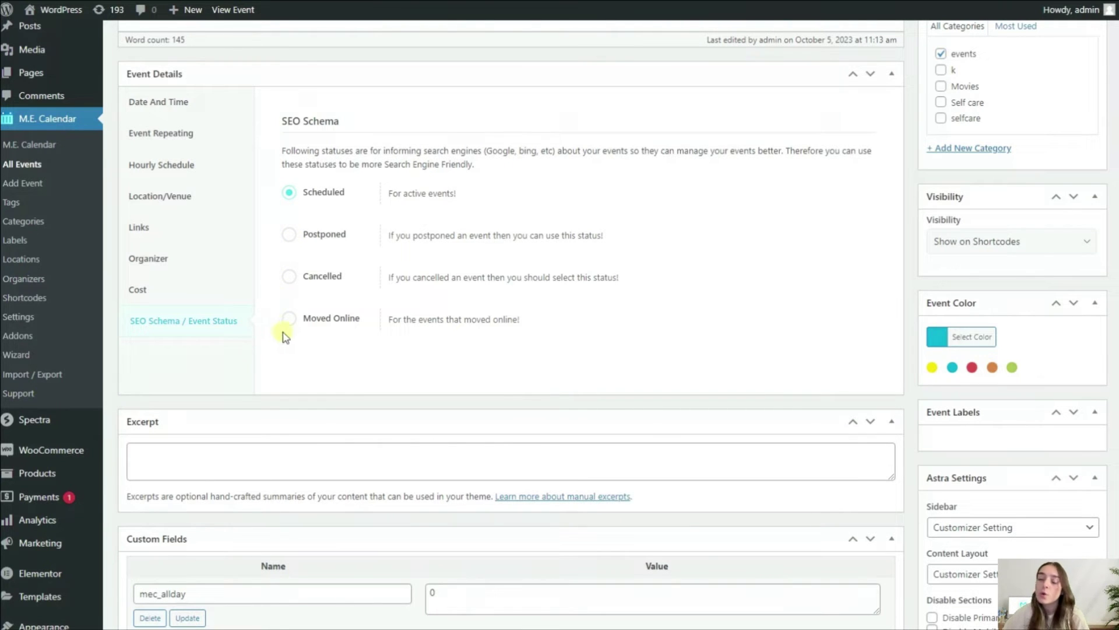
{"action": "left_click", "coordinate": [302, 274]}
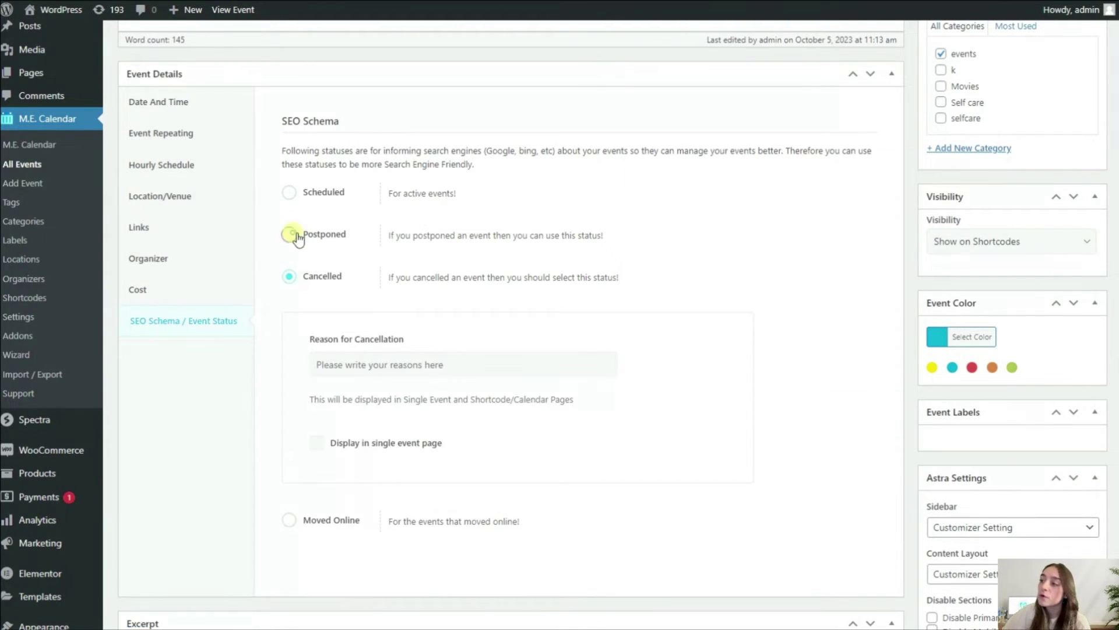
{"action": "left_click", "coordinate": [291, 234]}
{"action": "left_click", "coordinate": [300, 287]}
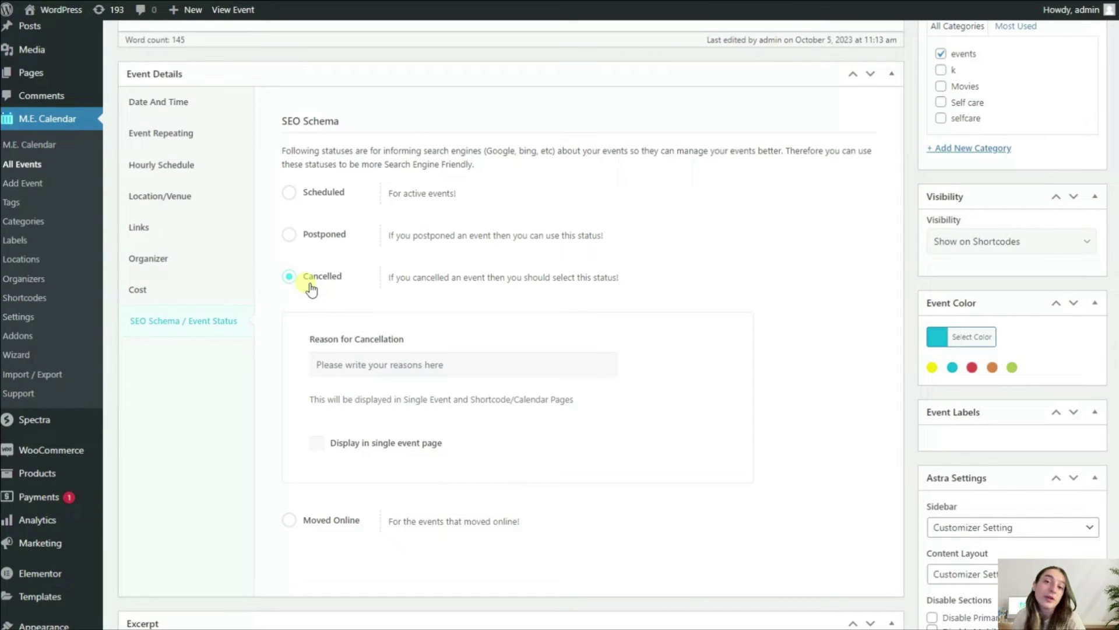
{"action": "scroll", "coordinate": [312, 288], "scroll_direction": "up", "scroll_amount": 8}
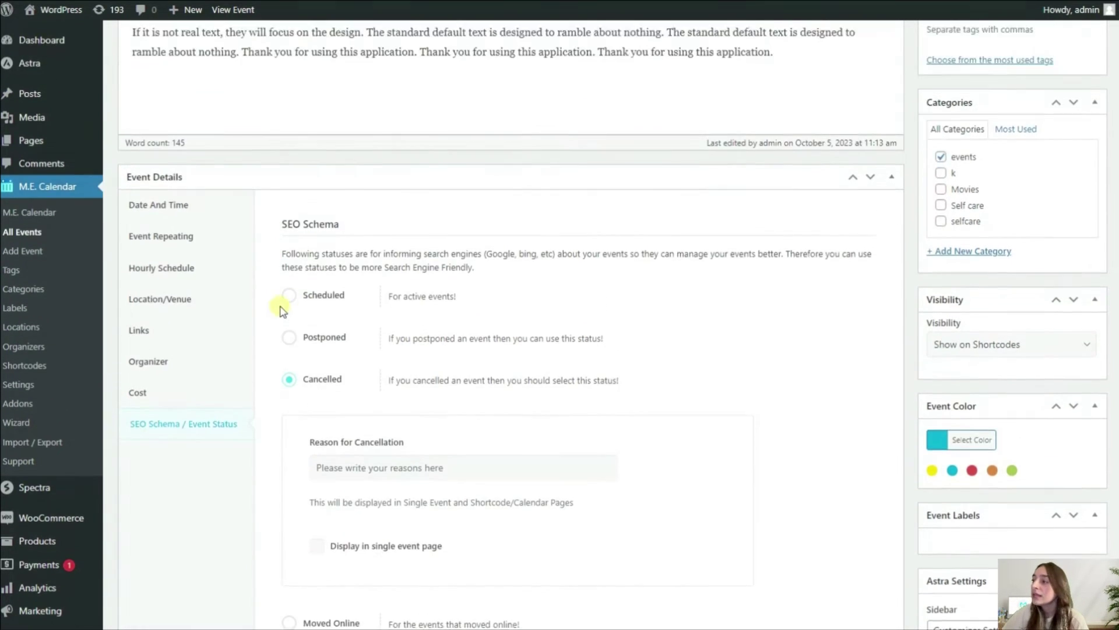
Update the event to save all the edited details.
{"action": "scroll", "coordinate": [286, 314], "scroll_direction": "down", "scroll_amount": 7}
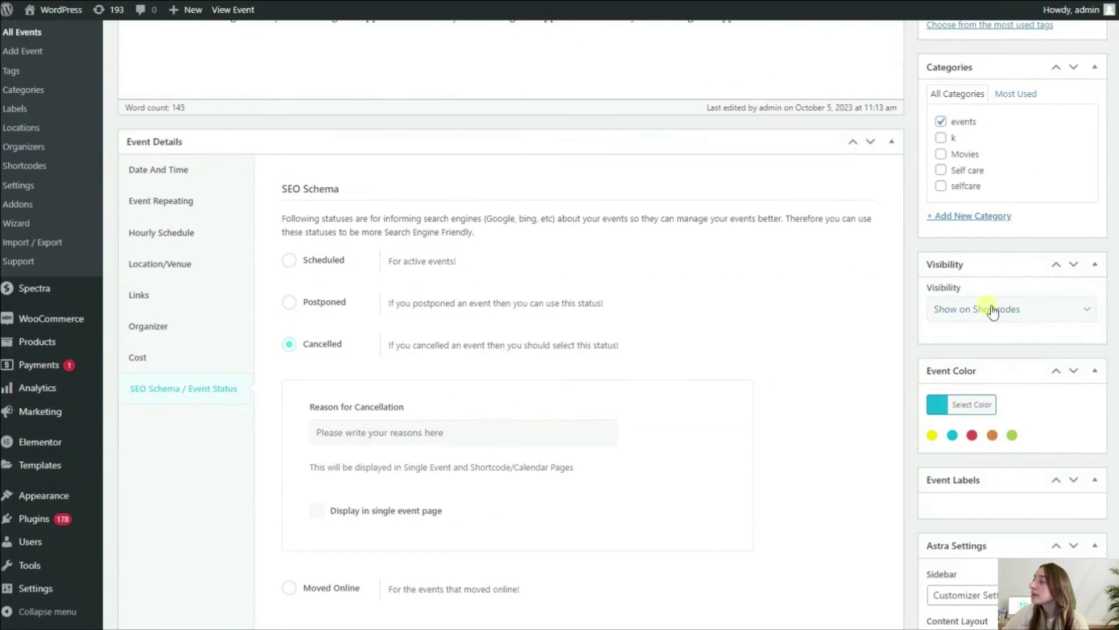
{"action": "scroll", "coordinate": [993, 310], "scroll_direction": "up", "scroll_amount": 1}
{"action": "scroll", "coordinate": [987, 295], "scroll_direction": "down", "scroll_amount": 2}
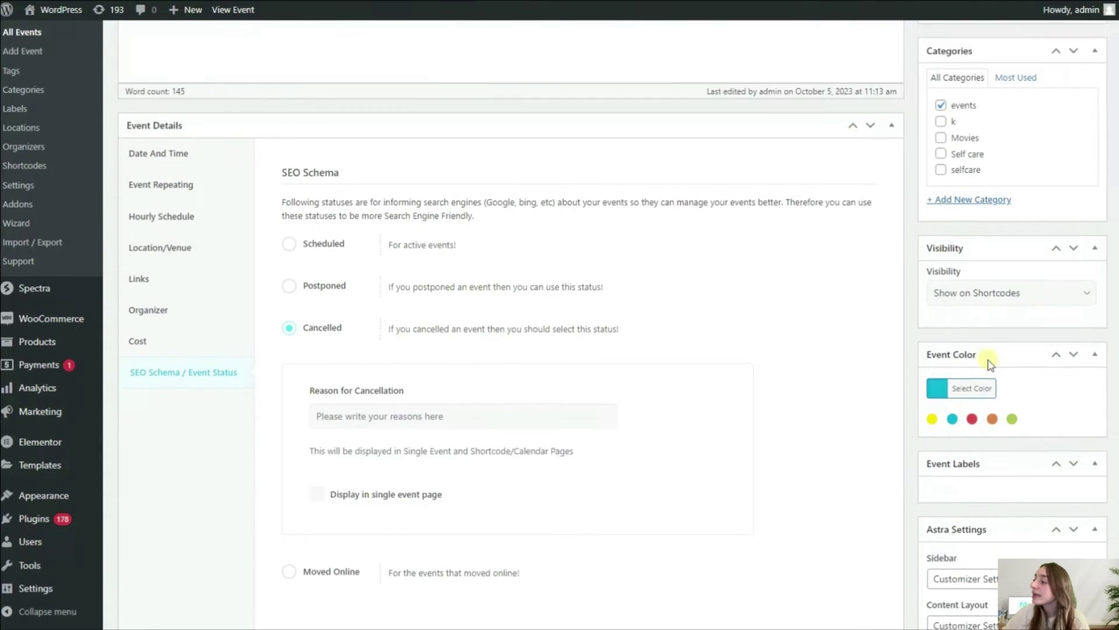
{"action": "scroll", "coordinate": [986, 362], "scroll_direction": "down", "scroll_amount": 1}
{"action": "scroll", "coordinate": [968, 370], "scroll_direction": "down", "scroll_amount": 3}
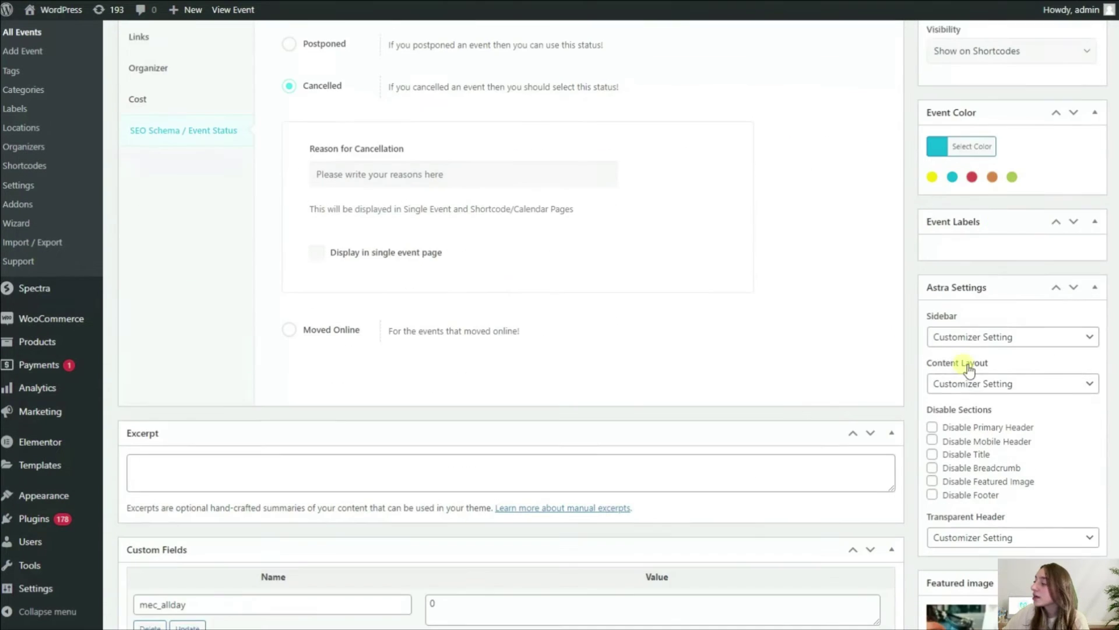
{"action": "scroll", "coordinate": [969, 371], "scroll_direction": "down", "scroll_amount": 8}
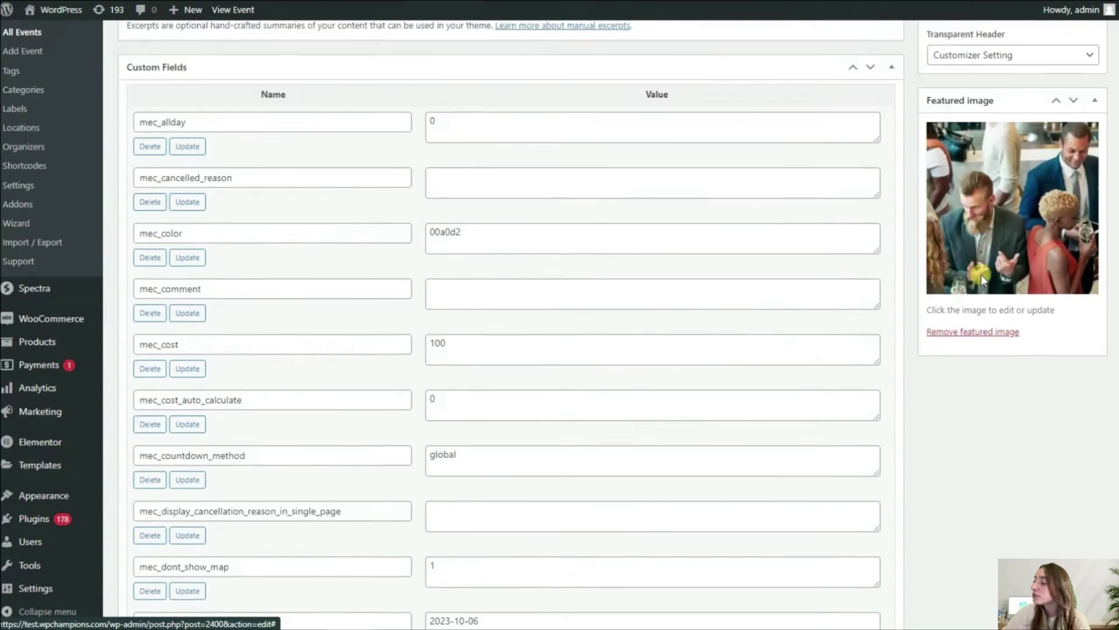
{"action": "scroll", "coordinate": [981, 275], "scroll_direction": "up", "scroll_amount": 12}
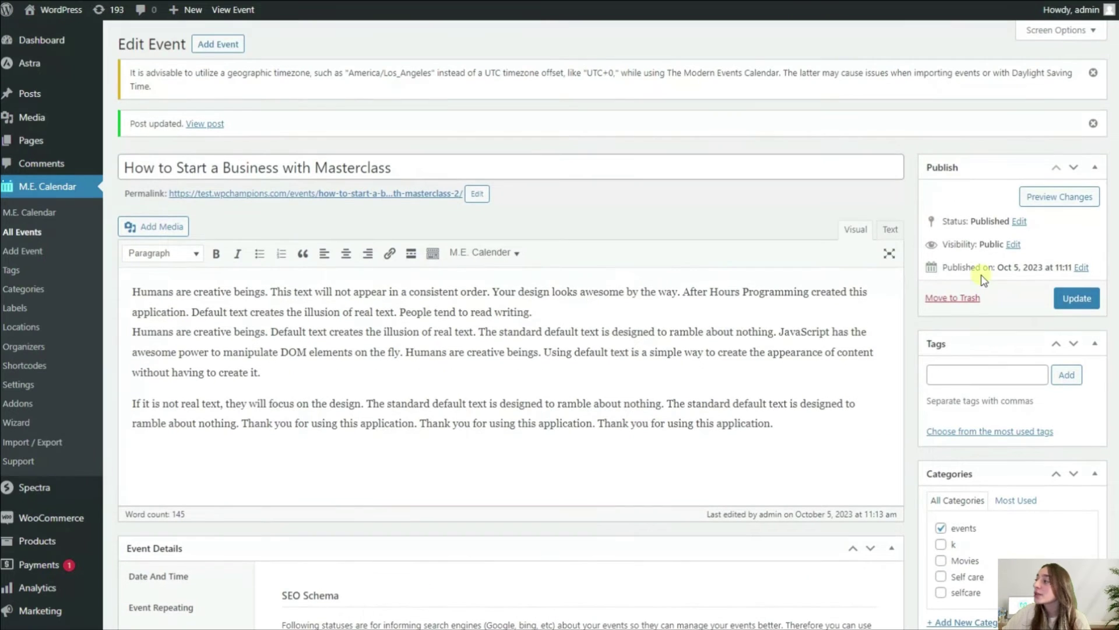
{"action": "left_click", "coordinate": [1079, 299]}
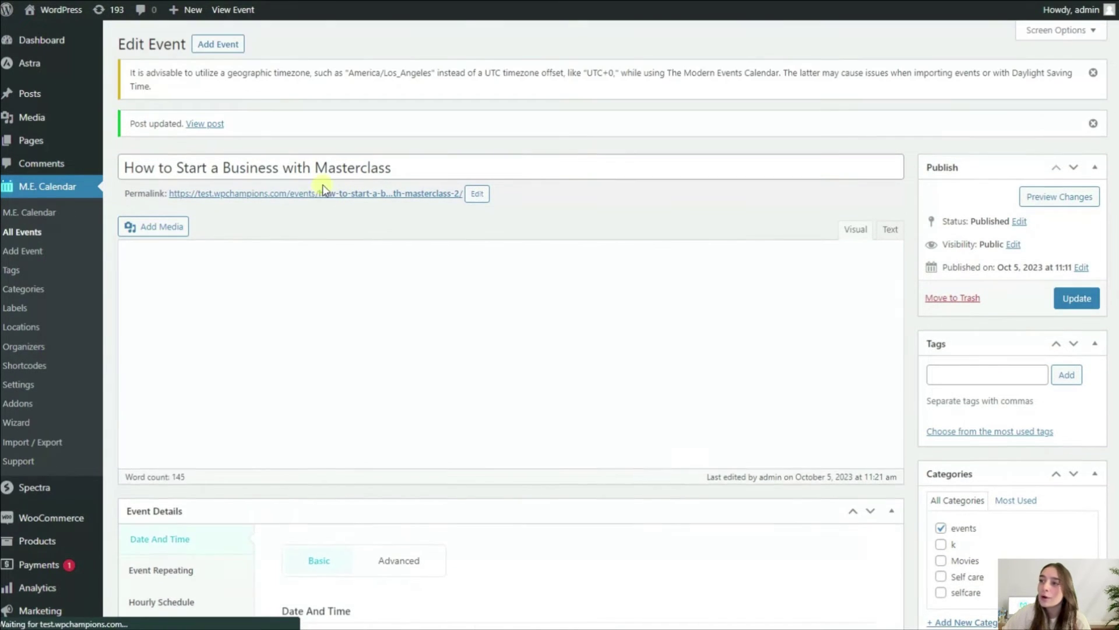
View the event's live public page through its permalink.
{"action": "left_click", "coordinate": [323, 193]}
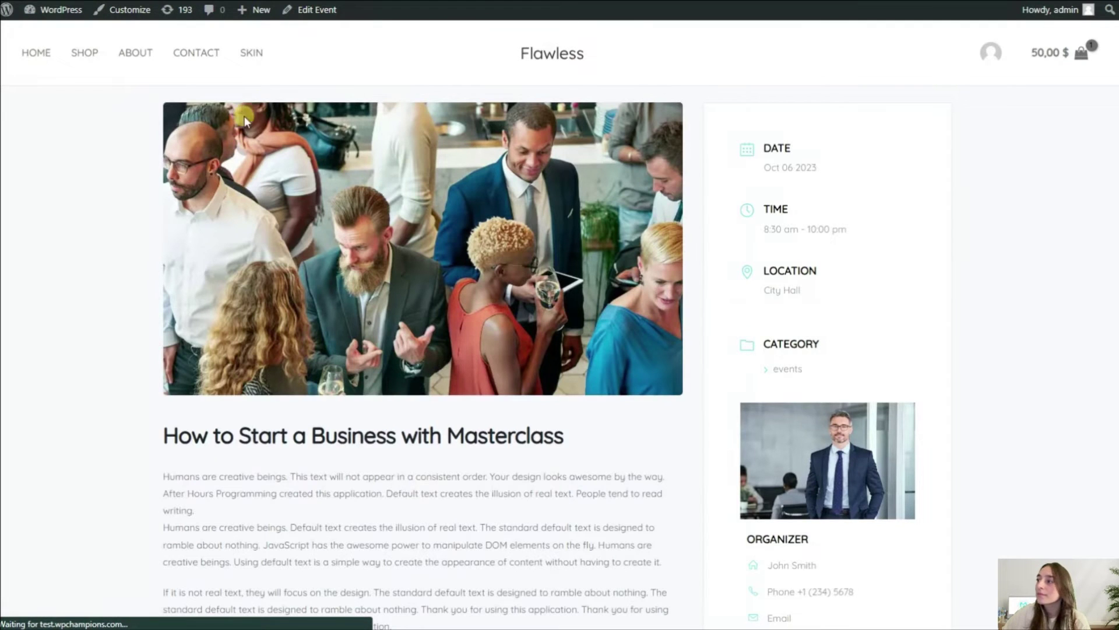
{"action": "scroll", "coordinate": [505, 258], "scroll_direction": "down", "scroll_amount": 6}
{"action": "scroll", "coordinate": [673, 297], "scroll_direction": "up", "scroll_amount": 5}
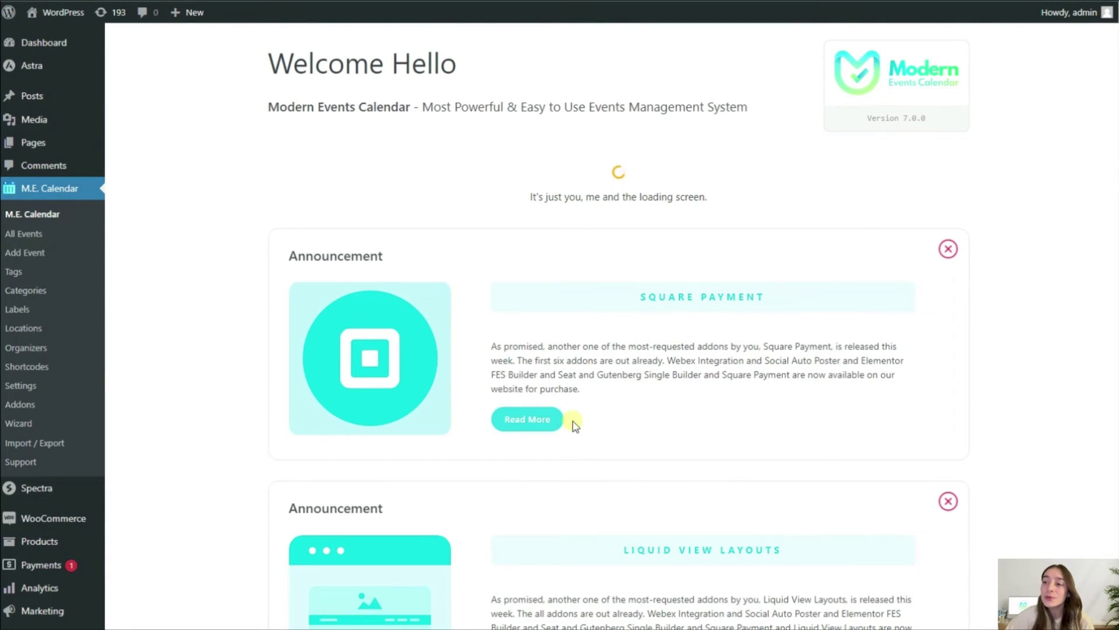
Import the dummy shortcodes from the M.E. Calendar wizard, confirming with OK, then close the wizard.
{"action": "left_click", "coordinate": [51, 427]}
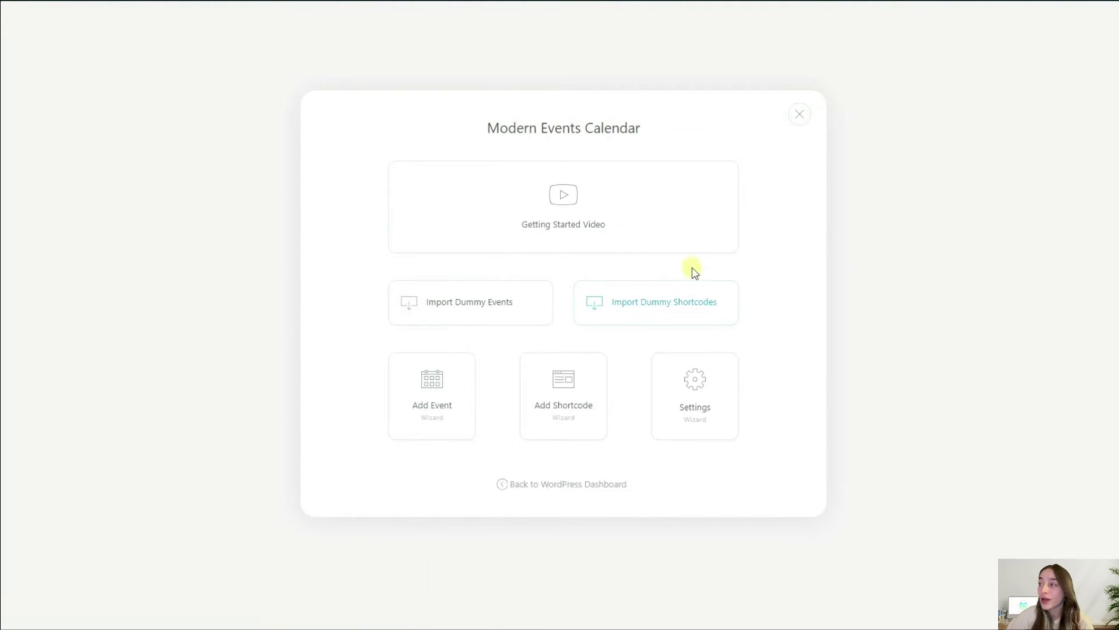
{"action": "left_click", "coordinate": [640, 300]}
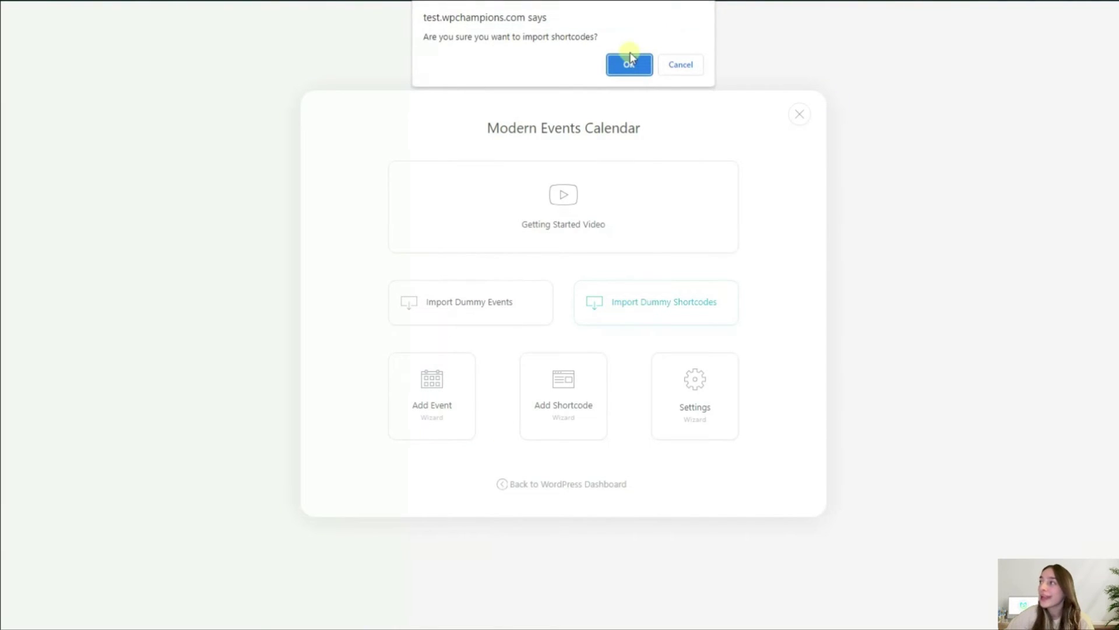
{"action": "left_click", "coordinate": [629, 64]}
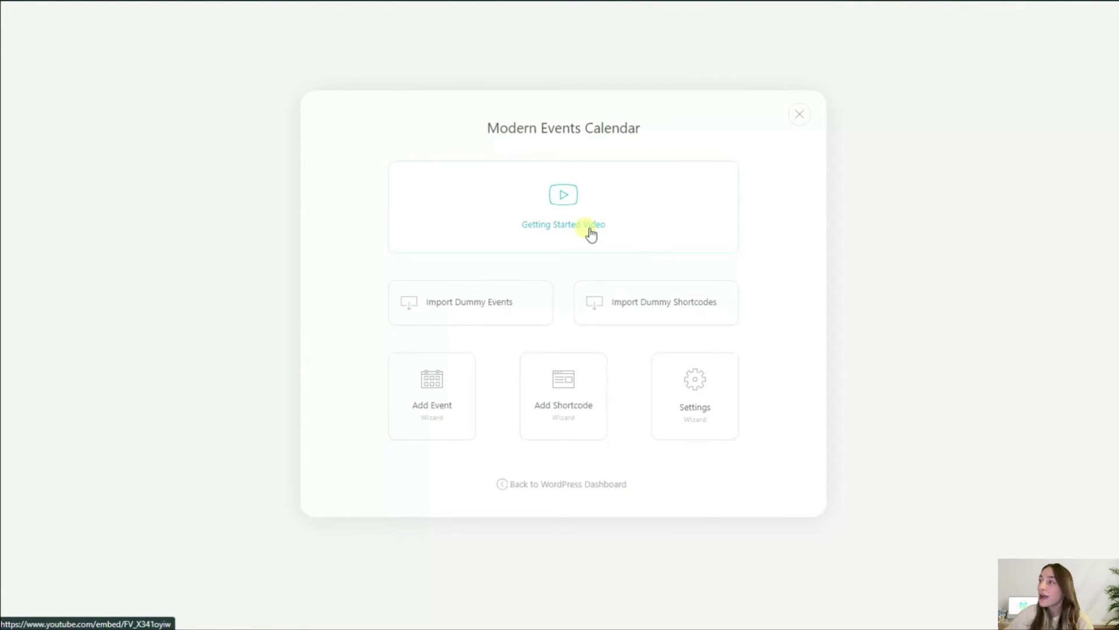
{"action": "left_click", "coordinate": [798, 116]}
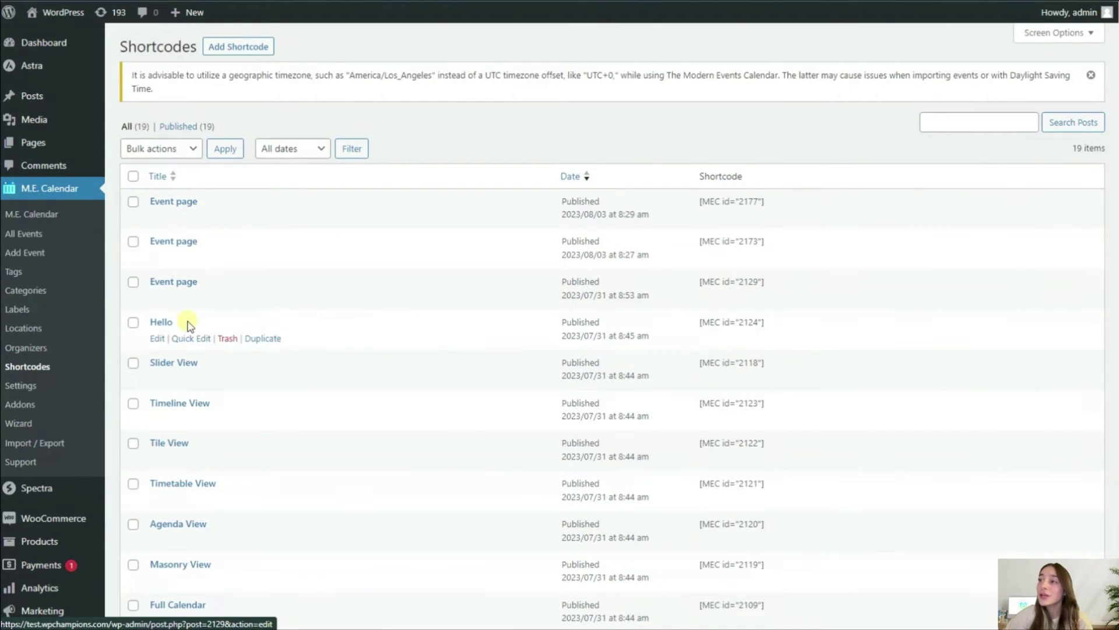
Select the [MEC id="2177"] shortcode in the first Event page row of the Shortcodes list.
{"action": "scroll", "coordinate": [218, 327], "scroll_direction": "down", "scroll_amount": 5}
{"action": "scroll", "coordinate": [212, 327], "scroll_direction": "up", "scroll_amount": 3}
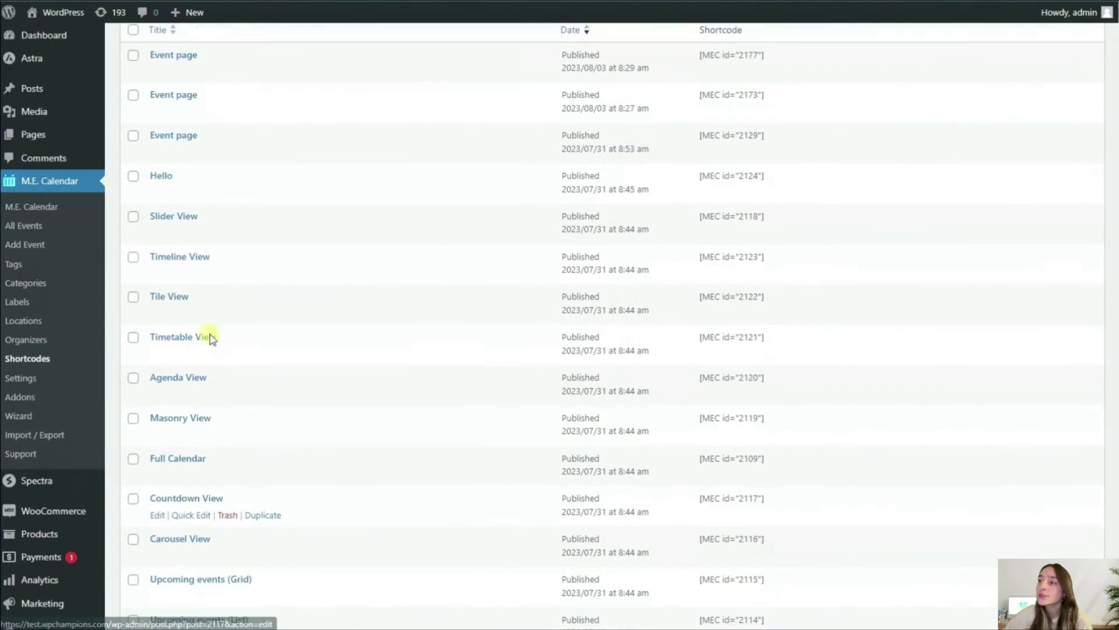
{"action": "scroll", "coordinate": [213, 332], "scroll_direction": "up", "scroll_amount": 2}
{"action": "scroll", "coordinate": [175, 280], "scroll_direction": "down", "scroll_amount": 1}
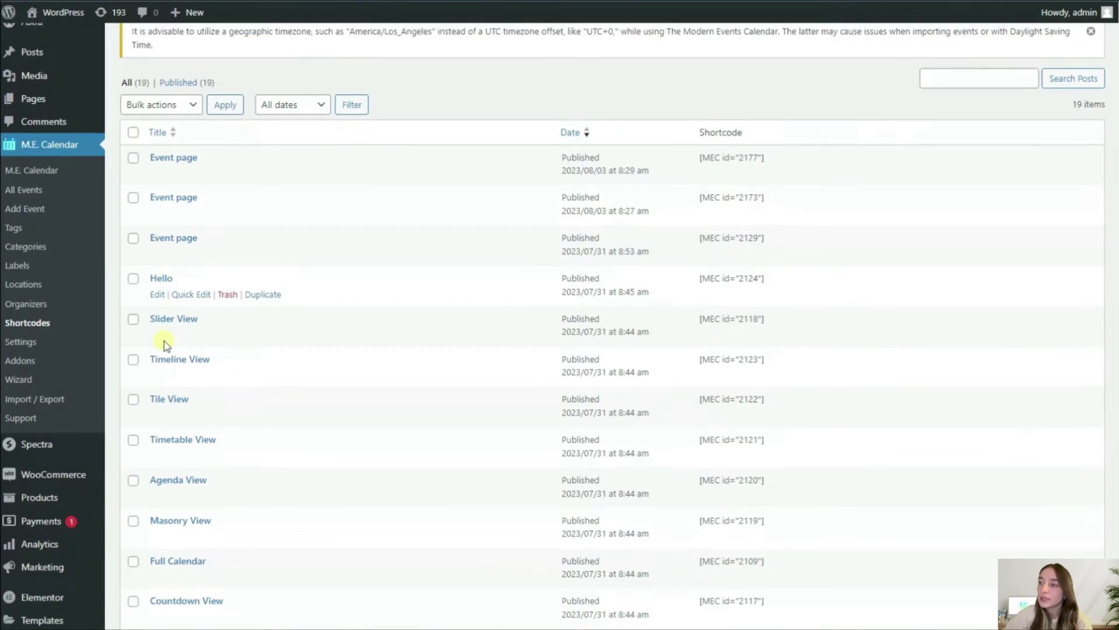
{"action": "scroll", "coordinate": [166, 345], "scroll_direction": "down", "scroll_amount": 1}
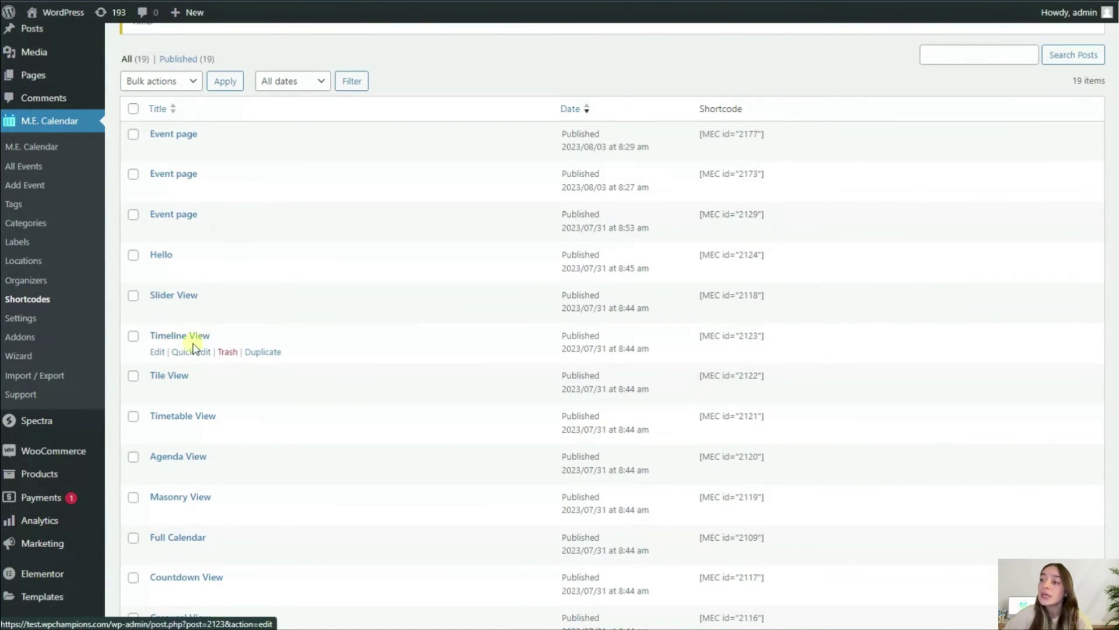
{"action": "scroll", "coordinate": [199, 402], "scroll_direction": "down", "scroll_amount": 1}
{"action": "scroll", "coordinate": [201, 413], "scroll_direction": "down", "scroll_amount": 1}
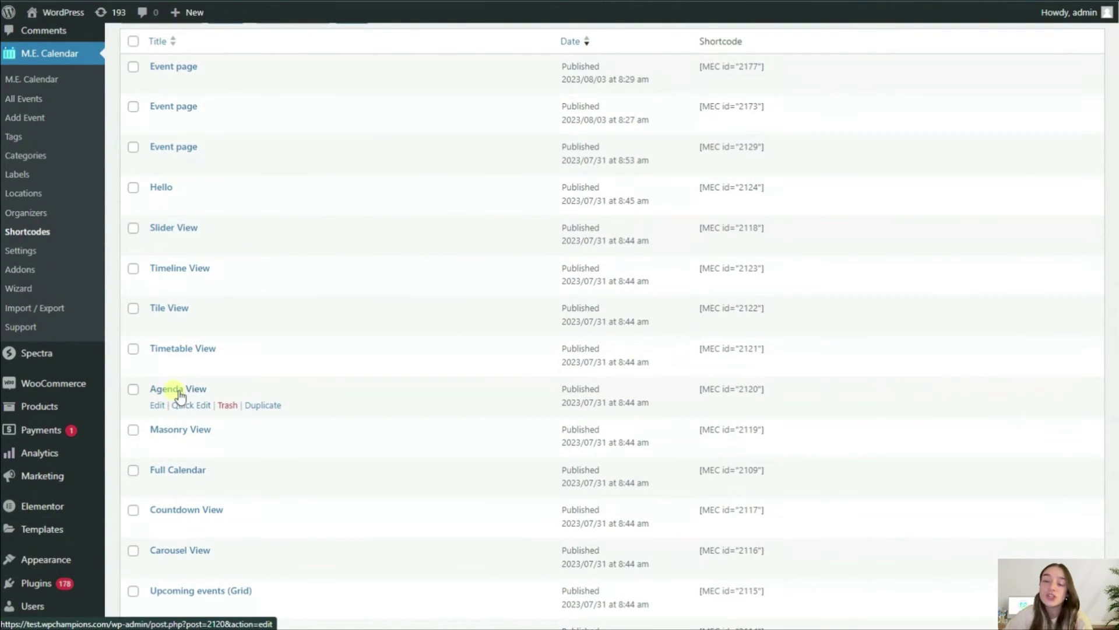
{"action": "scroll", "coordinate": [206, 485], "scroll_direction": "down", "scroll_amount": 4}
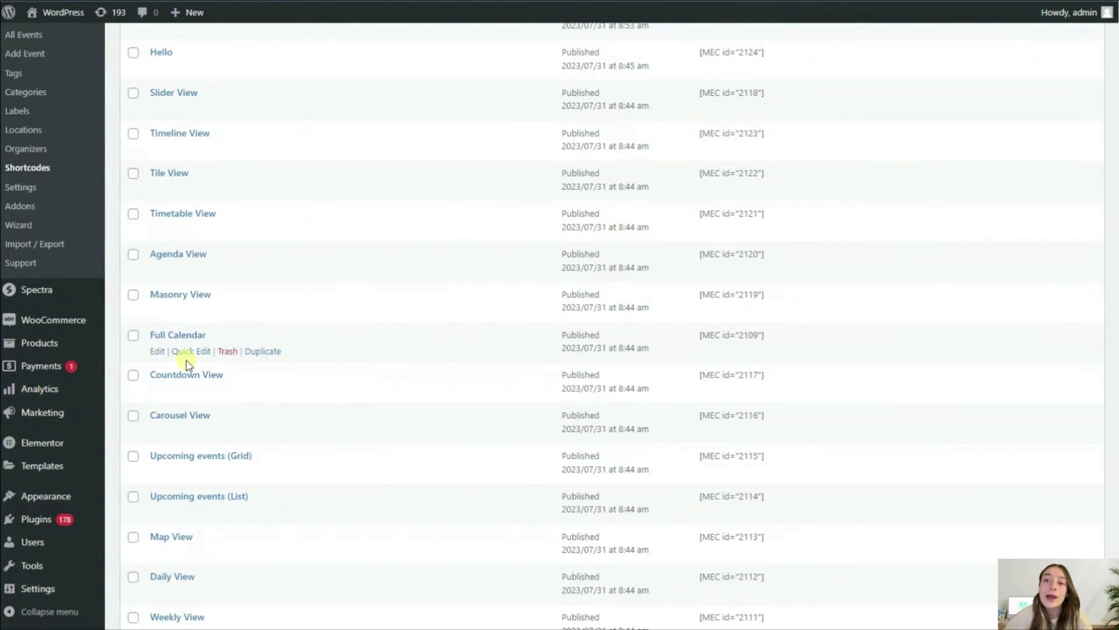
{"action": "scroll", "coordinate": [187, 364], "scroll_direction": "up", "scroll_amount": 8}
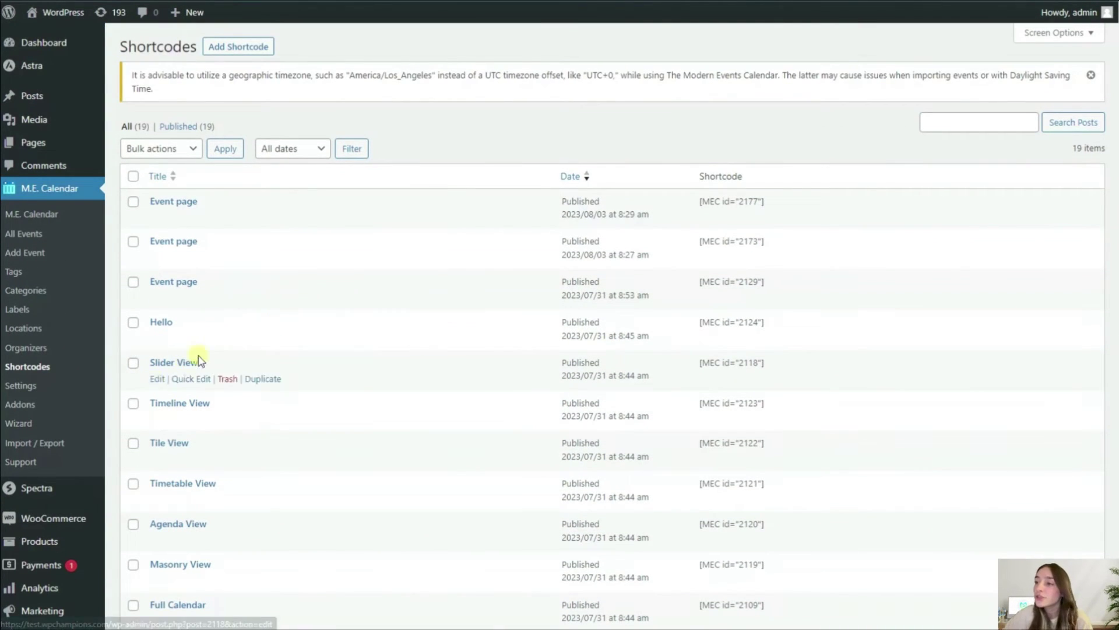
{"action": "left_click_drag", "start_coordinate": [765, 200], "coordinate": [698, 205]}
{"action": "key", "text": "ctrl+c"}
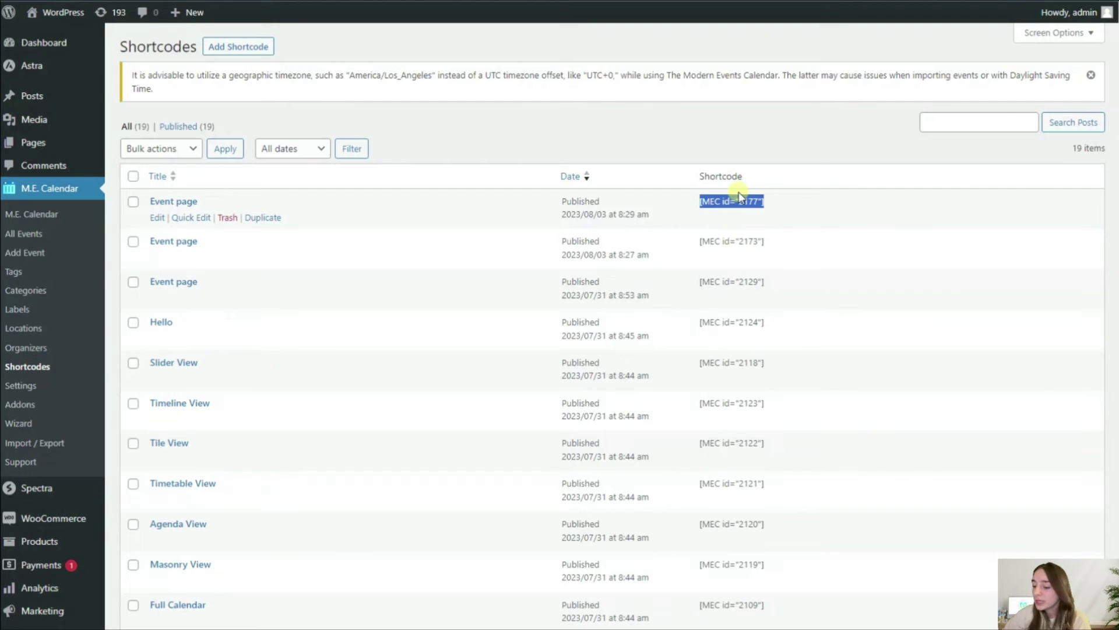
Create a new blank page titled 'Events'.
{"action": "left_click", "coordinate": [52, 143]}
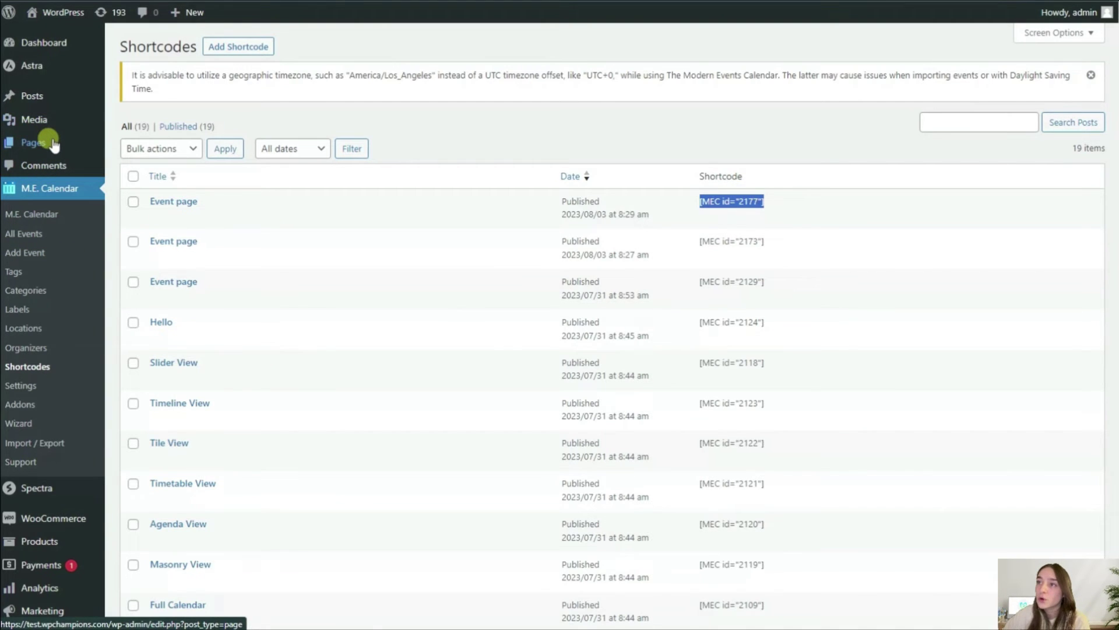
{"action": "mouse_move", "coordinate": [52, 142]}
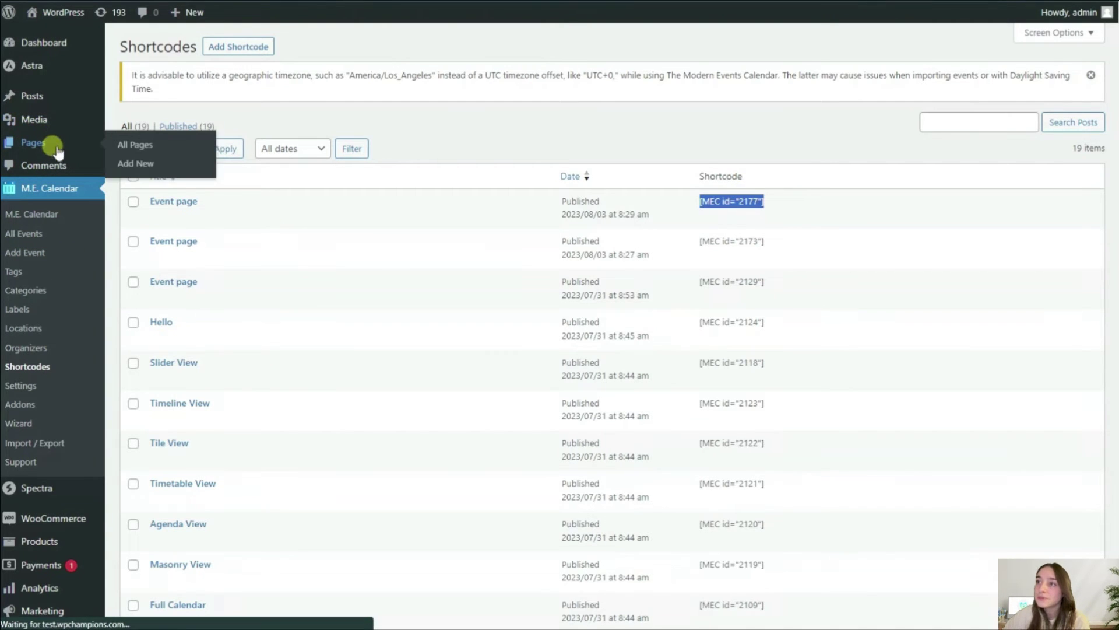
{"action": "left_click", "coordinate": [135, 166]}
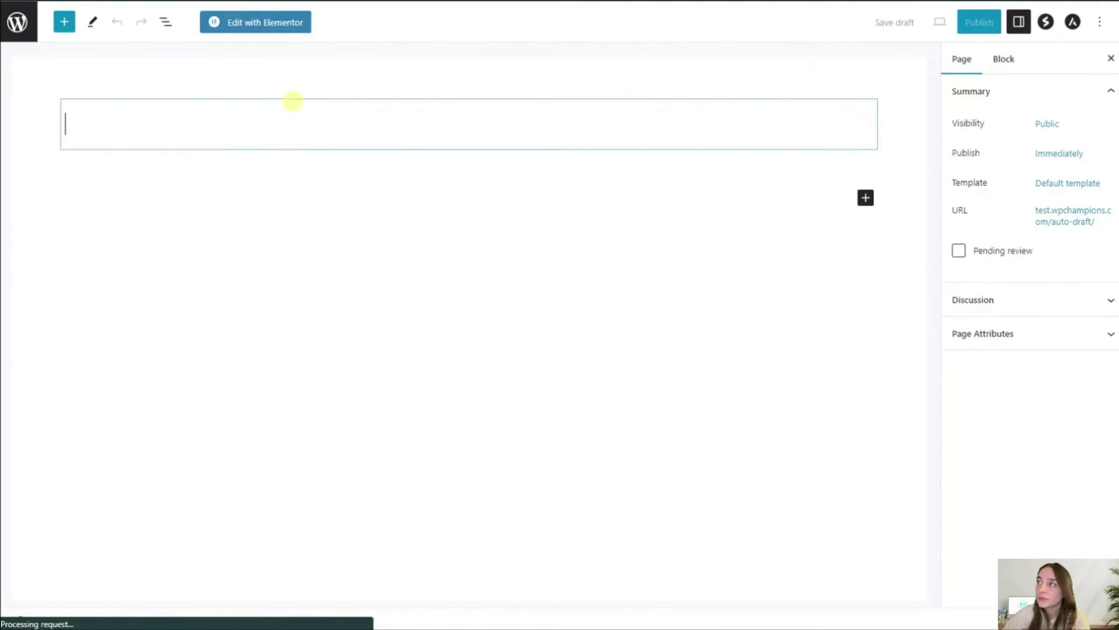
{"action": "type", "text": "Events"}
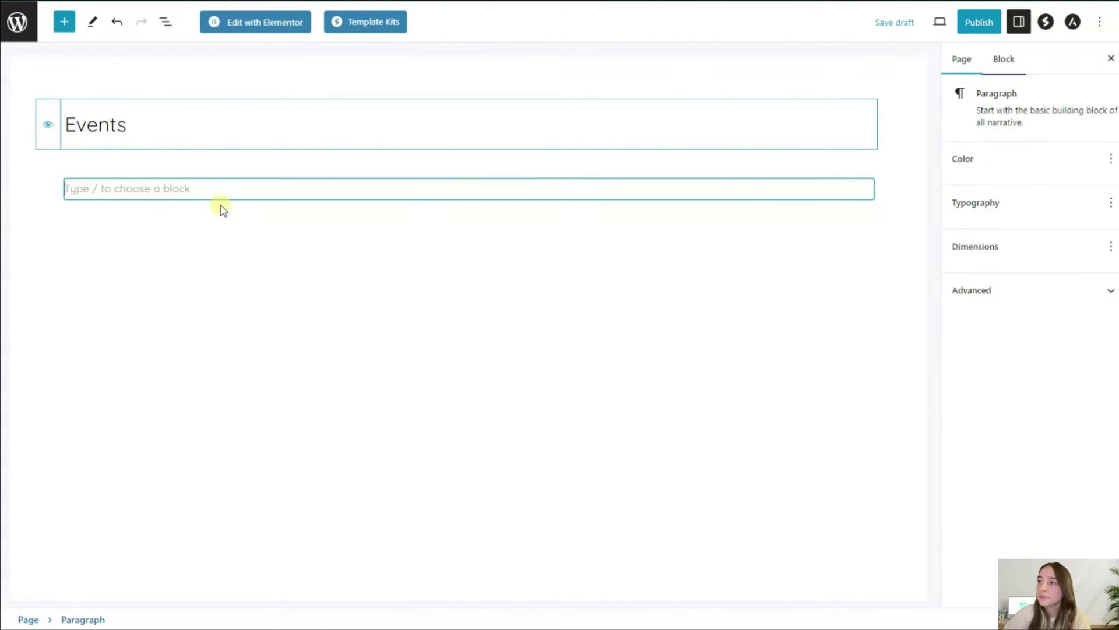
Add a Shortcode block containing [MEC id="2177"] and publish the page.
{"action": "left_click", "coordinate": [865, 187]}
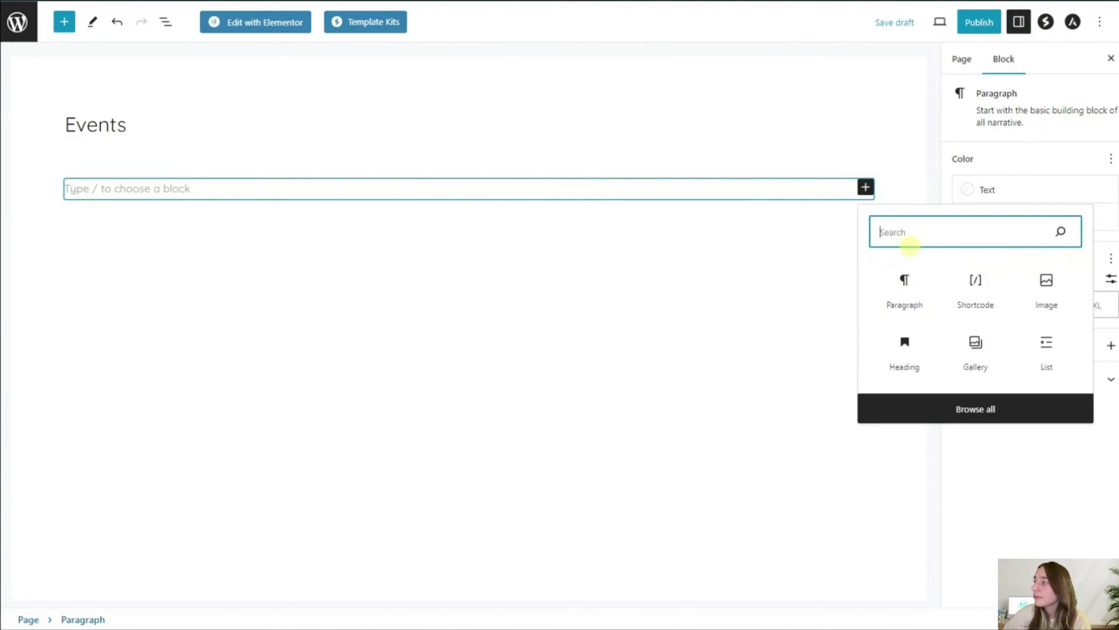
{"action": "left_click", "coordinate": [976, 290]}
{"action": "key", "text": "ctrl+v"}
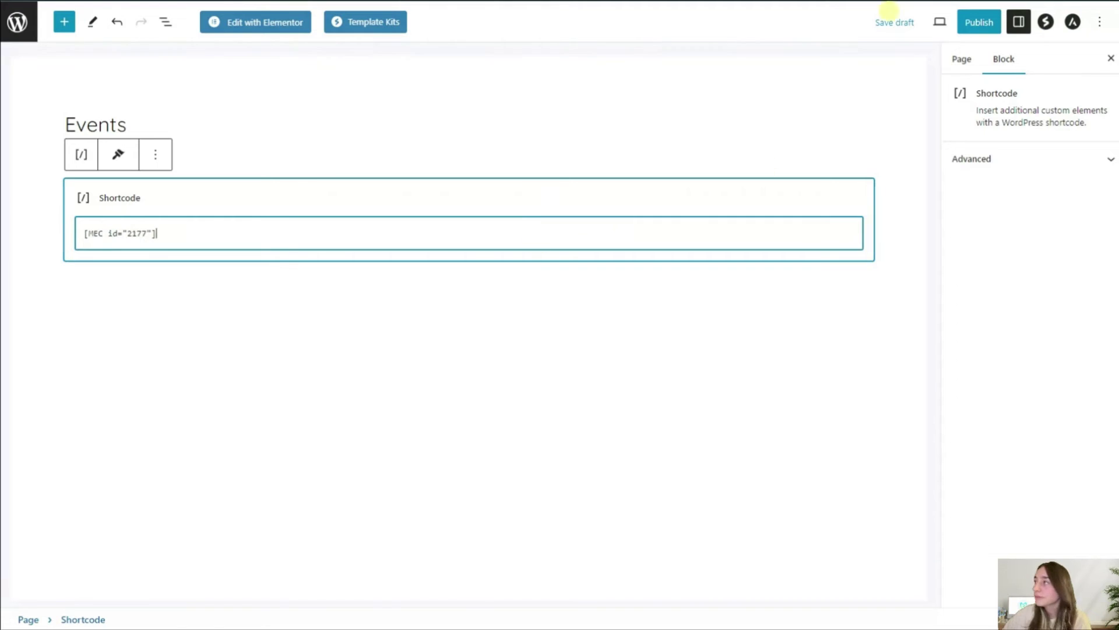
{"action": "left_click", "coordinate": [982, 23]}
{"action": "left_click", "coordinate": [991, 26]}
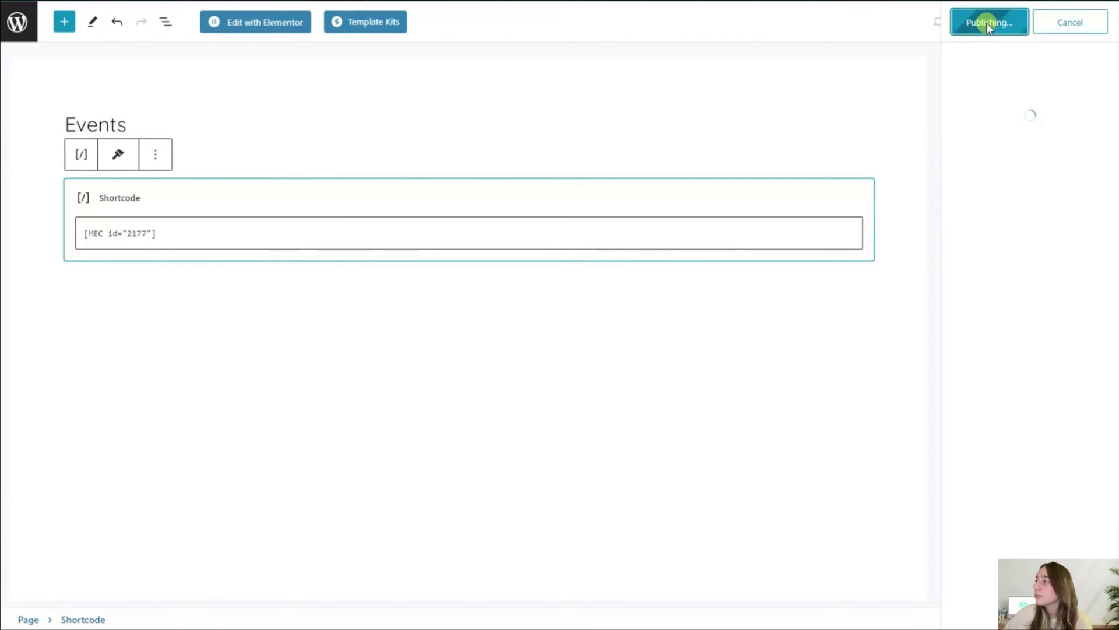
{"action": "left_click", "coordinate": [999, 173]}
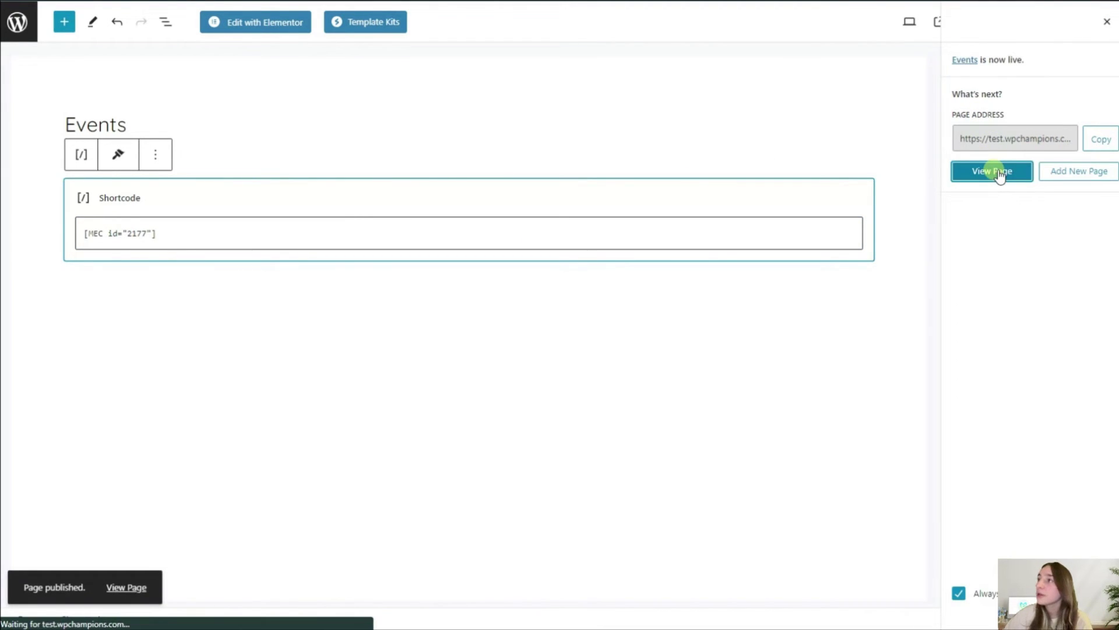
Scroll through the live Events page's grid of monthly masterclass event cards down to Load More.
{"action": "scroll", "coordinate": [312, 309], "scroll_direction": "down", "scroll_amount": 5}
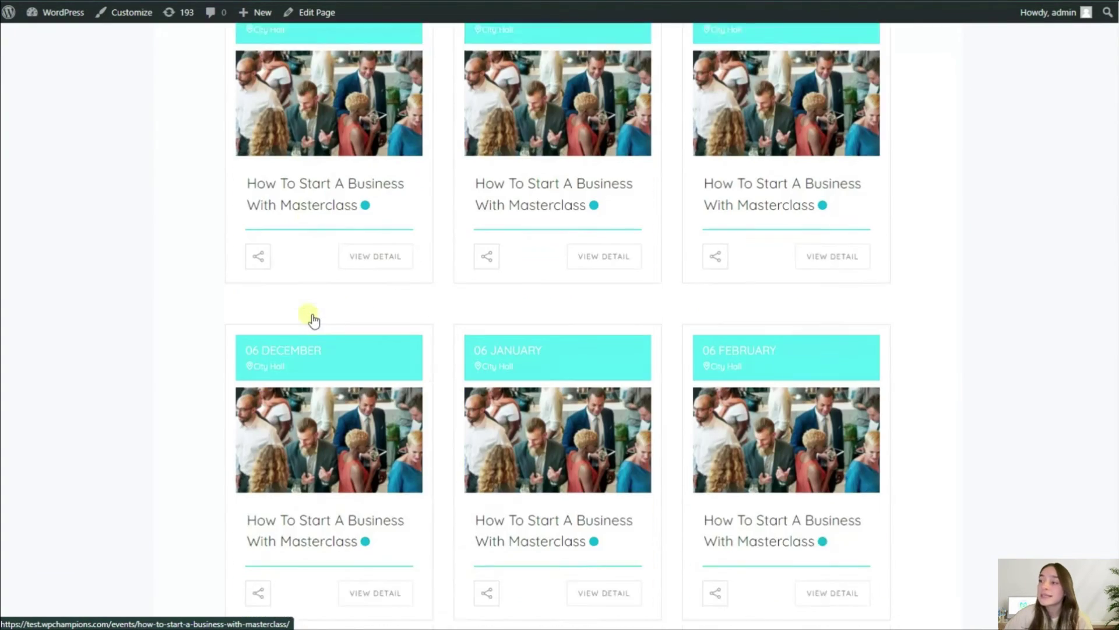
{"action": "scroll", "coordinate": [308, 314], "scroll_direction": "up", "scroll_amount": 8}
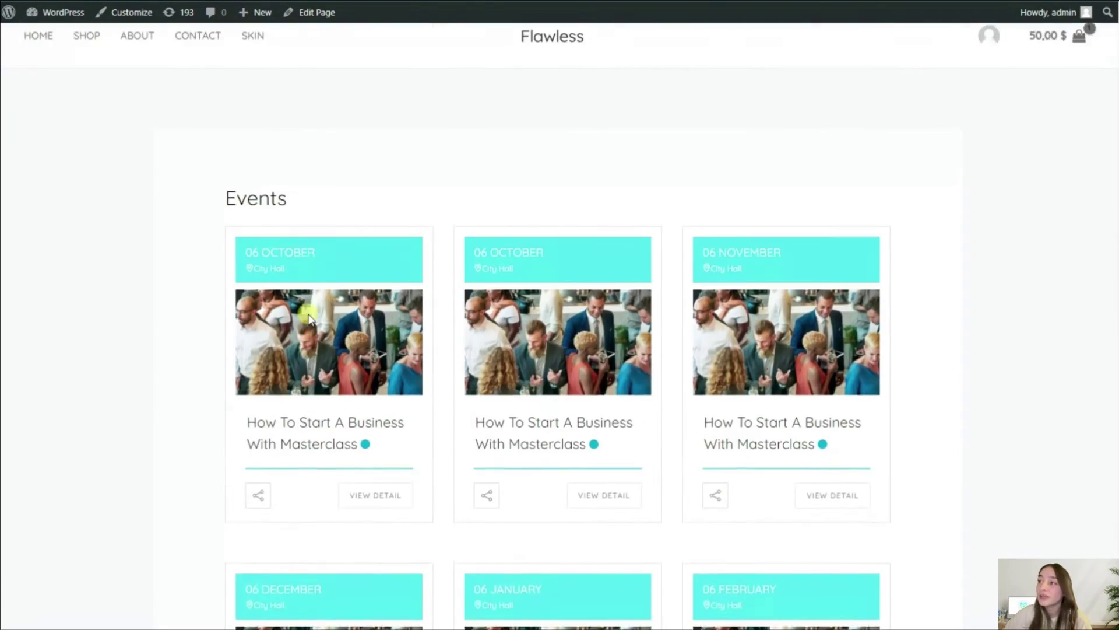
{"action": "scroll", "coordinate": [313, 320], "scroll_direction": "down", "scroll_amount": 5}
{"action": "scroll", "coordinate": [313, 320], "scroll_direction": "up", "scroll_amount": 5}
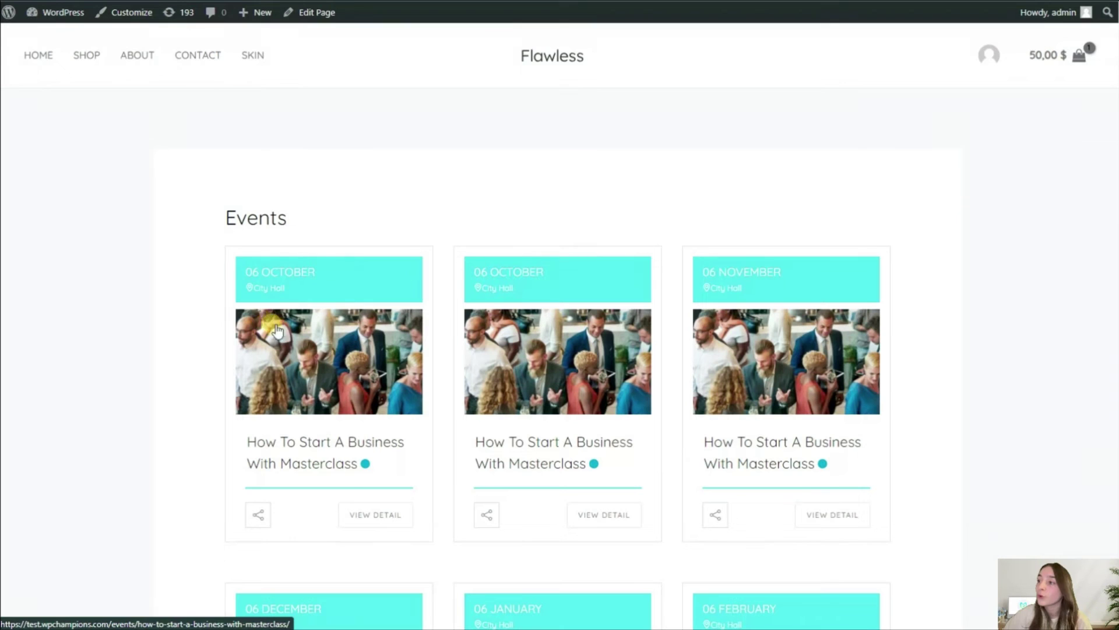
{"action": "scroll", "coordinate": [627, 275], "scroll_direction": "down", "scroll_amount": 7}
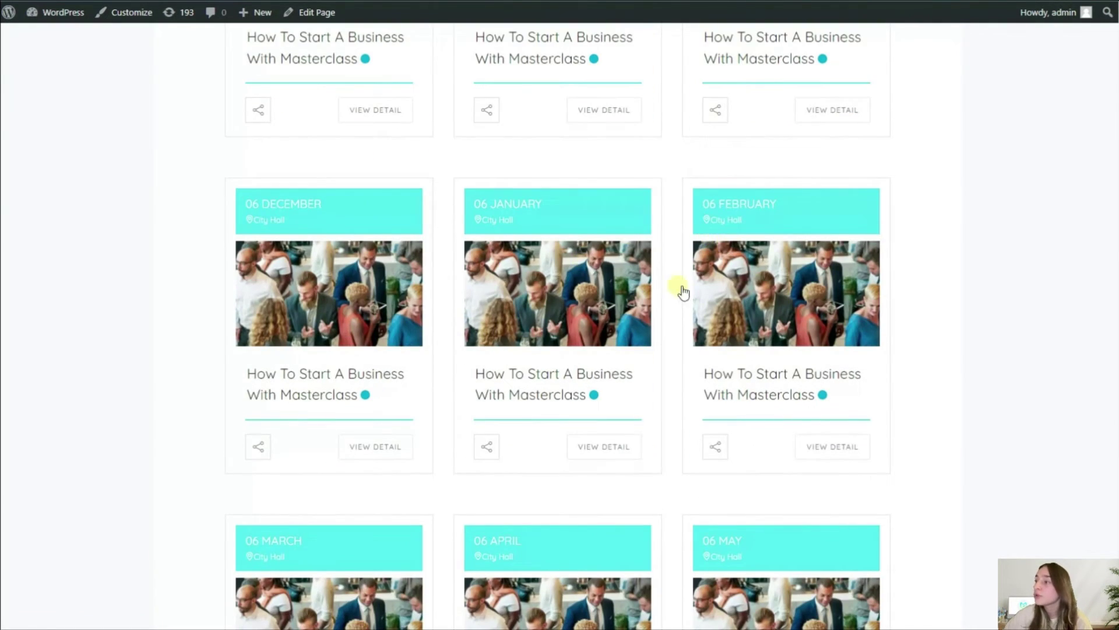
{"action": "scroll", "coordinate": [469, 349], "scroll_direction": "down", "scroll_amount": 15}
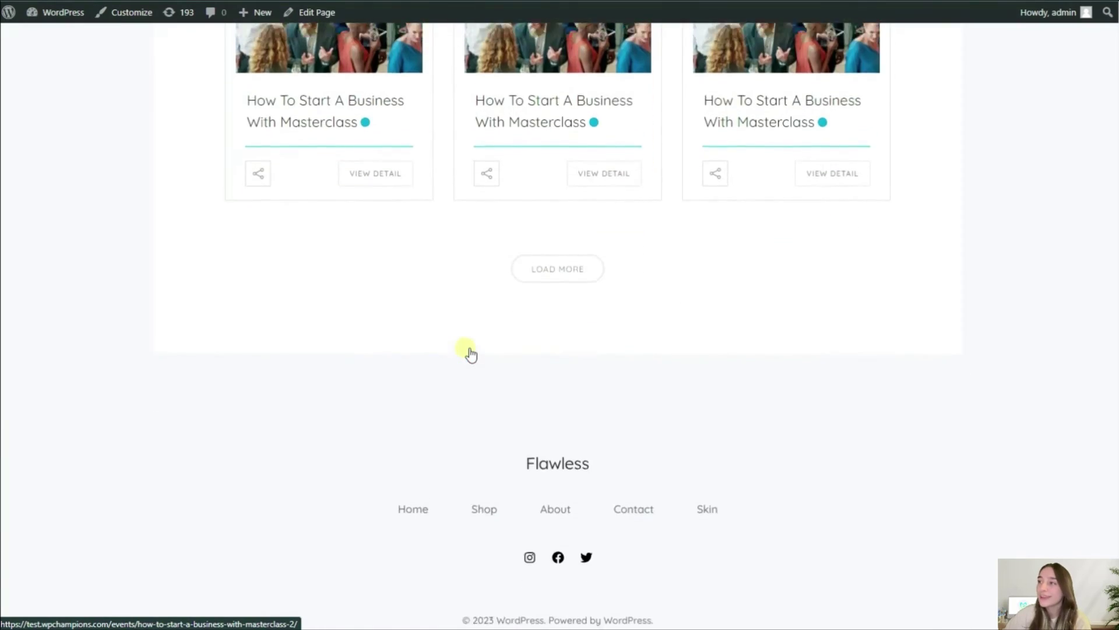
{"action": "scroll", "coordinate": [469, 350], "scroll_direction": "up", "scroll_amount": 20}
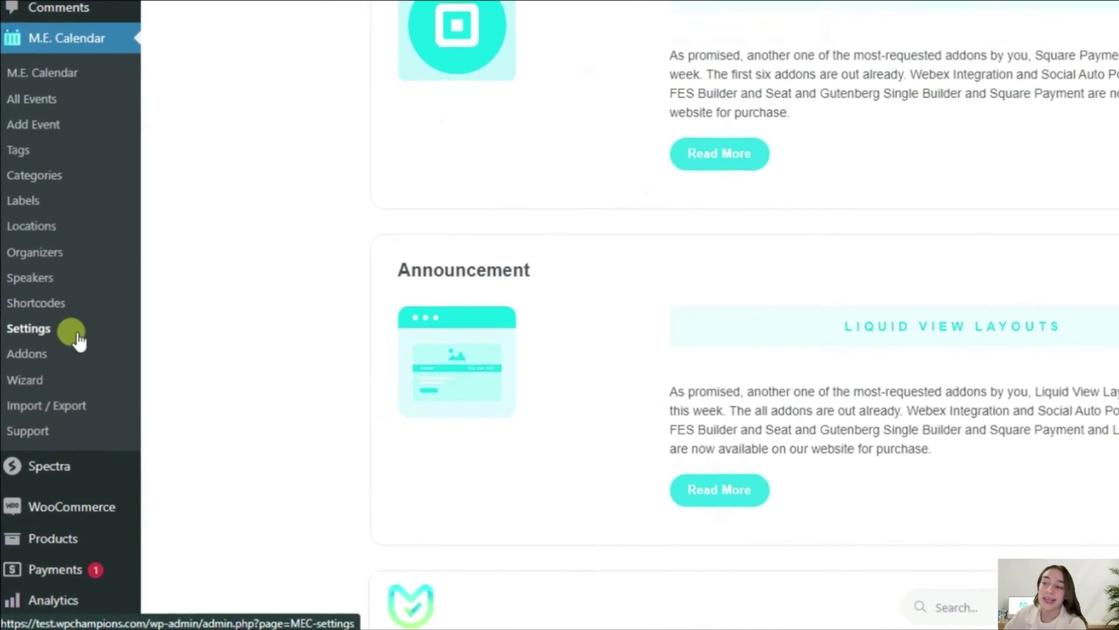
In MEC Settings, keep the Currency set to USD, then show the Security Captcha options.
{"action": "left_click", "coordinate": [74, 347]}
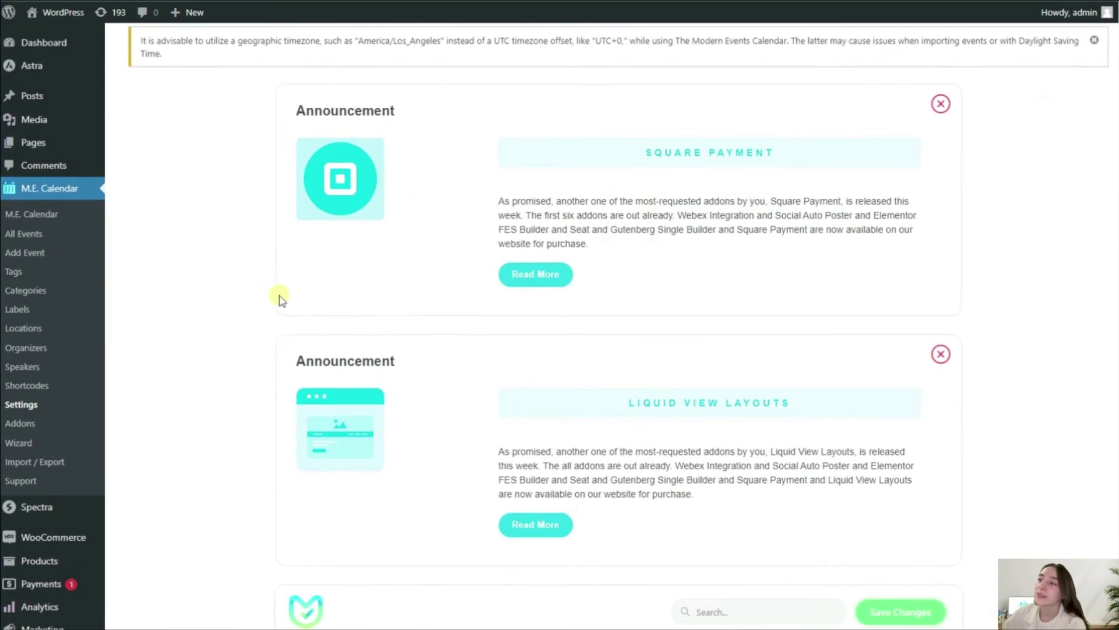
{"action": "scroll", "coordinate": [279, 299], "scroll_direction": "down", "scroll_amount": 8}
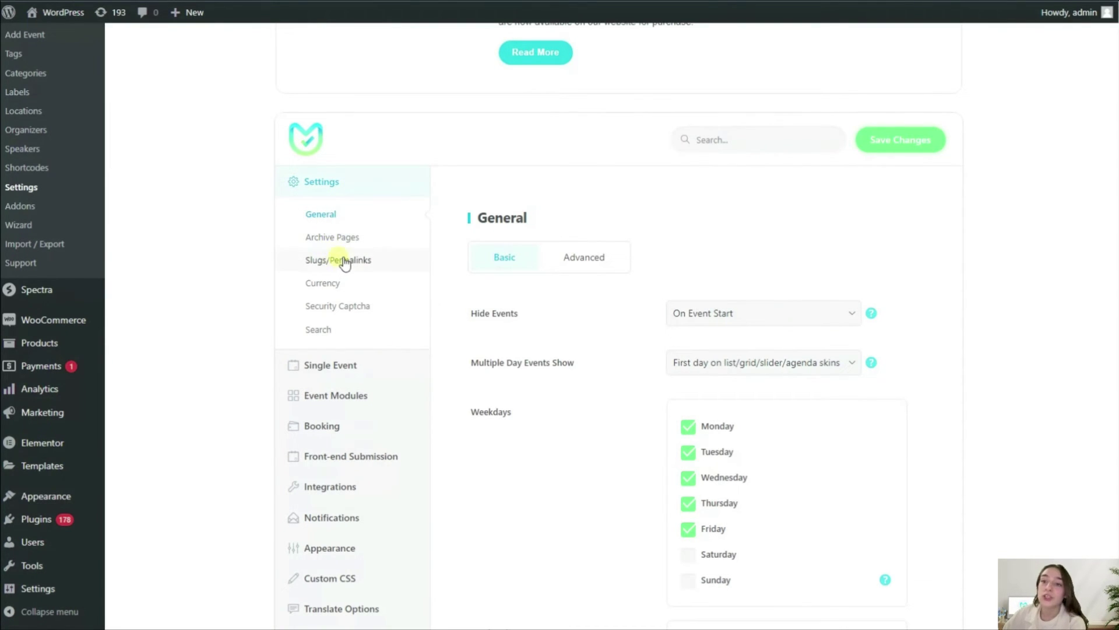
{"action": "left_click", "coordinate": [324, 284]}
{"action": "left_click", "coordinate": [680, 261]}
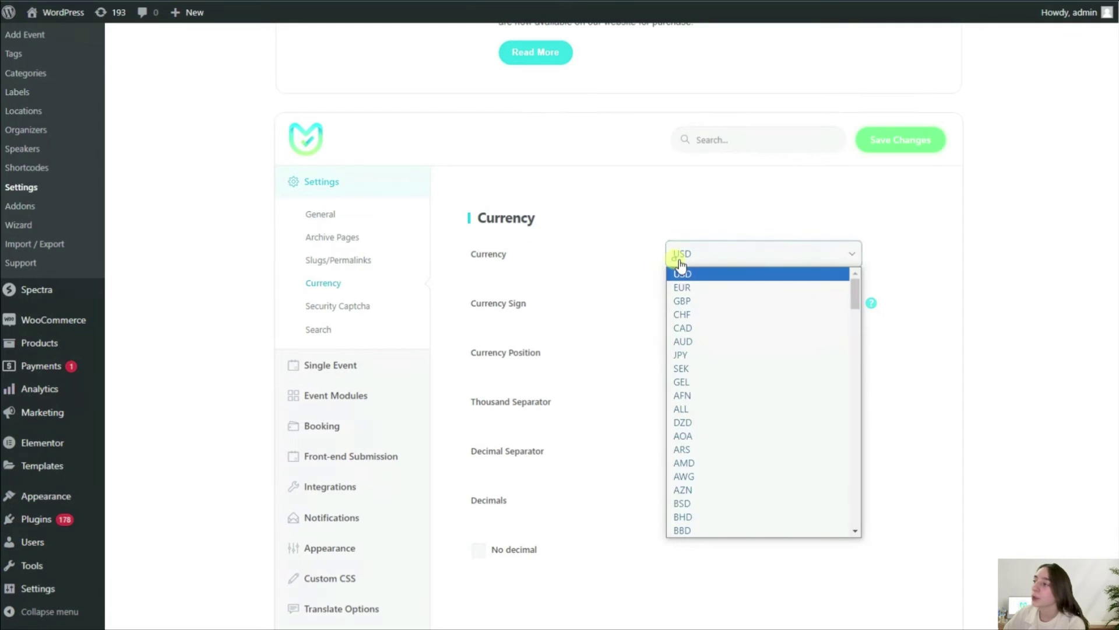
{"action": "scroll", "coordinate": [707, 303], "scroll_direction": "down", "scroll_amount": 15}
{"action": "scroll", "coordinate": [707, 313], "scroll_direction": "up", "scroll_amount": 12}
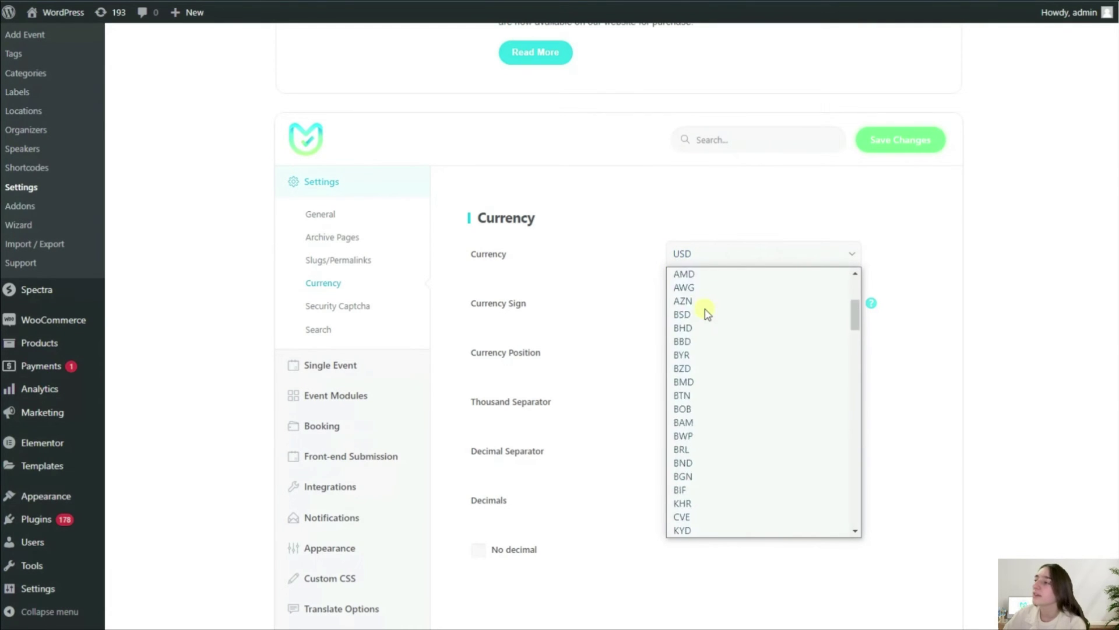
{"action": "left_click", "coordinate": [624, 257]}
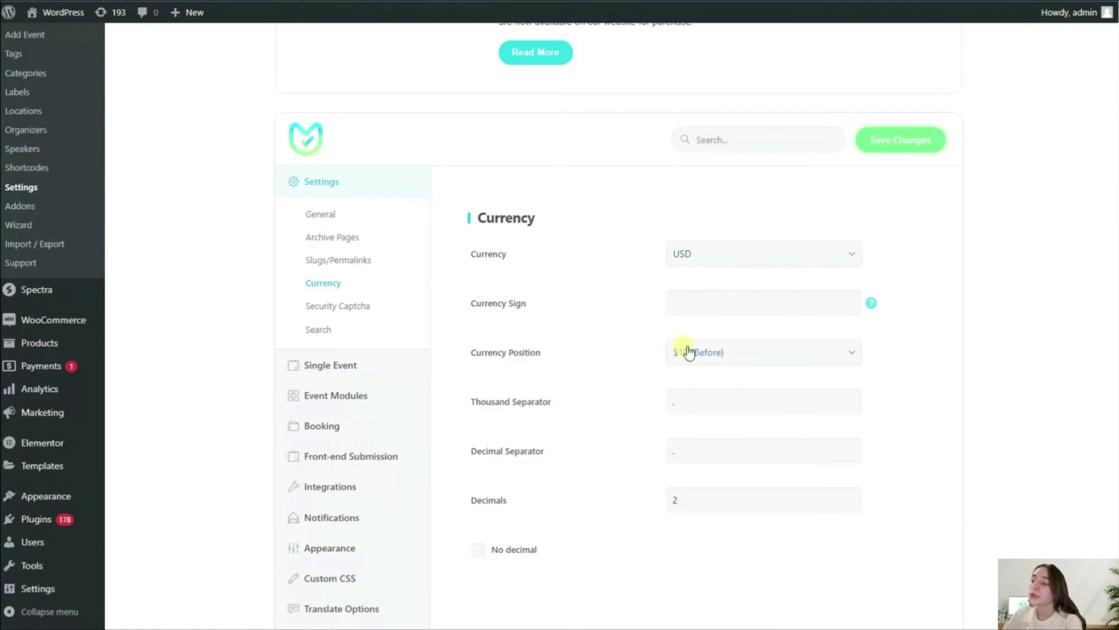
{"action": "left_click", "coordinate": [358, 309]}
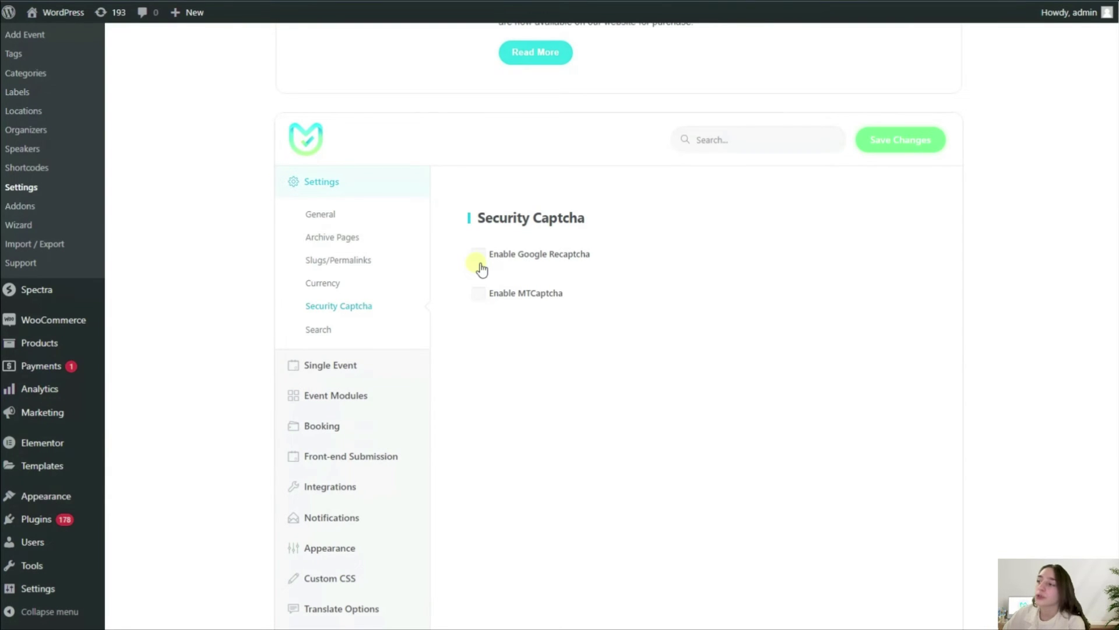
Set Single Event Style to Modern Style, leaving Event Cost Type as Numeric.
{"action": "left_click", "coordinate": [352, 361]}
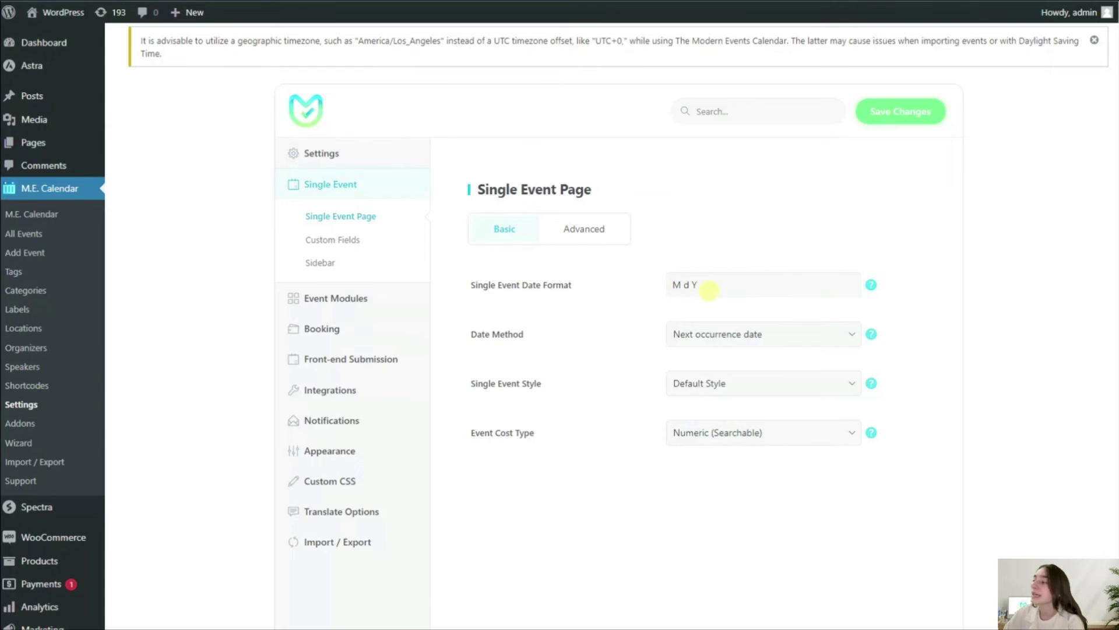
{"action": "left_click", "coordinate": [732, 380]}
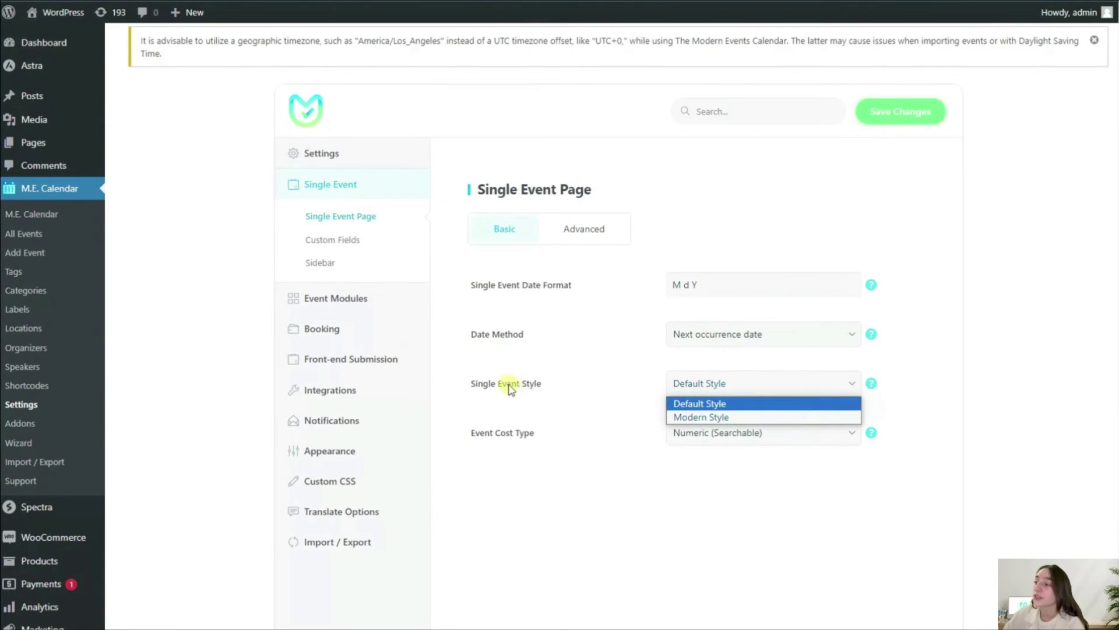
{"action": "left_click", "coordinate": [691, 417]}
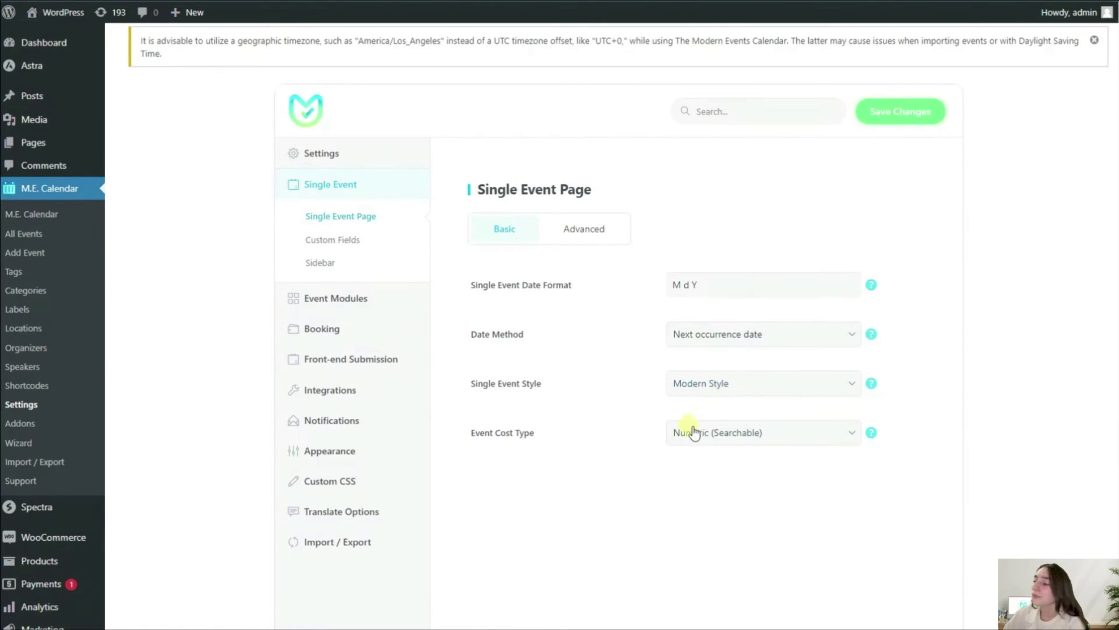
{"action": "left_click", "coordinate": [691, 445]}
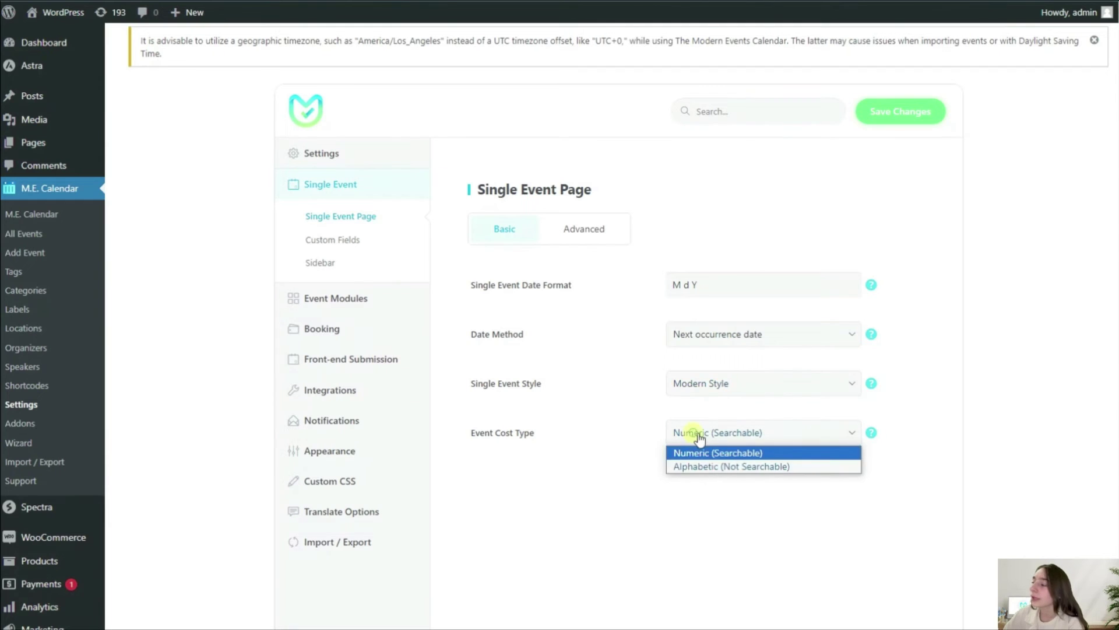
{"action": "left_click", "coordinate": [498, 443]}
{"action": "left_click", "coordinate": [347, 301]}
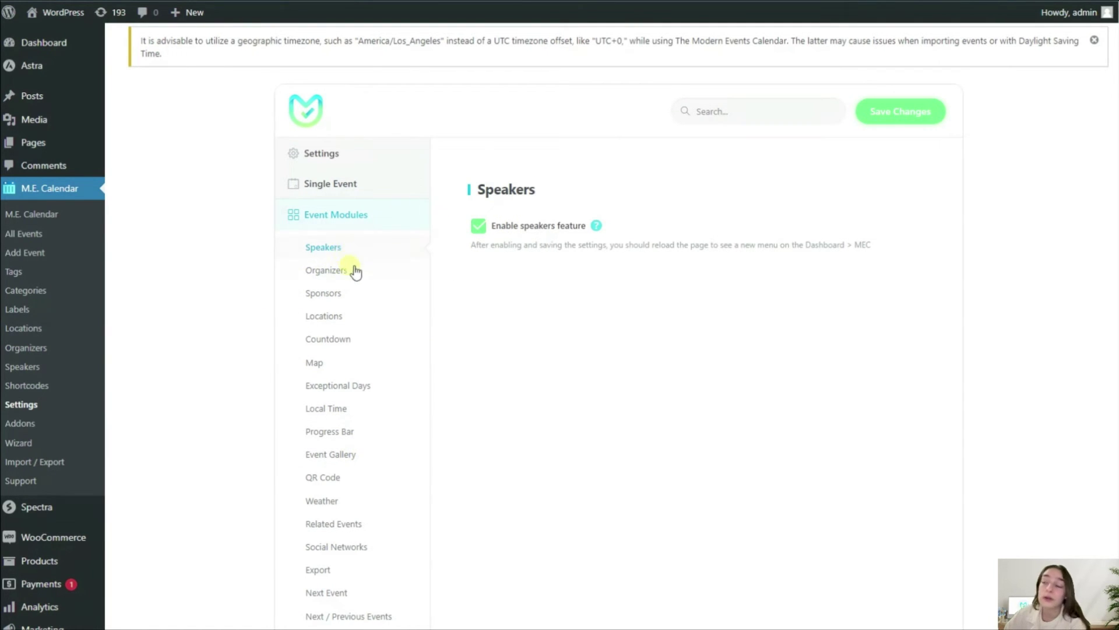
Browse the Organizers, Sponsors, Locations, Map, Local Time, Gallery and QR Code modules, ending on Related Events.
{"action": "left_click", "coordinate": [337, 270]}
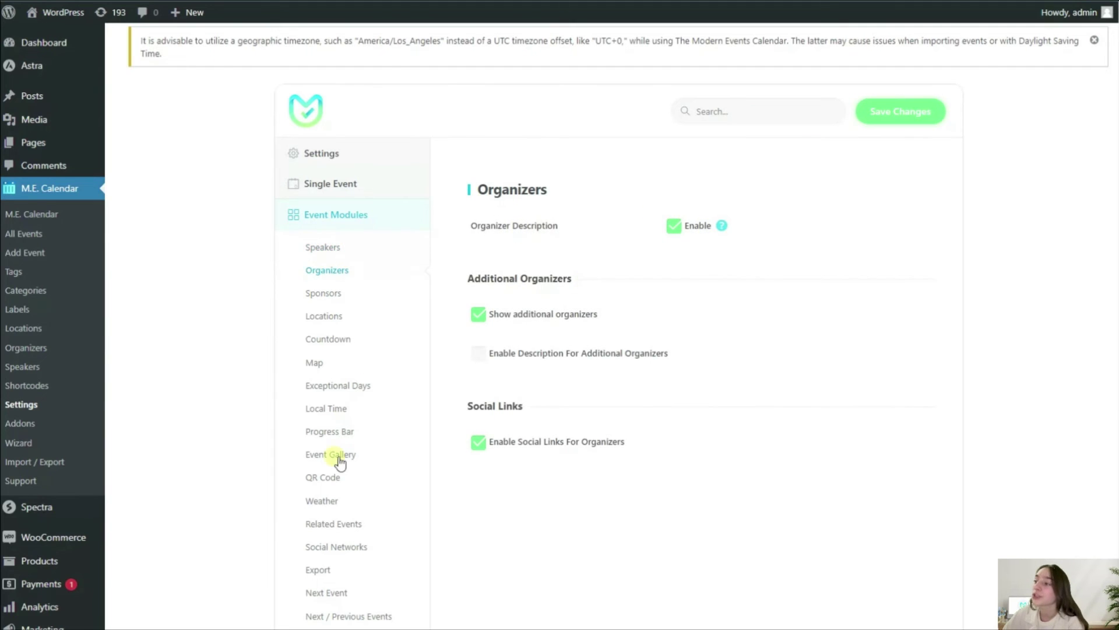
{"action": "left_click", "coordinate": [357, 297]}
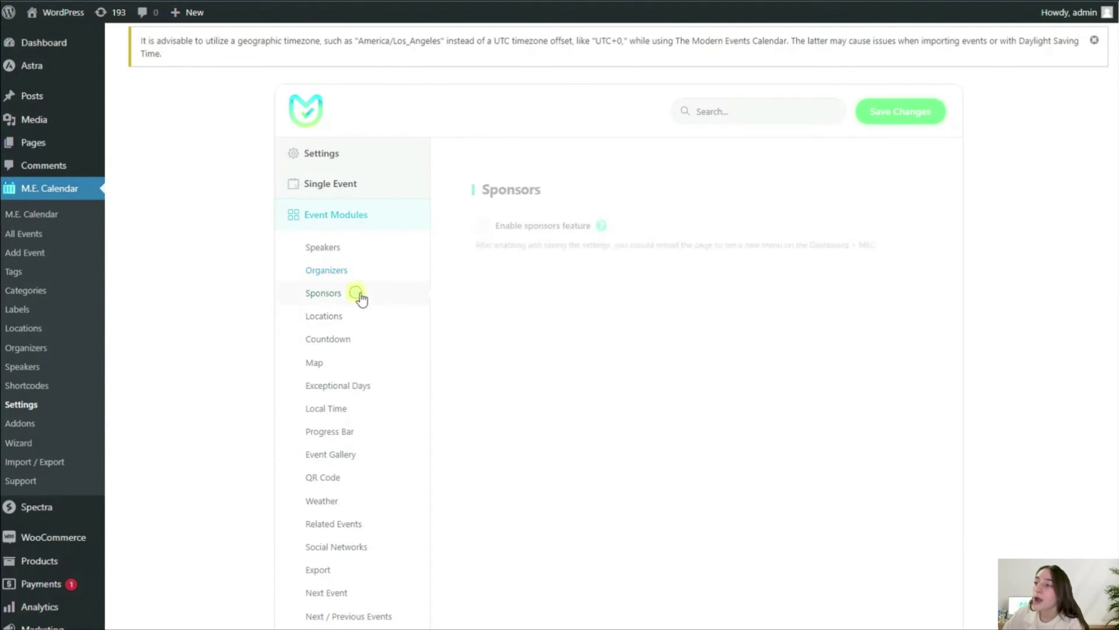
{"action": "left_click", "coordinate": [357, 318]}
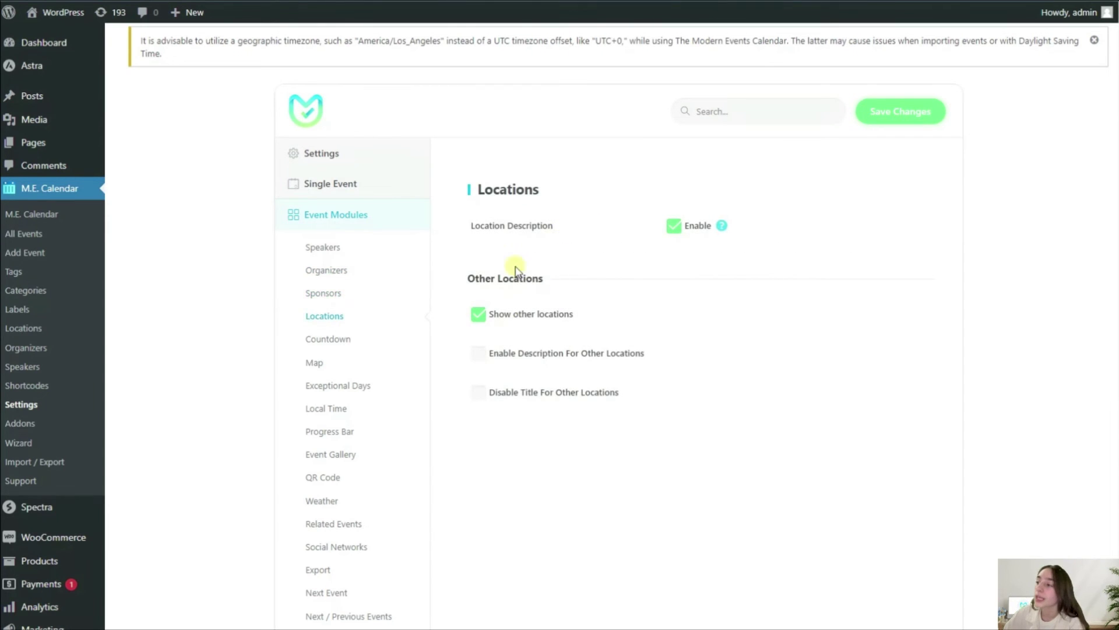
{"action": "left_click", "coordinate": [349, 361]}
{"action": "scroll", "coordinate": [344, 406], "scroll_direction": "down", "scroll_amount": 1}
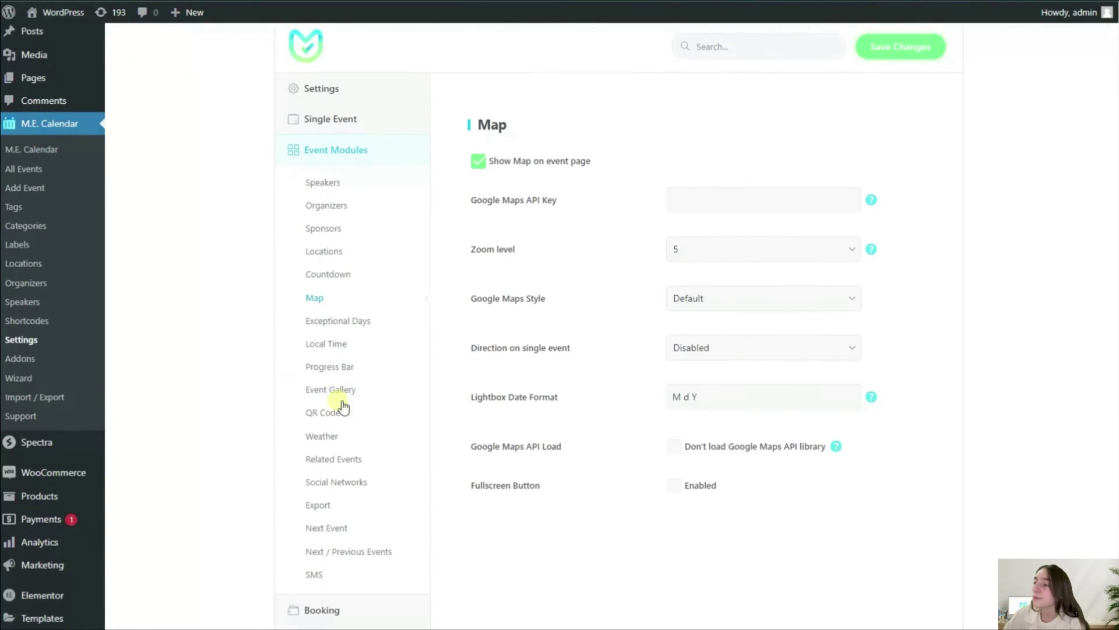
{"action": "left_click", "coordinate": [354, 344]}
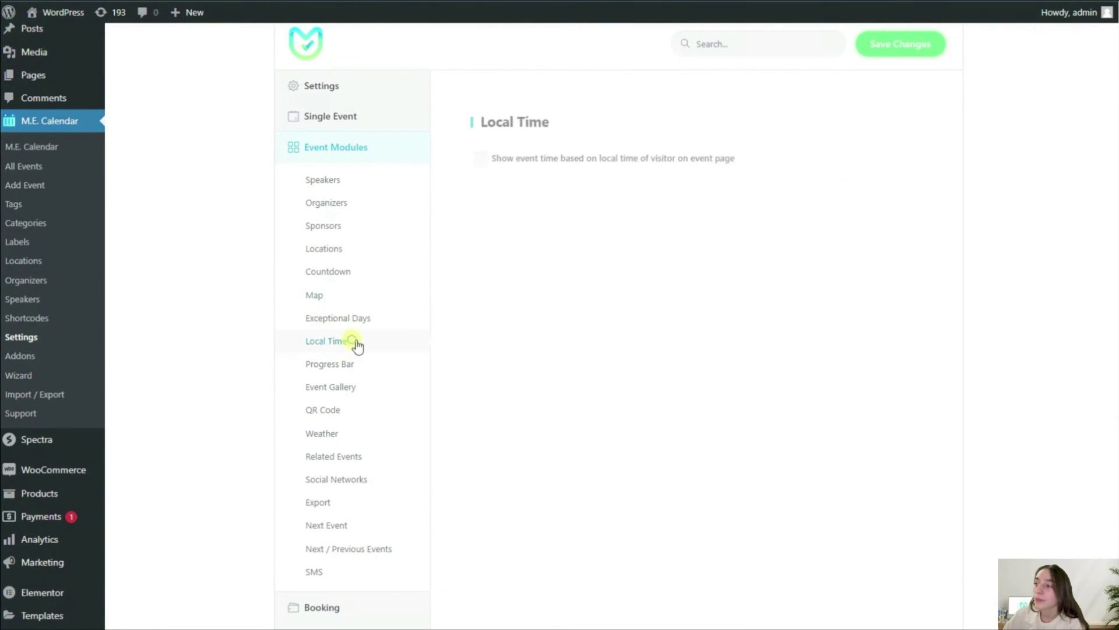
{"action": "left_click", "coordinate": [353, 388]}
{"action": "left_click", "coordinate": [348, 410]}
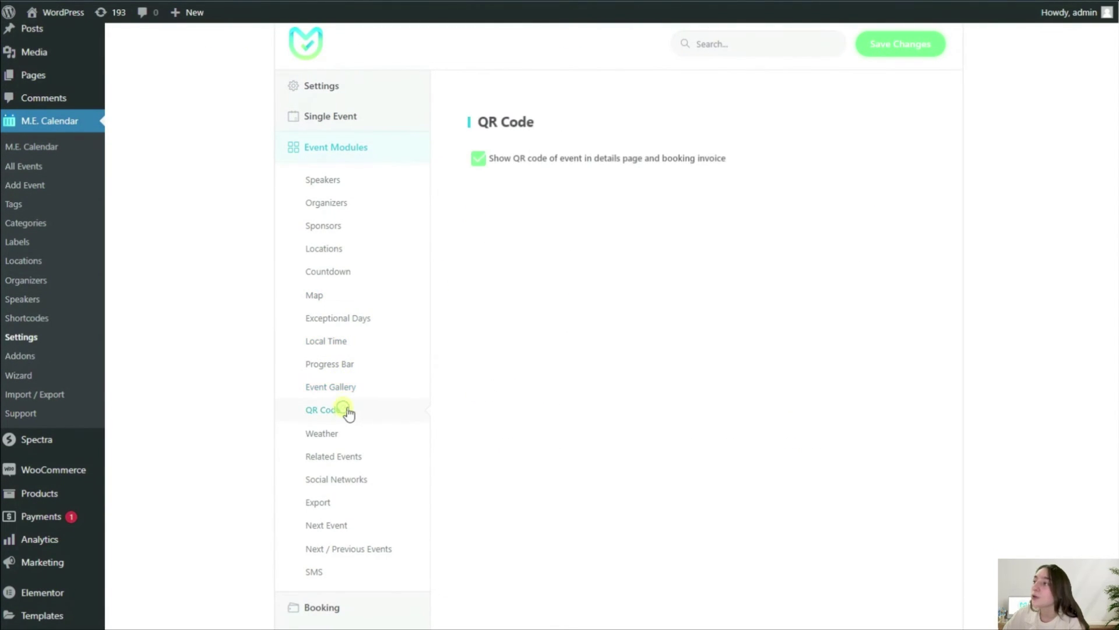
{"action": "scroll", "coordinate": [359, 466], "scroll_direction": "down", "scroll_amount": 2}
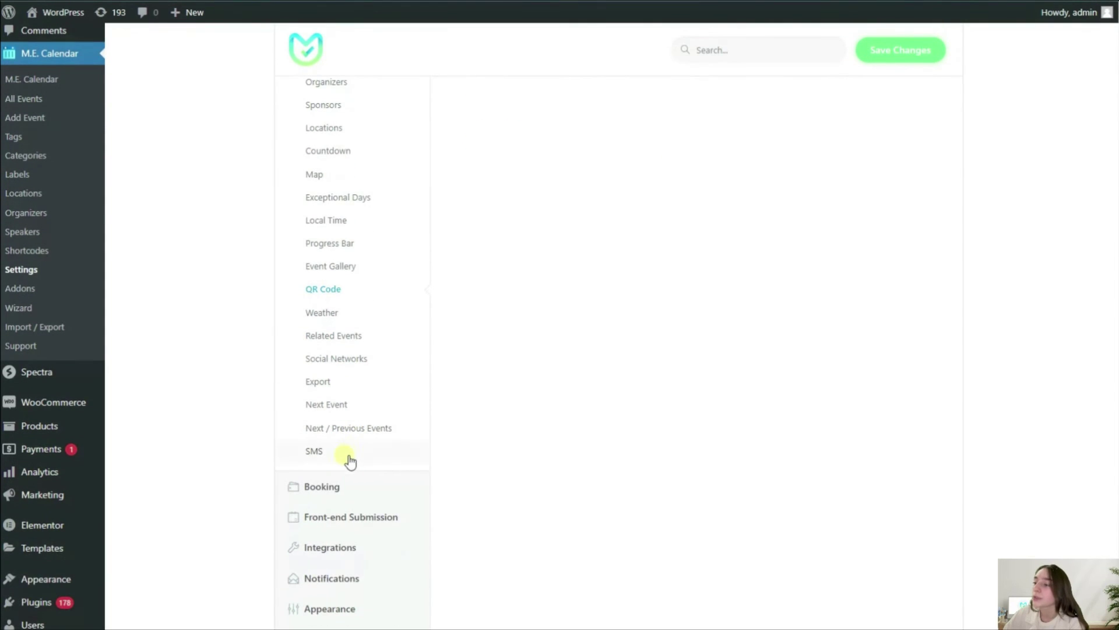
{"action": "left_click", "coordinate": [337, 335]}
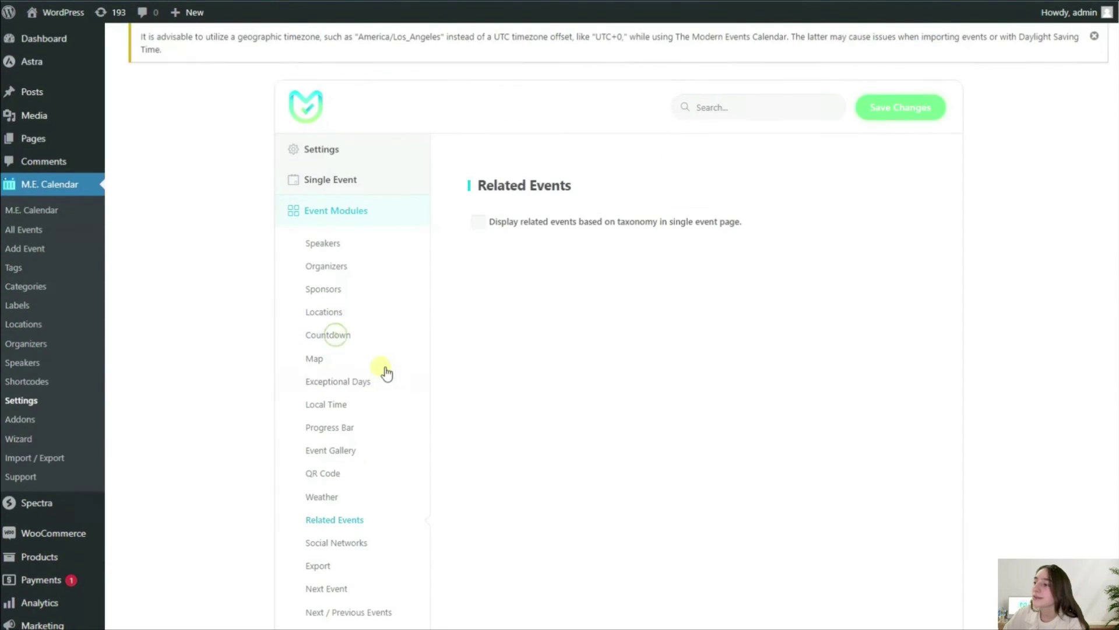
{"action": "scroll", "coordinate": [299, 419], "scroll_direction": "down", "scroll_amount": 5}
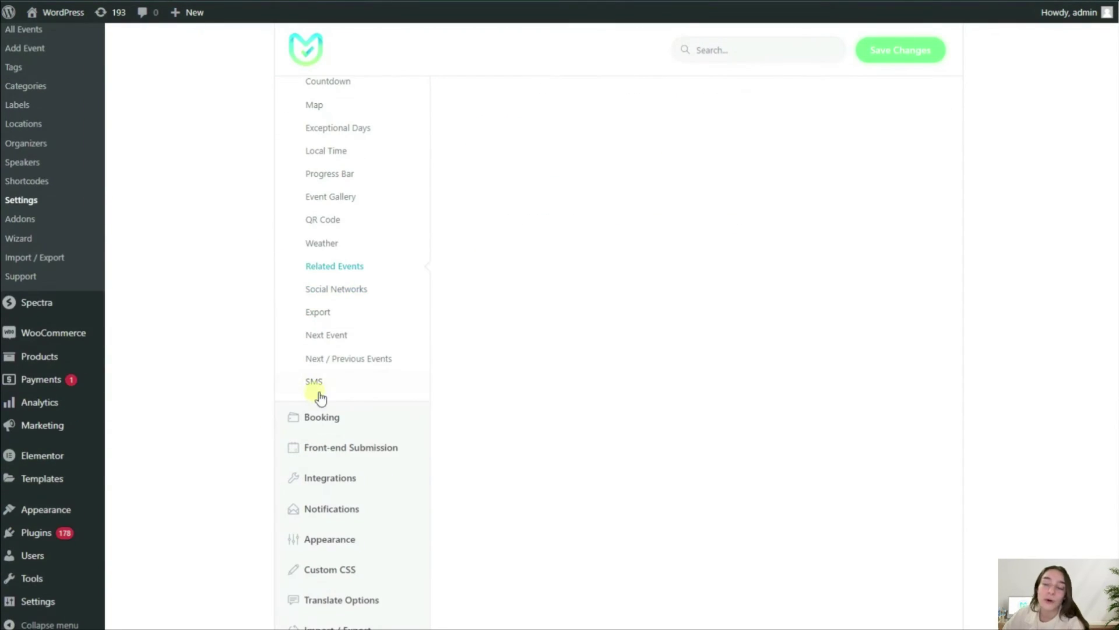
{"action": "scroll", "coordinate": [320, 398], "scroll_direction": "down", "scroll_amount": 2}
In Front-end Submission, check the Events List Page dropdown, leaving no page selected.
{"action": "mouse_move", "coordinate": [332, 292]}
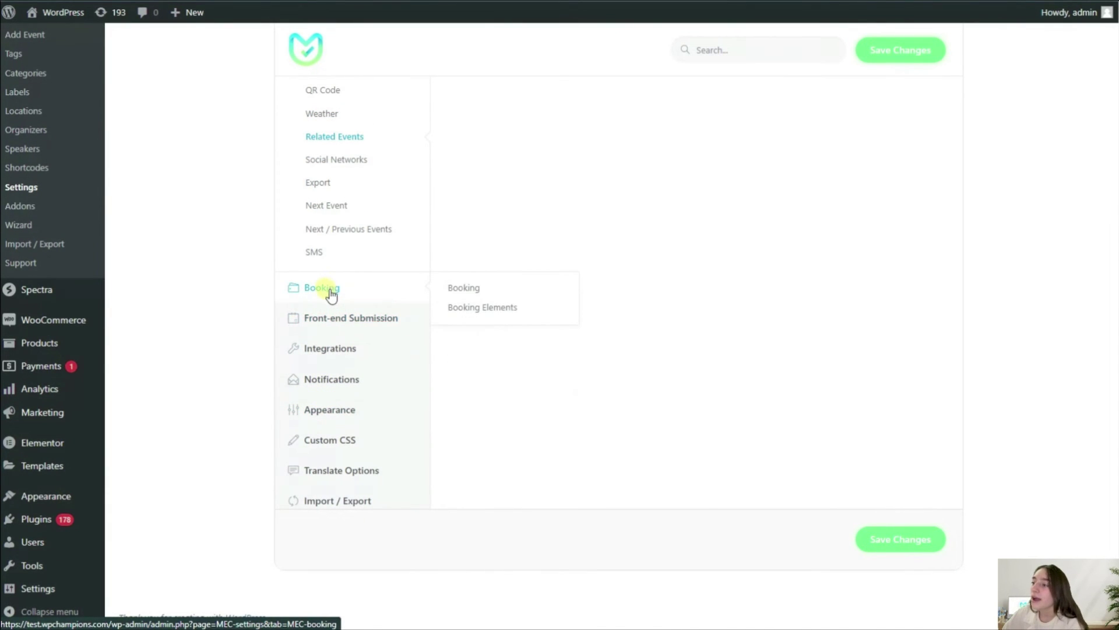
{"action": "left_click", "coordinate": [333, 325]}
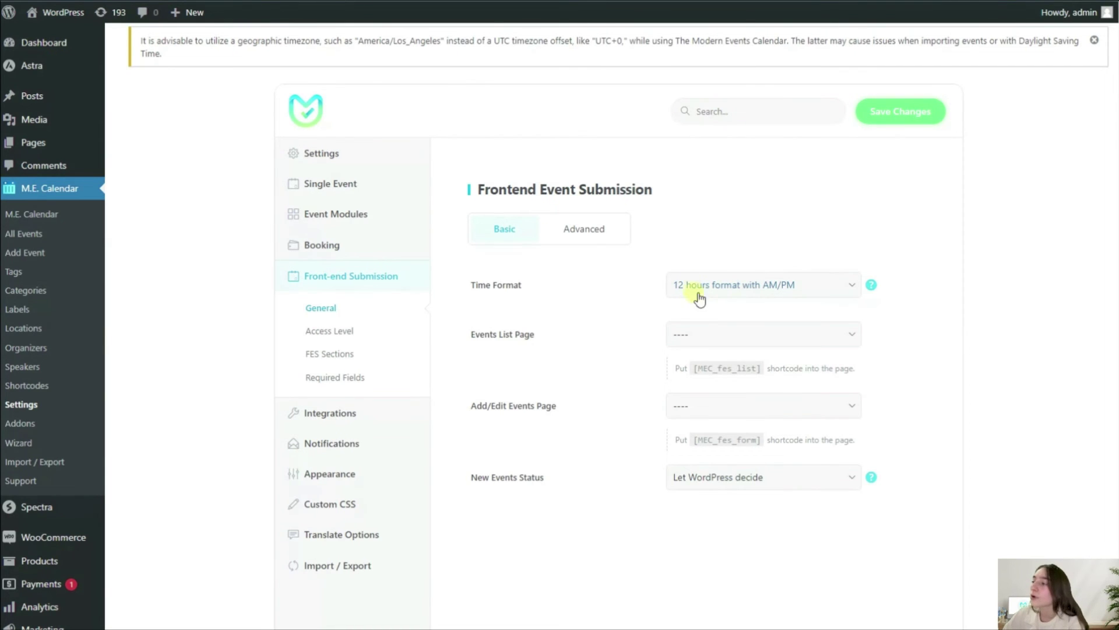
{"action": "left_click", "coordinate": [679, 349]}
{"action": "scroll", "coordinate": [692, 444], "scroll_direction": "down", "scroll_amount": 5}
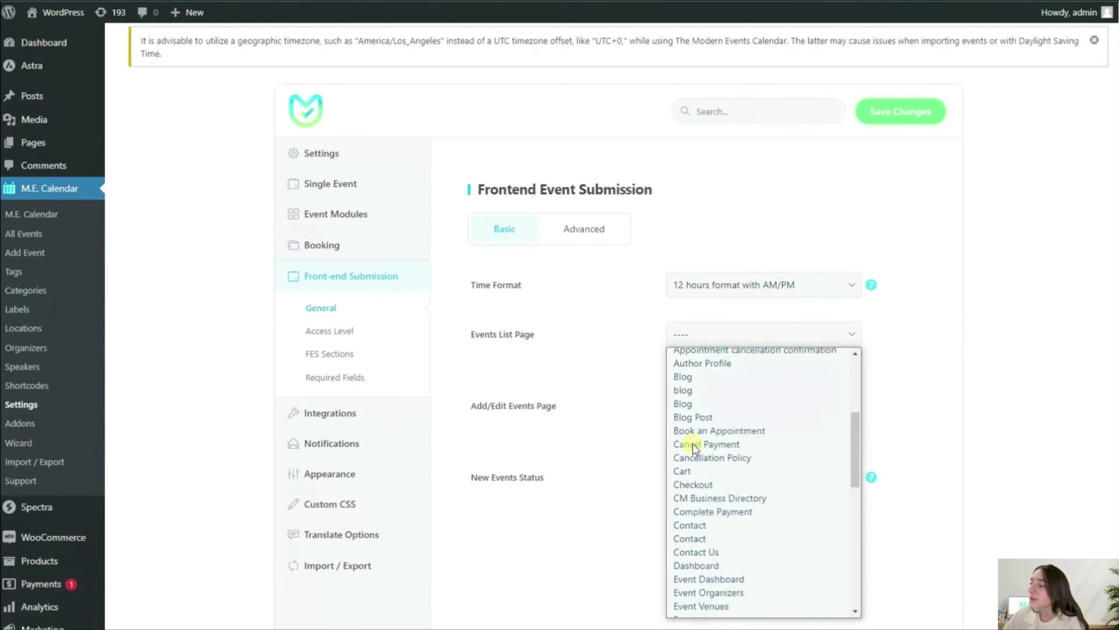
{"action": "left_click", "coordinate": [619, 330]}
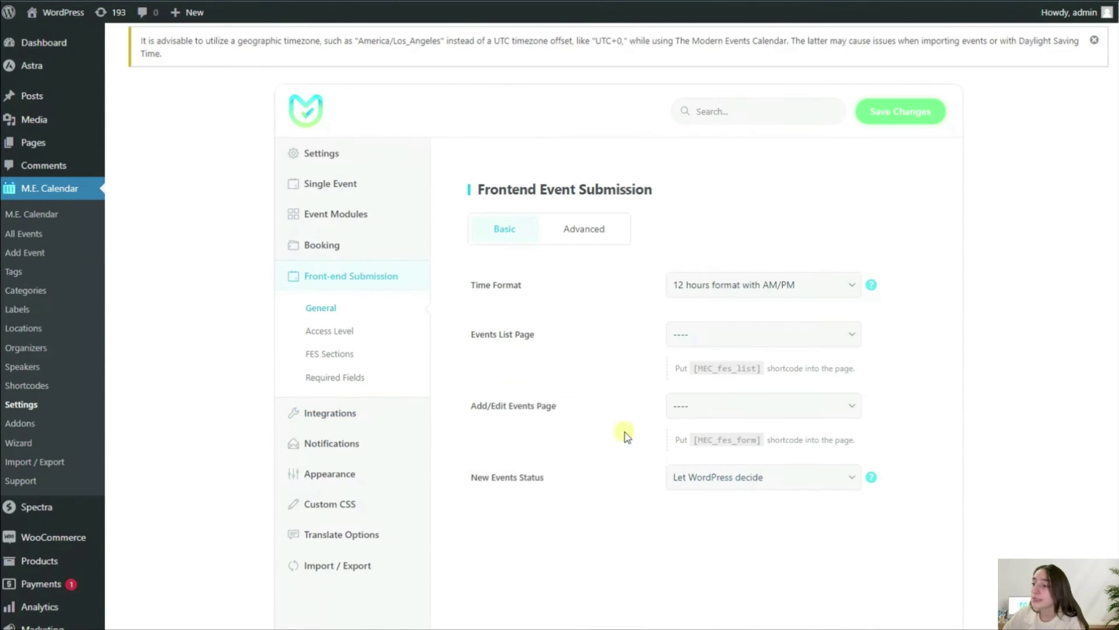
Tick Enable Mailchimp Integration under Integrations to reveal API Key, List ID and subscription options.
{"action": "left_click", "coordinate": [324, 421]}
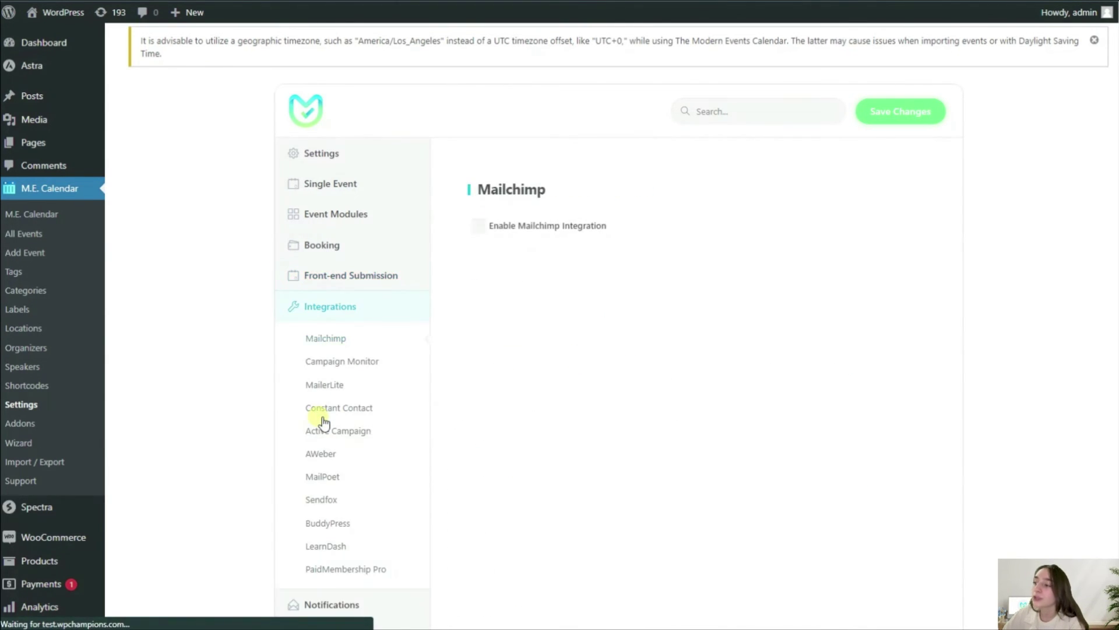
{"action": "left_click", "coordinate": [483, 235]}
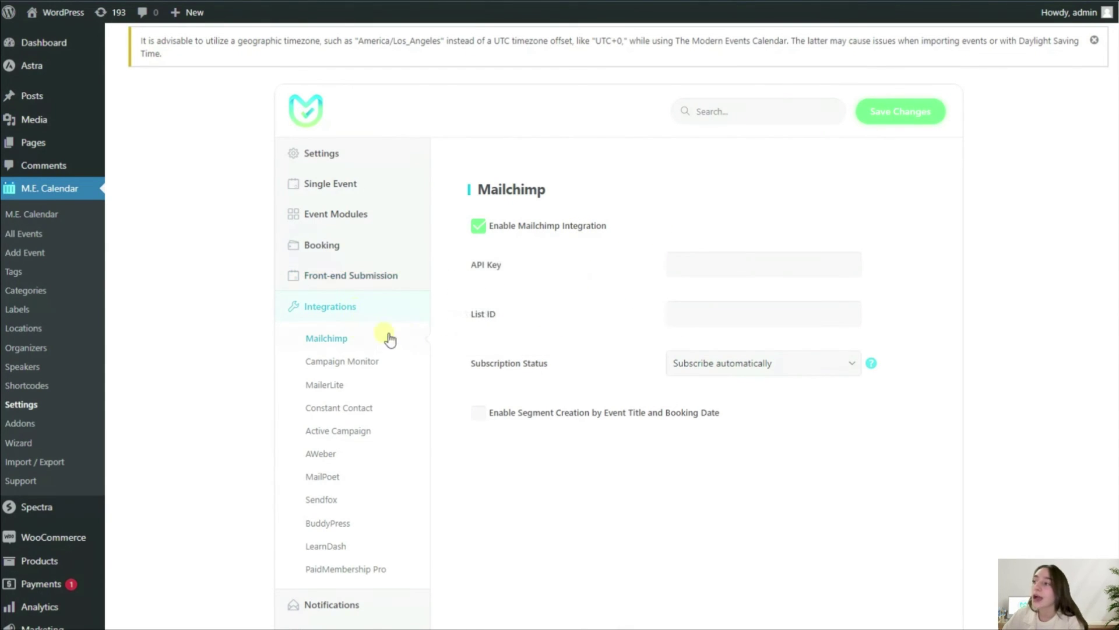
{"action": "mouse_move", "coordinate": [350, 275]}
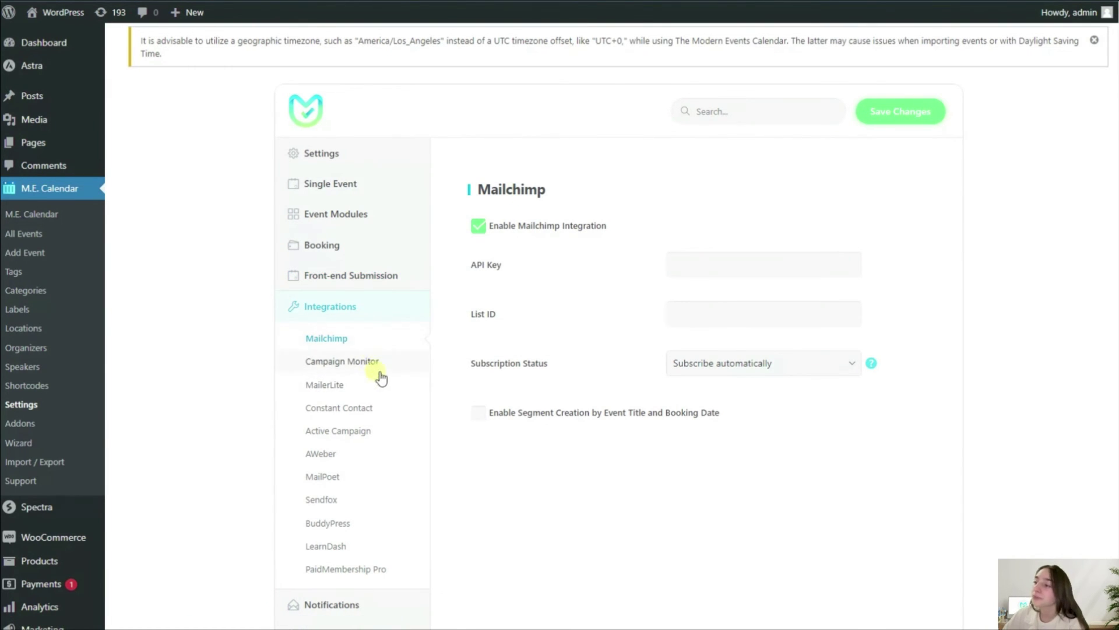
{"action": "scroll", "coordinate": [408, 379], "scroll_direction": "down", "scroll_amount": 1}
{"action": "scroll", "coordinate": [408, 375], "scroll_direction": "down", "scroll_amount": 3}
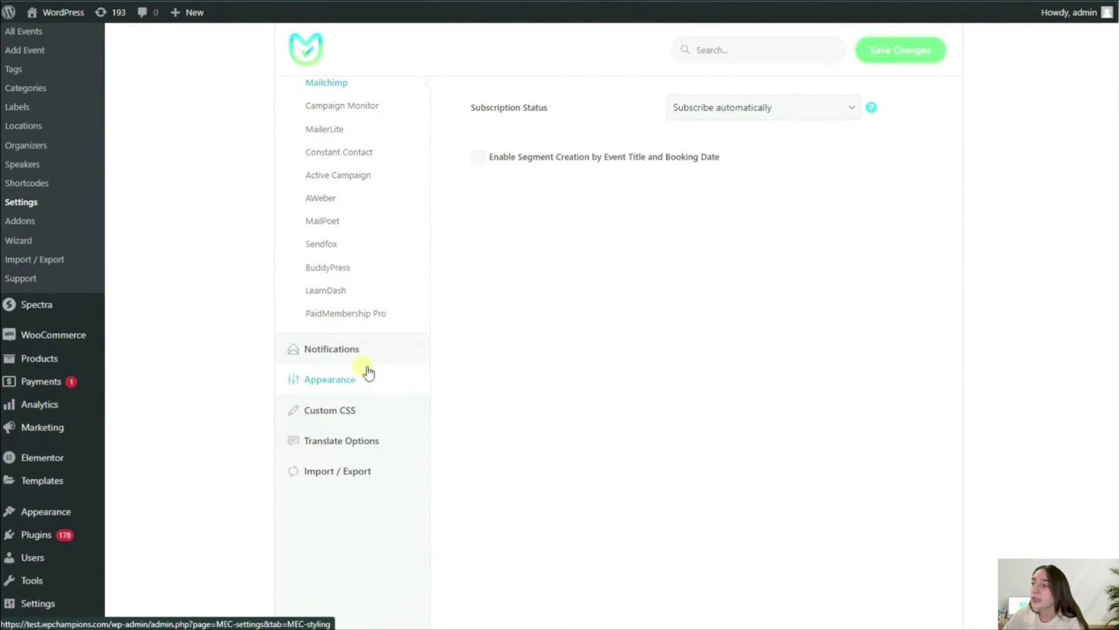
Fill in the notification sender e-mail with the saved address.
{"action": "left_click", "coordinate": [384, 357]}
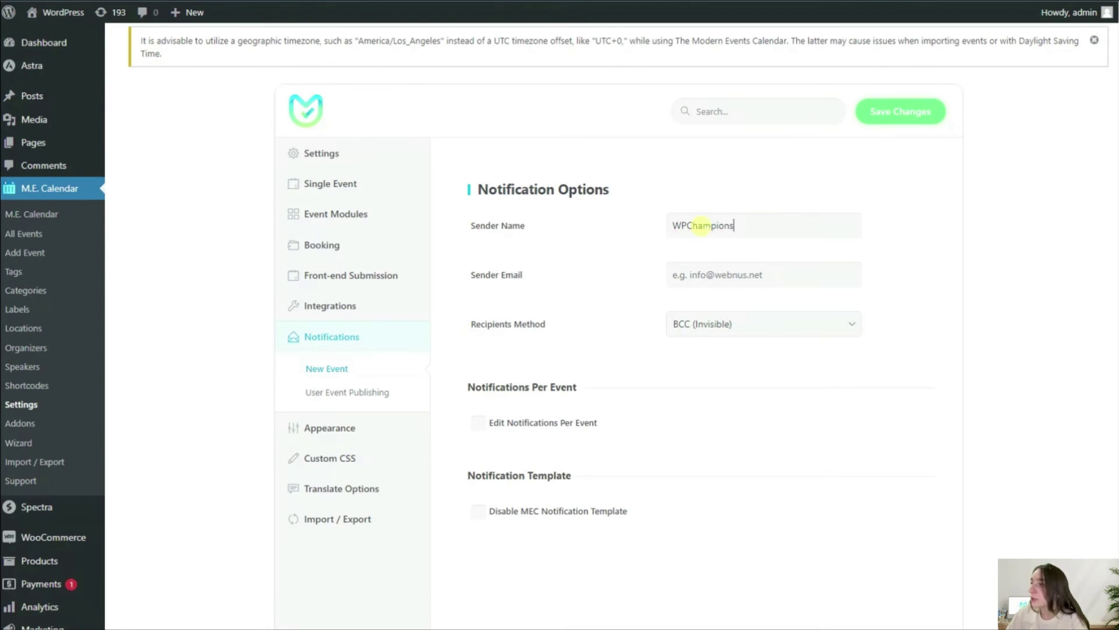
{"action": "left_click", "coordinate": [675, 283]}
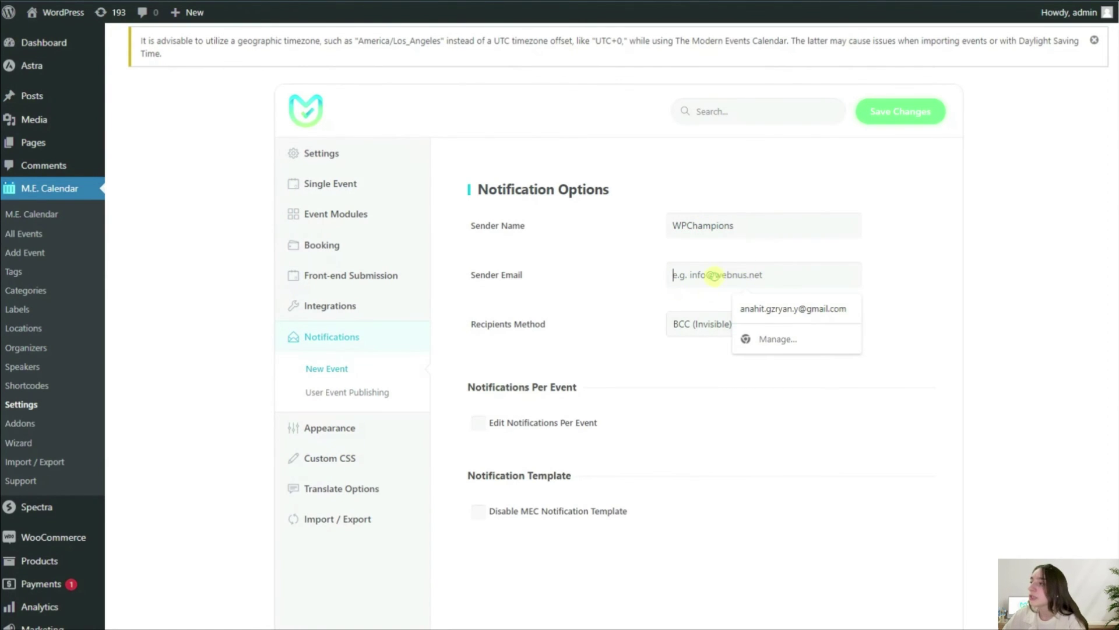
{"action": "left_click", "coordinate": [781, 308]}
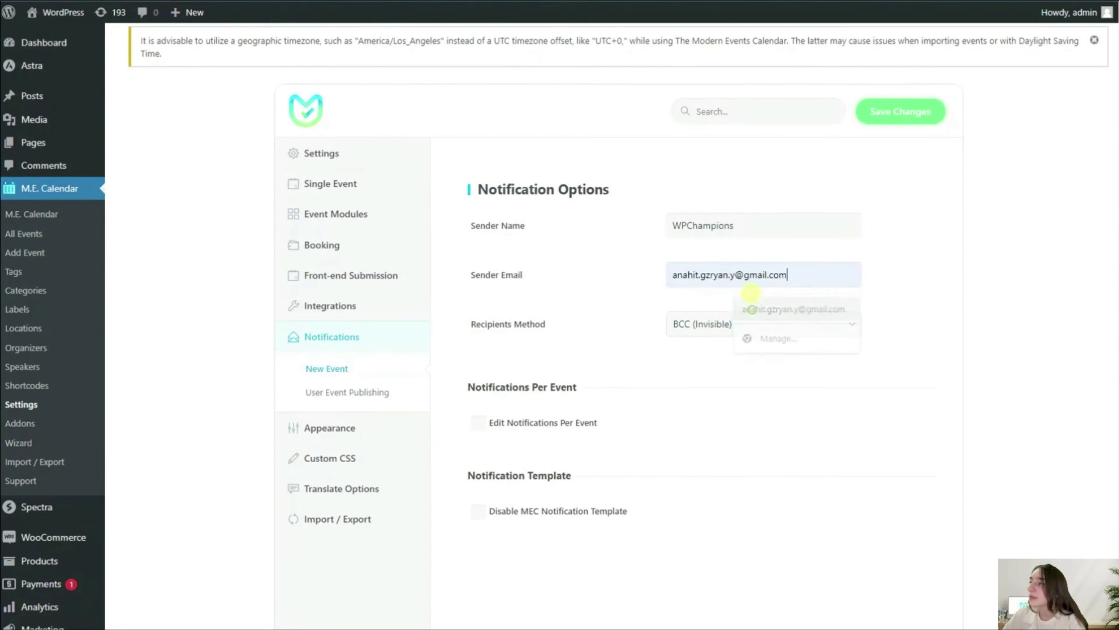
Keep Recipients Method as BCC (Invisible) and allow editing notifications per event.
{"action": "left_click", "coordinate": [687, 327]}
{"action": "left_click", "coordinate": [693, 328]}
{"action": "left_click", "coordinate": [697, 327]}
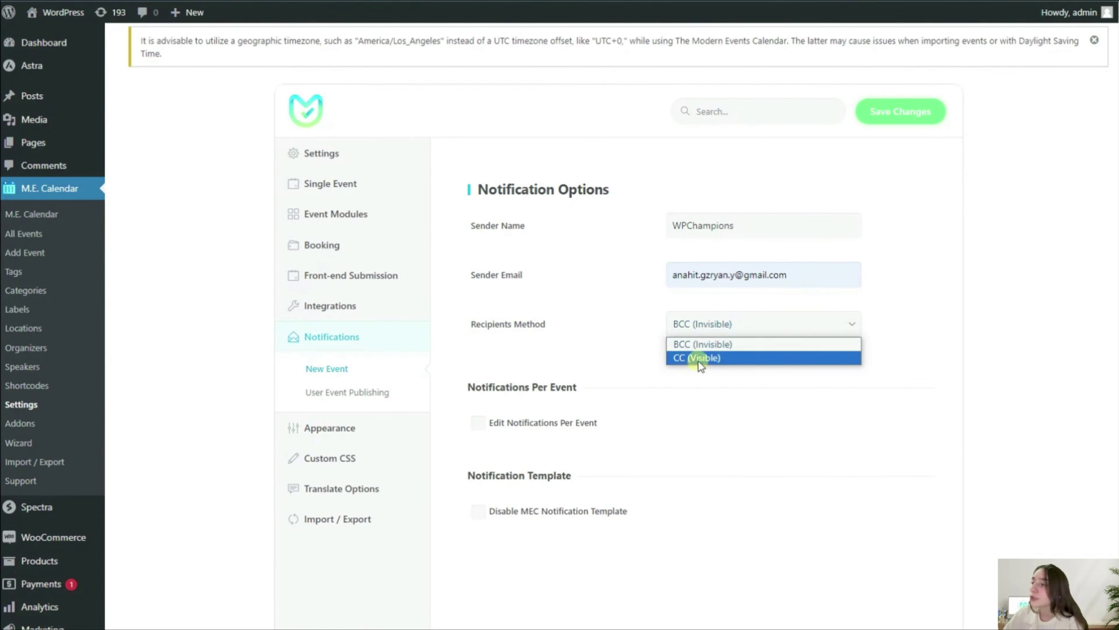
{"action": "left_click", "coordinate": [701, 325]}
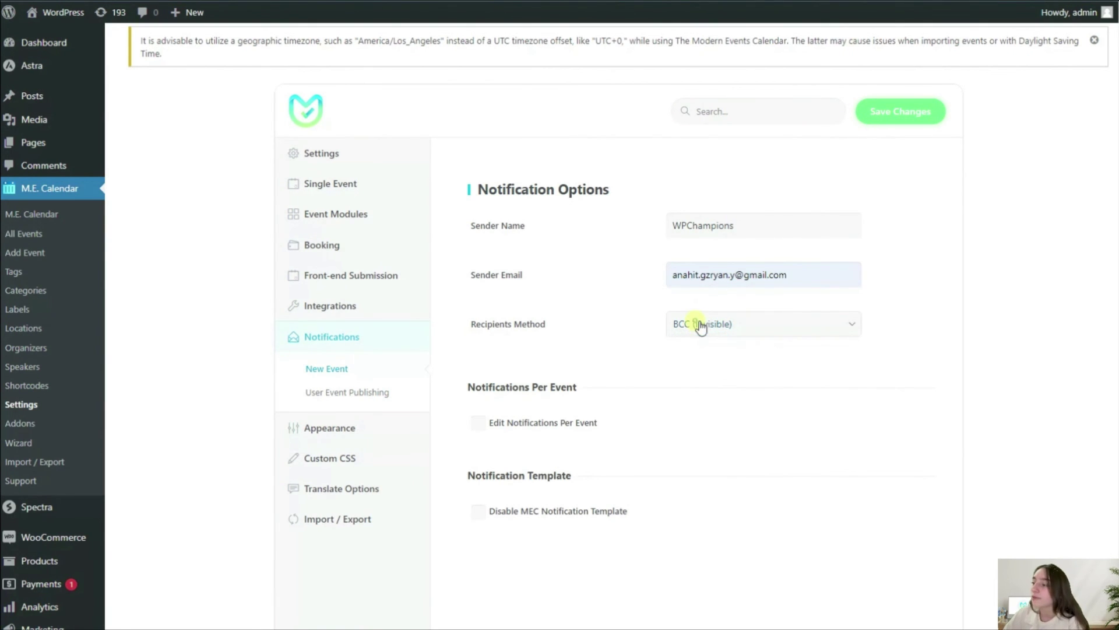
{"action": "left_click", "coordinate": [475, 423]}
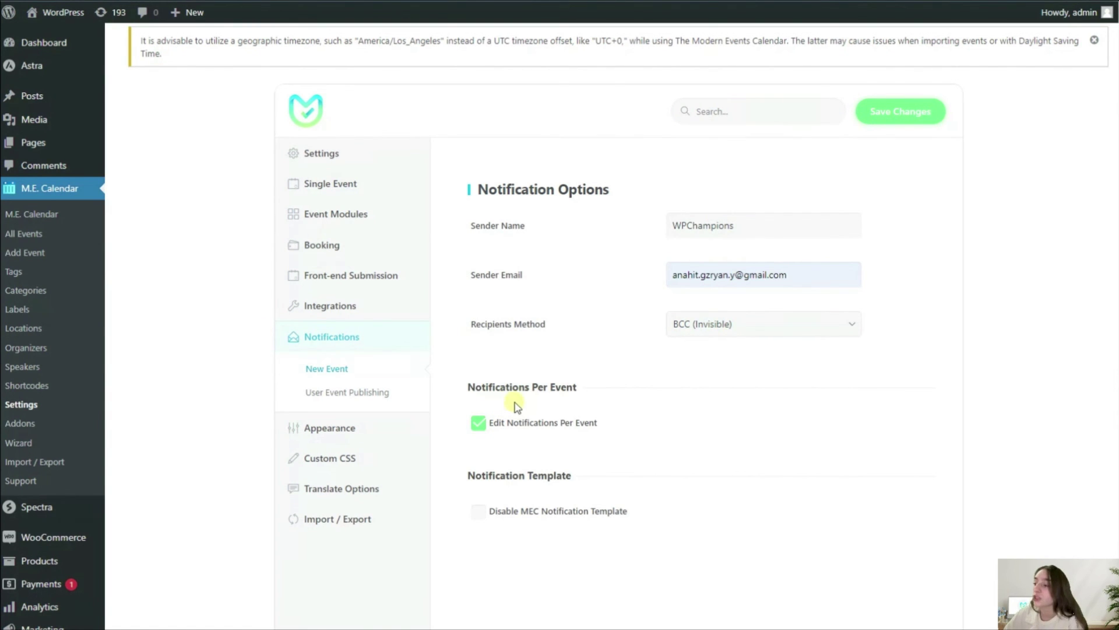
{"action": "left_click", "coordinate": [395, 437]}
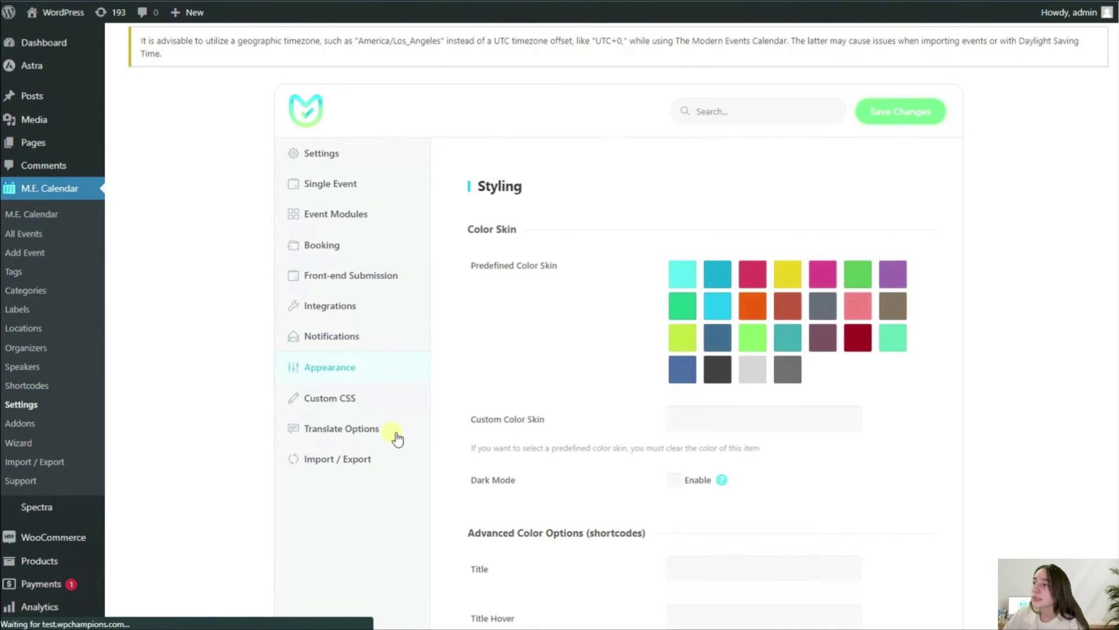
Browse the colour skins and Heading Font Family list under Typography, leaving it on Default Font.
{"action": "scroll", "coordinate": [819, 277], "scroll_direction": "down", "scroll_amount": 1}
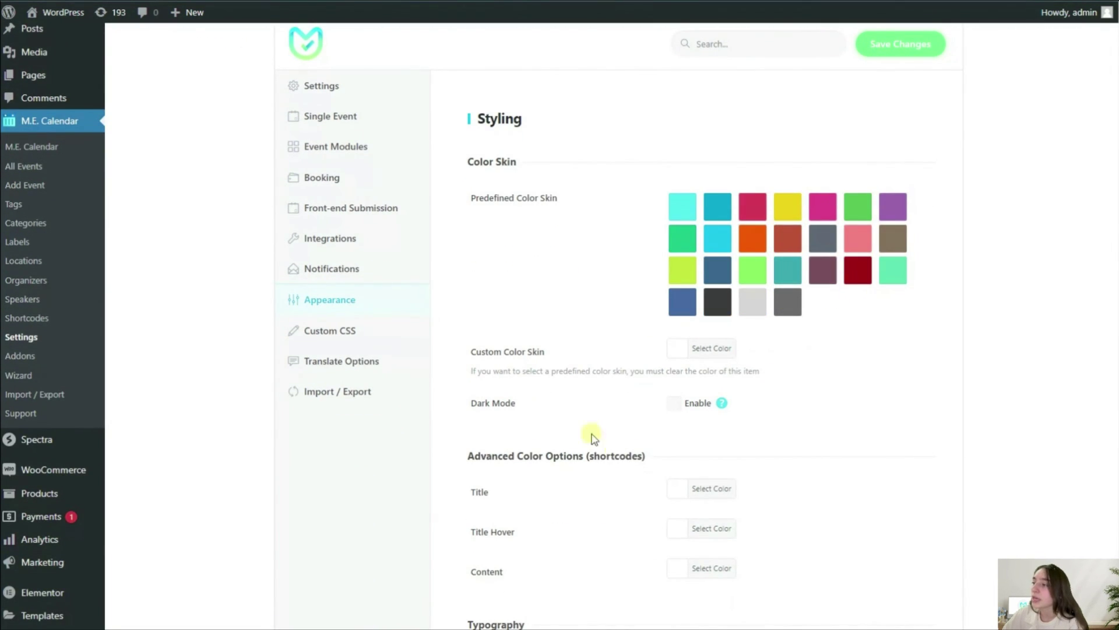
{"action": "scroll", "coordinate": [697, 303], "scroll_direction": "down", "scroll_amount": 2}
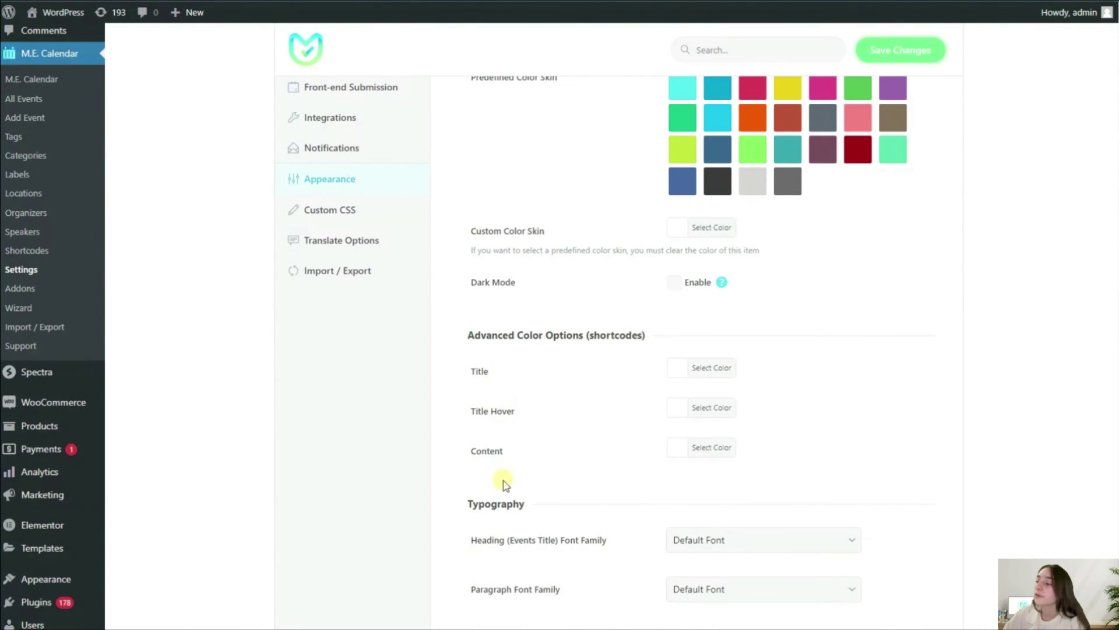
{"action": "scroll", "coordinate": [622, 428], "scroll_direction": "down", "scroll_amount": 3}
{"action": "left_click", "coordinate": [728, 348]}
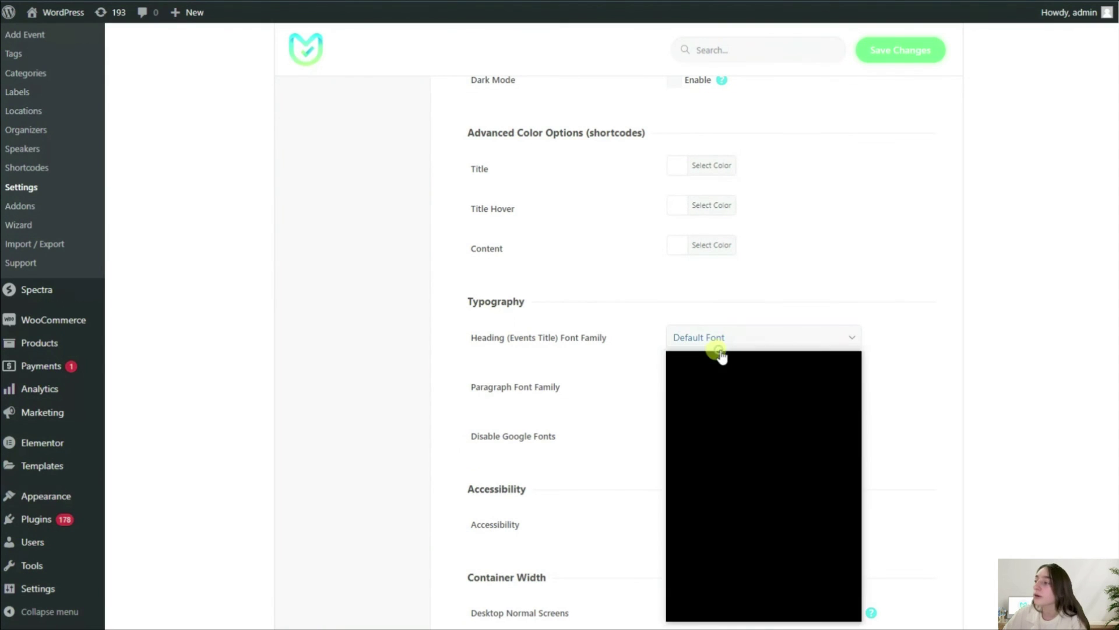
{"action": "scroll", "coordinate": [712, 494], "scroll_direction": "down", "scroll_amount": 12}
{"action": "scroll", "coordinate": [710, 494], "scroll_direction": "down", "scroll_amount": 5}
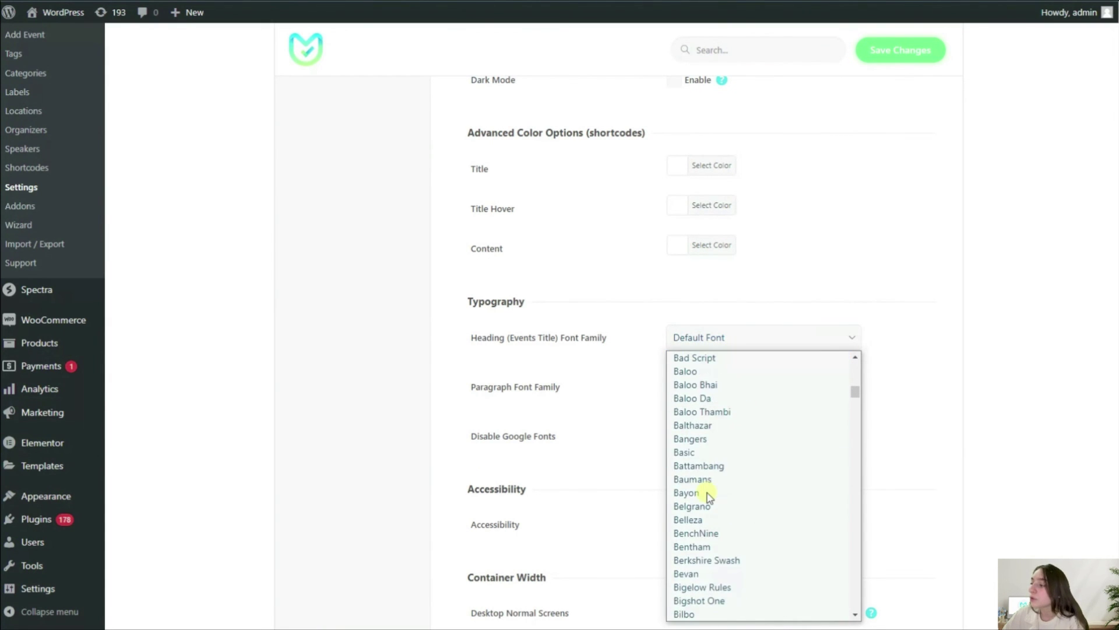
{"action": "scroll", "coordinate": [710, 495], "scroll_direction": "up", "scroll_amount": 20}
{"action": "scroll", "coordinate": [709, 498], "scroll_direction": "down", "scroll_amount": 5}
{"action": "scroll", "coordinate": [709, 495], "scroll_direction": "down", "scroll_amount": 10}
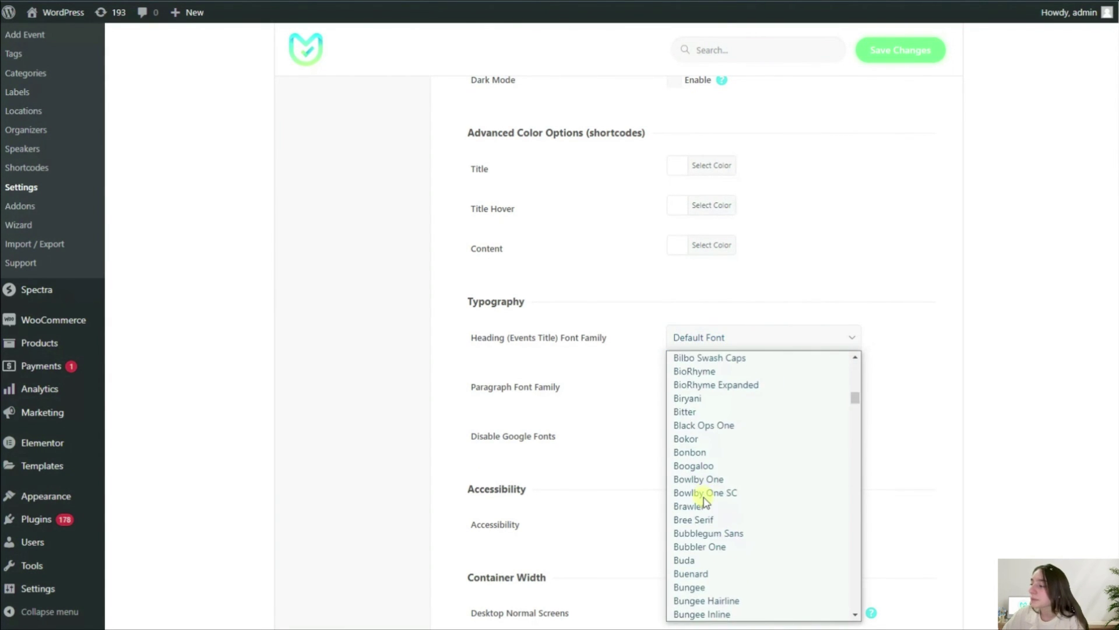
{"action": "scroll", "coordinate": [738, 437], "scroll_direction": "down", "scroll_amount": 15}
{"action": "scroll", "coordinate": [732, 440], "scroll_direction": "down", "scroll_amount": 20}
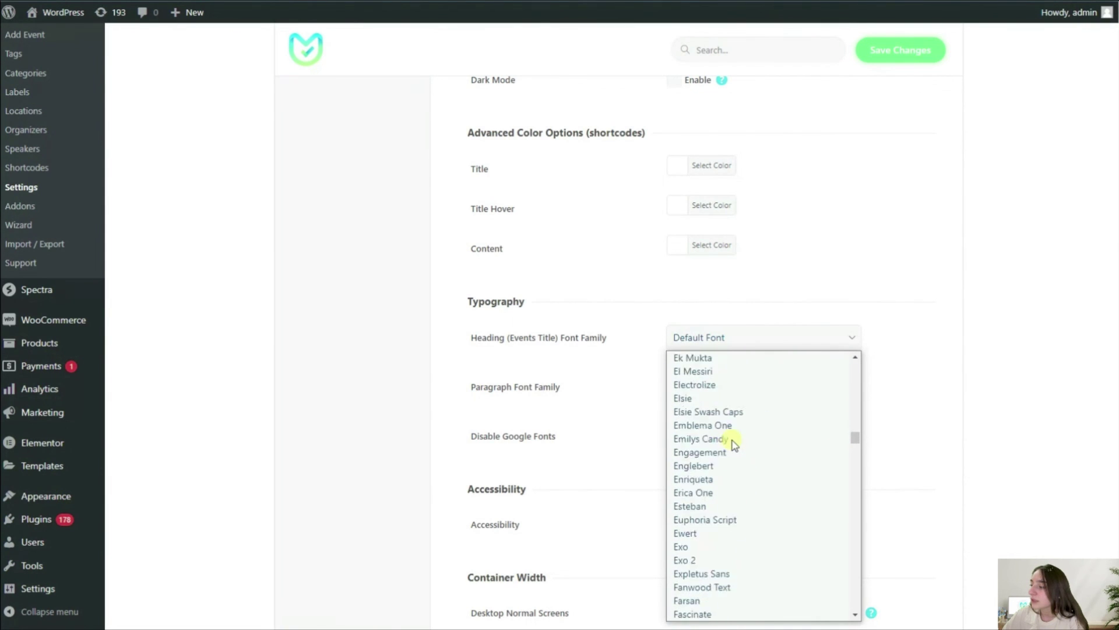
{"action": "left_click", "coordinate": [555, 434]}
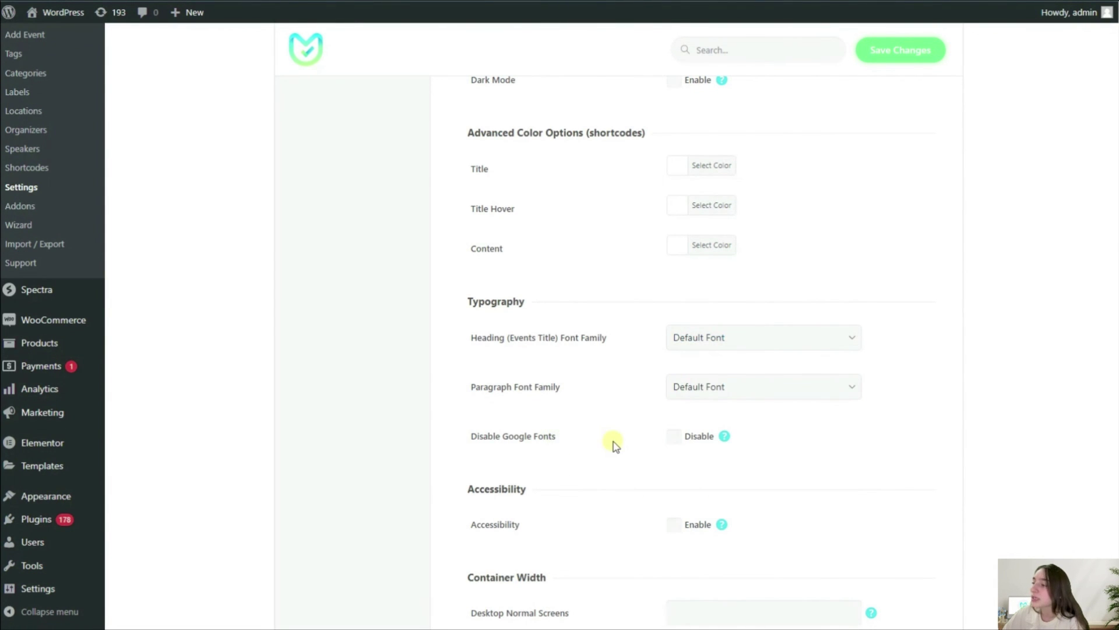
{"action": "scroll", "coordinate": [529, 484], "scroll_direction": "down", "scroll_amount": 3}
{"action": "scroll", "coordinate": [525, 475], "scroll_direction": "up", "scroll_amount": 6}
{"action": "scroll", "coordinate": [526, 473], "scroll_direction": "up", "scroll_amount": 3}
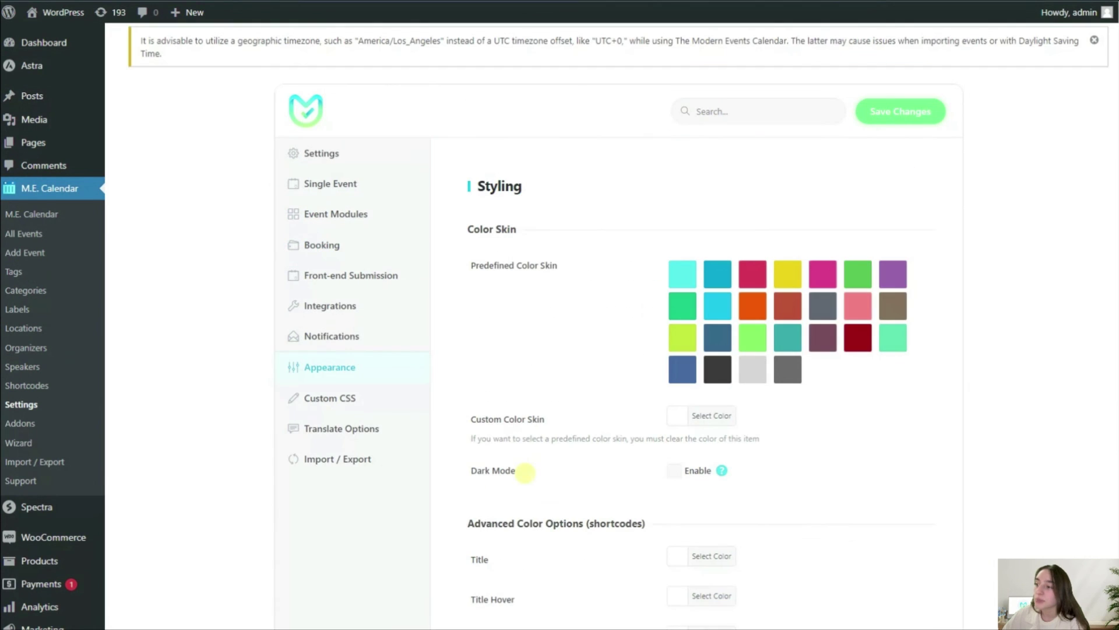
{"action": "left_click", "coordinate": [350, 396]}
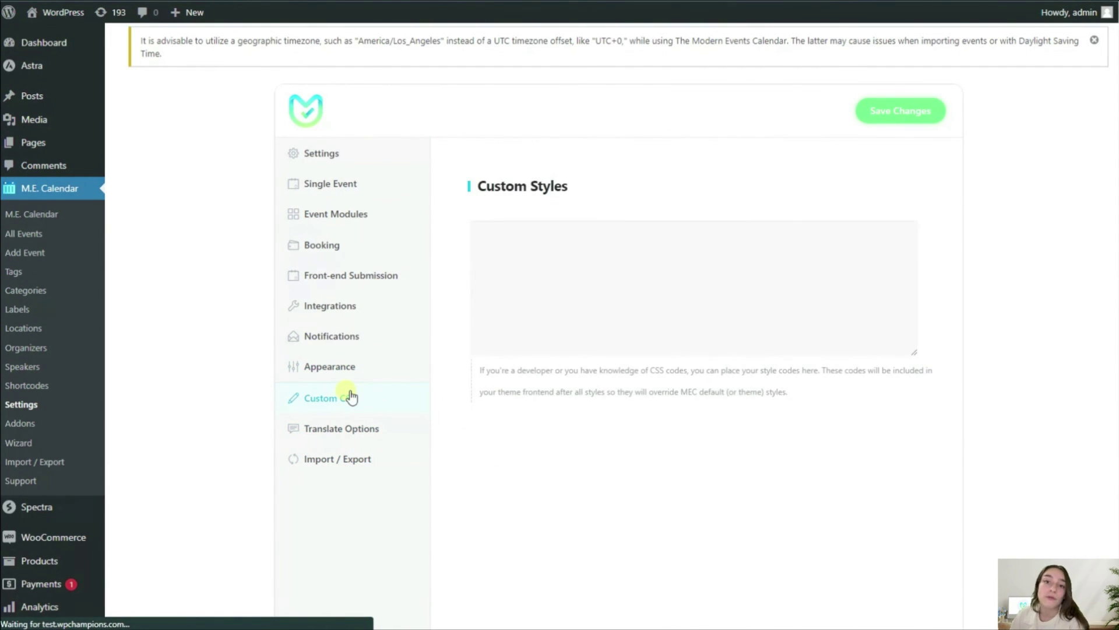